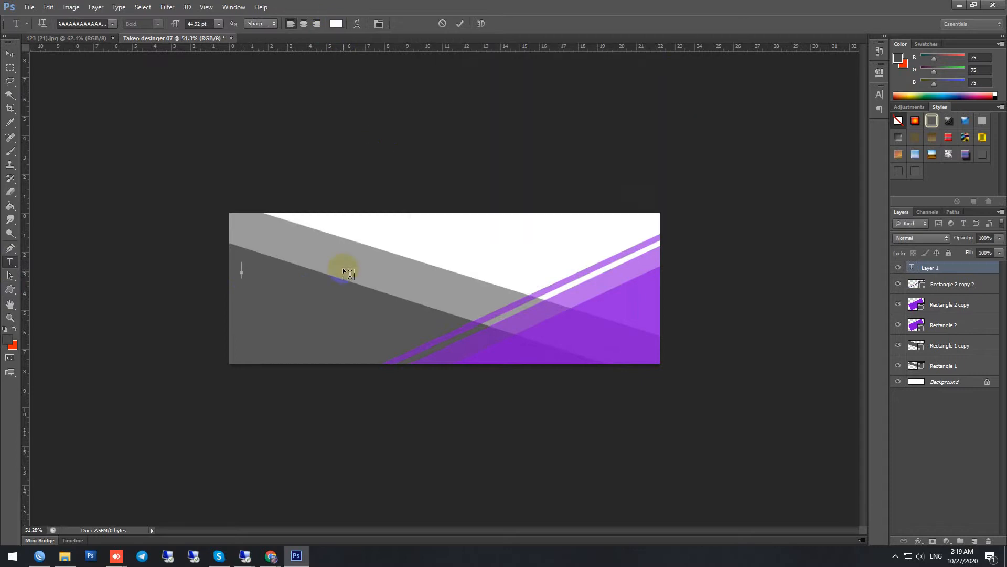
Step: Place the title text "Business banner" on the dark grey area at the banner's left end
{"action": "left_click", "coordinate": [10, 53]}
{"action": "scroll", "coordinate": [232, 259], "scroll_direction": "up", "scroll_amount": 3}
{"action": "left_click_drag", "start_coordinate": [232, 259], "coordinate": [232, 285]}
{"action": "scroll", "coordinate": [323, 325], "scroll_direction": "down", "scroll_amount": 2}
{"action": "scroll", "coordinate": [322, 325], "scroll_direction": "up", "scroll_amount": 2}
Step: Open the Info.tif file from the picture folder
{"action": "left_click", "coordinate": [29, 8]}
{"action": "left_click", "coordinate": [44, 29]}
{"action": "left_click", "coordinate": [36, 152]}
{"action": "double_click", "coordinate": [223, 129]}
{"action": "double_click", "coordinate": [419, 73]}
{"action": "double_click", "coordinate": [90, 71]}
{"action": "double_click", "coordinate": [151, 88]}
{"action": "double_click", "coordinate": [151, 88]}
{"action": "left_click", "coordinate": [749, 78]}
{"action": "left_click", "coordinate": [971, 490]}
Step: Copy the Info layer group from Info.tif into the banner, close Info.tif, and place the contact details below the title
{"action": "left_click_drag", "start_coordinate": [339, 38], "coordinate": [385, 129]}
{"action": "scroll", "coordinate": [378, 357], "scroll_direction": "up", "scroll_amount": 4}
{"action": "left_click", "coordinate": [378, 357]}
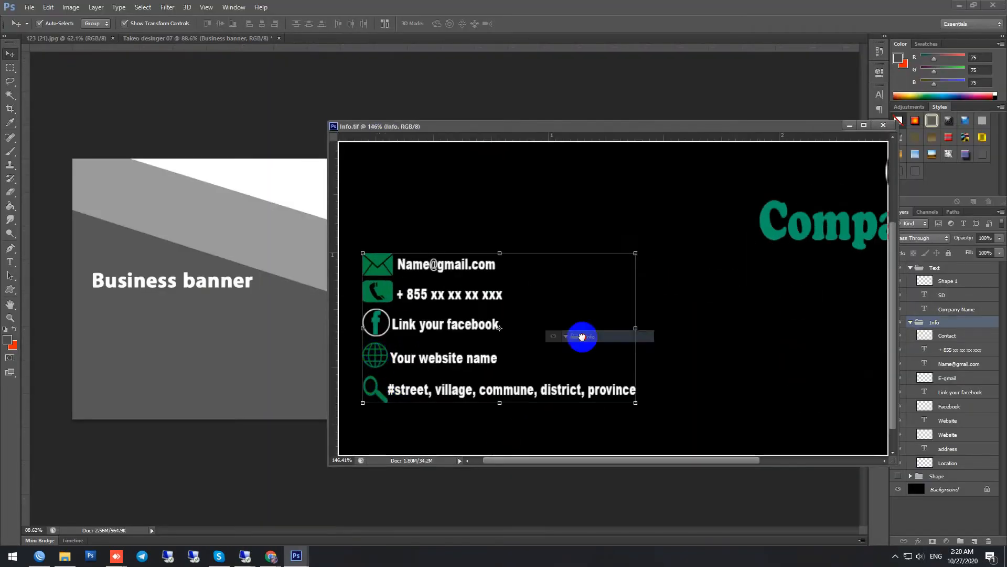
{"action": "left_click_drag", "start_coordinate": [925, 322], "coordinate": [186, 334]}
{"action": "left_click", "coordinate": [886, 126]}
{"action": "left_click_drag", "start_coordinate": [159, 381], "coordinate": [165, 413]}
Step: Ungroup the copied Info layers and delete the address line with its magnifier icon
{"action": "right_click", "coordinate": [932, 271]}
{"action": "left_click", "coordinate": [921, 314]}
{"action": "left_click", "coordinate": [218, 437]}
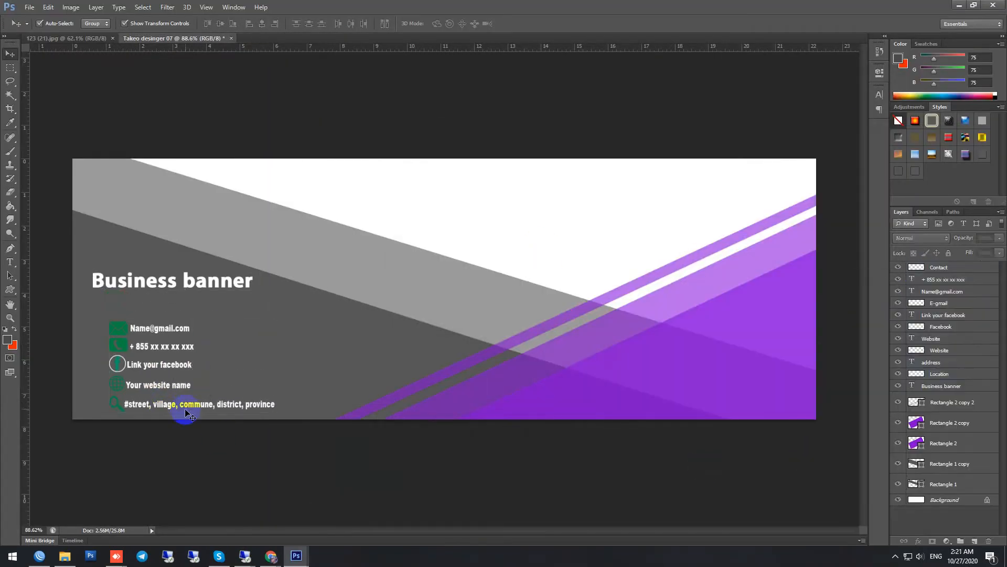
{"action": "left_click", "coordinate": [227, 407]}
{"action": "key", "text": "Delete"}
{"action": "key", "text": "Delete"}
Step: Link the e-mail icon layer with its e-mail text layer
{"action": "scroll", "coordinate": [120, 388], "scroll_direction": "up", "scroll_amount": 3}
{"action": "left_click", "coordinate": [119, 329]}
{"action": "left_click", "coordinate": [160, 329], "text": "shift"}
{"action": "left_click", "coordinate": [903, 541]}
{"action": "left_click", "coordinate": [119, 329]}
{"action": "scroll", "coordinate": [488, 408], "scroll_direction": "down", "scroll_amount": 2}
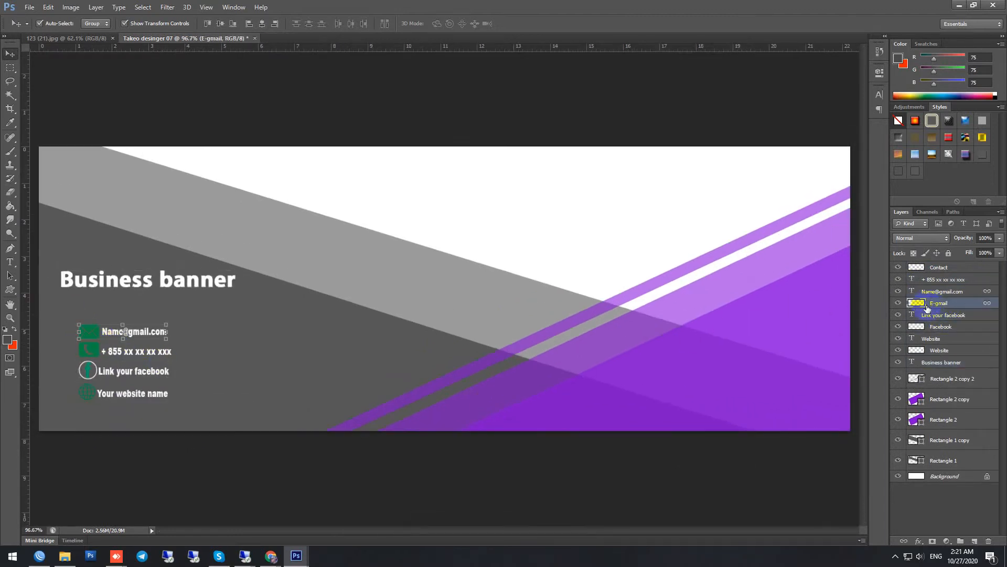
Step: Apply a white Color Overlay effect to the e-mail icon layer
{"action": "right_click", "coordinate": [921, 305]}
{"action": "left_click", "coordinate": [927, 316]}
{"action": "right_click", "coordinate": [943, 303]}
{"action": "left_click", "coordinate": [833, 156]}
{"action": "left_click", "coordinate": [665, 218]}
{"action": "left_click", "coordinate": [846, 128]}
{"action": "left_click_drag", "start_coordinate": [456, 102], "coordinate": [364, 59]}
{"action": "left_click", "coordinate": [672, 72]}
{"action": "left_click", "coordinate": [928, 111]}
Step: Copy the e-mail icon's layer style and paste it onto the Facebook, Website and Contact icon layers
{"action": "right_click", "coordinate": [951, 304]}
{"action": "left_click", "coordinate": [877, 317]}
{"action": "left_click", "coordinate": [996, 303]}
{"action": "right_click", "coordinate": [946, 328]}
{"action": "left_click", "coordinate": [836, 327]}
{"action": "right_click", "coordinate": [949, 370]}
{"action": "left_click", "coordinate": [840, 328]}
{"action": "right_click", "coordinate": [937, 268]}
{"action": "left_click", "coordinate": [829, 327]}
{"action": "left_click", "coordinate": [167, 445]}
Step: Arrange the website, e-mail and phone entries in a row at the banner's lower right, aligned to a horizontal guide
{"action": "scroll", "coordinate": [182, 421], "scroll_direction": "down", "scroll_amount": 3}
{"action": "left_click_drag", "start_coordinate": [175, 367], "coordinate": [513, 386]}
{"action": "left_click_drag", "start_coordinate": [177, 320], "coordinate": [670, 383]}
{"action": "scroll", "coordinate": [565, 351], "scroll_direction": "up", "scroll_amount": 2}
{"action": "left_click_drag", "start_coordinate": [572, 47], "coordinate": [596, 408]}
{"action": "scroll", "coordinate": [589, 384], "scroll_direction": "up", "scroll_amount": 4}
{"action": "left_click_drag", "start_coordinate": [646, 416], "coordinate": [644, 410]}
{"action": "left_click", "coordinate": [503, 419]}
{"action": "left_click_drag", "start_coordinate": [527, 415], "coordinate": [528, 407]}
{"action": "scroll", "coordinate": [534, 438], "scroll_direction": "down", "scroll_amount": 5}
Step: Delete the Facebook icon and the "Link your facebook" text
{"action": "left_click", "coordinate": [149, 356]}
{"action": "key", "text": "Delete"}
{"action": "left_click", "coordinate": [198, 360]}
{"action": "key", "text": "Delete"}
Step: Add the Khmer text line "សរសេររៀបរាប់ផ្សេងៗនៅទីនេះ" below the Business banner title
{"action": "key", "text": "t"}
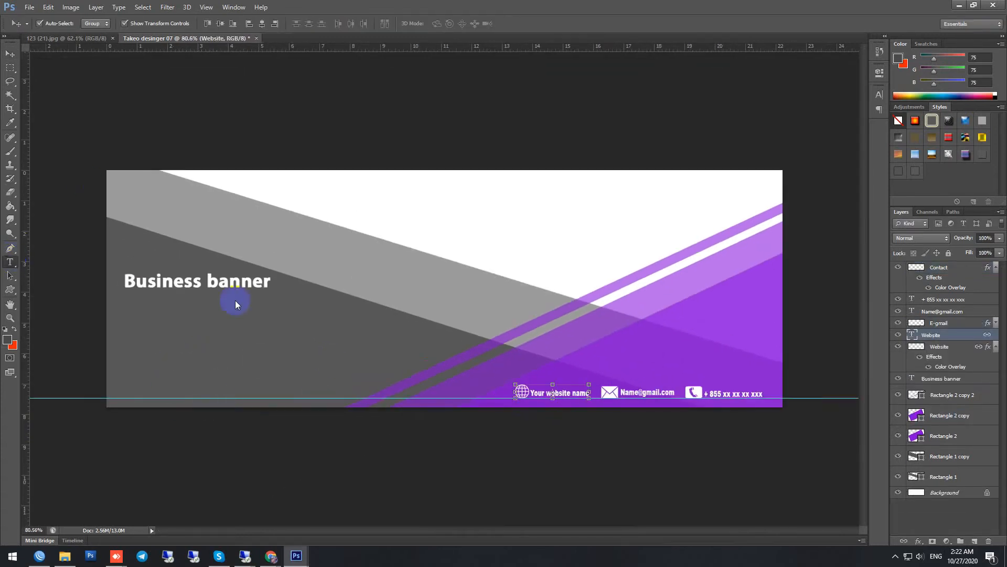
{"action": "left_click", "coordinate": [237, 309]}
{"action": "type", "text": "សរសេររៀបរាប់ផ្សេងៗនៅទីនេះ"}
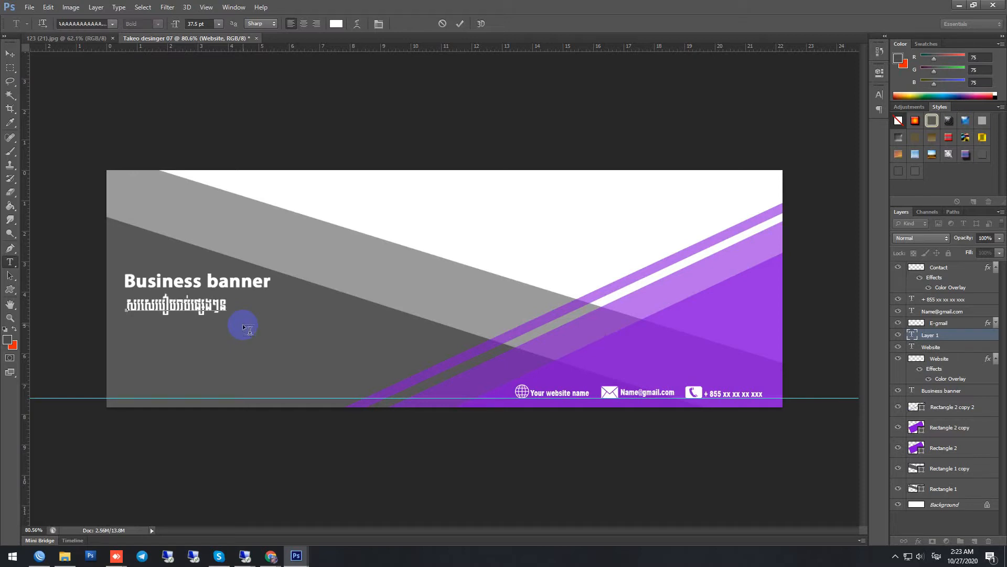
{"action": "left_click", "coordinate": [460, 23]}
Step: Scale the Khmer description line down to 25.96 pt and put a hyphen in front of it
{"action": "scroll", "coordinate": [11, 59], "scroll_direction": "up", "scroll_amount": 1}
{"action": "left_click", "coordinate": [10, 54]}
{"action": "scroll", "coordinate": [131, 315], "scroll_direction": "up", "scroll_amount": 4}
{"action": "left_click_drag", "start_coordinate": [138, 337], "coordinate": [138, 328]}
{"action": "key", "text": "Escape"}
{"action": "type", "text": "t"}
{"action": "type", "text": "-"}
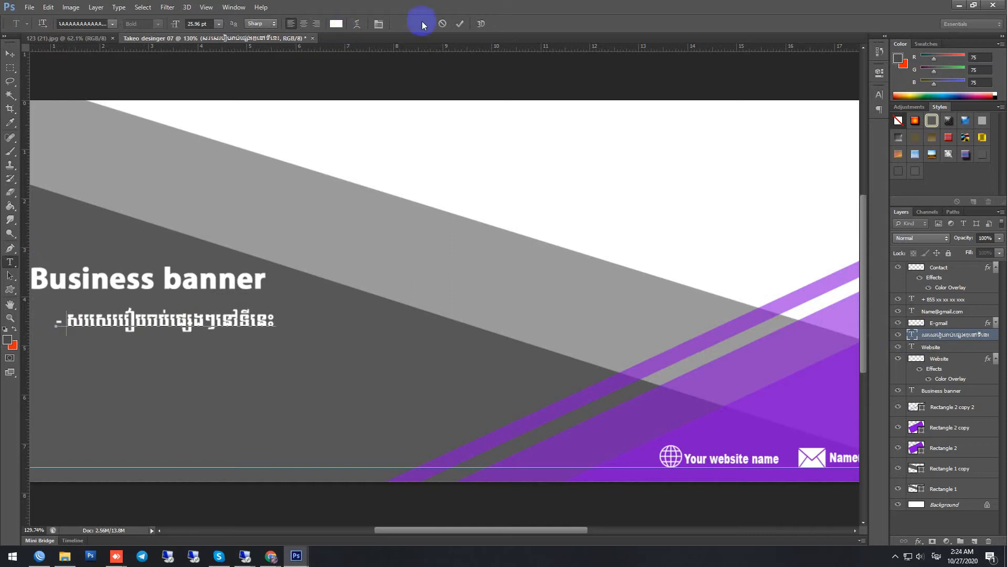
{"action": "left_click", "coordinate": [460, 24]}
{"action": "left_click", "coordinate": [10, 54]}
Step: Duplicate the hyphenated description line twice and stack the copies below it to form three lines
{"action": "scroll", "coordinate": [210, 341], "scroll_direction": "down", "scroll_amount": 2}
{"action": "left_click_drag", "start_coordinate": [148, 326], "coordinate": [149, 351]}
{"action": "left_click_drag", "start_coordinate": [25, 348], "coordinate": [158, 409]}
{"action": "scroll", "coordinate": [134, 362], "scroll_direction": "up", "scroll_amount": 3}
{"action": "left_click", "coordinate": [152, 309], "text": "shift"}
Step: Copy a description line onto the white area and change the copy to "ដាក់រូបភាព" in purple
{"action": "left_click_drag", "start_coordinate": [243, 408], "coordinate": [657, 145]}
{"action": "scroll", "coordinate": [657, 145], "scroll_direction": "down", "scroll_amount": 4}
{"action": "key", "text": "t"}
{"action": "left_click", "coordinate": [451, 214]}
{"action": "key", "text": "ctrl+a"}
{"action": "left_click", "coordinate": [338, 25]}
{"action": "scroll", "coordinate": [456, 236], "scroll_direction": "up", "scroll_amount": 2}
{"action": "type", "text": "អាក់រូបភាព"}
{"action": "left_click", "coordinate": [460, 24]}
Step: Position the purple Khmer caption near the banner's upper edge and remove the horizontal guide
{"action": "left_click", "coordinate": [10, 55]}
{"action": "left_click_drag", "start_coordinate": [391, 211], "coordinate": [677, 218]}
{"action": "scroll", "coordinate": [596, 182], "scroll_direction": "down", "scroll_amount": 4}
{"action": "left_click_drag", "start_coordinate": [282, 132], "coordinate": [23, 129]}
{"action": "left_click_drag", "start_coordinate": [693, 348], "coordinate": [676, 47]}
{"action": "scroll", "coordinate": [744, 287], "scroll_direction": "up", "scroll_amount": 3}
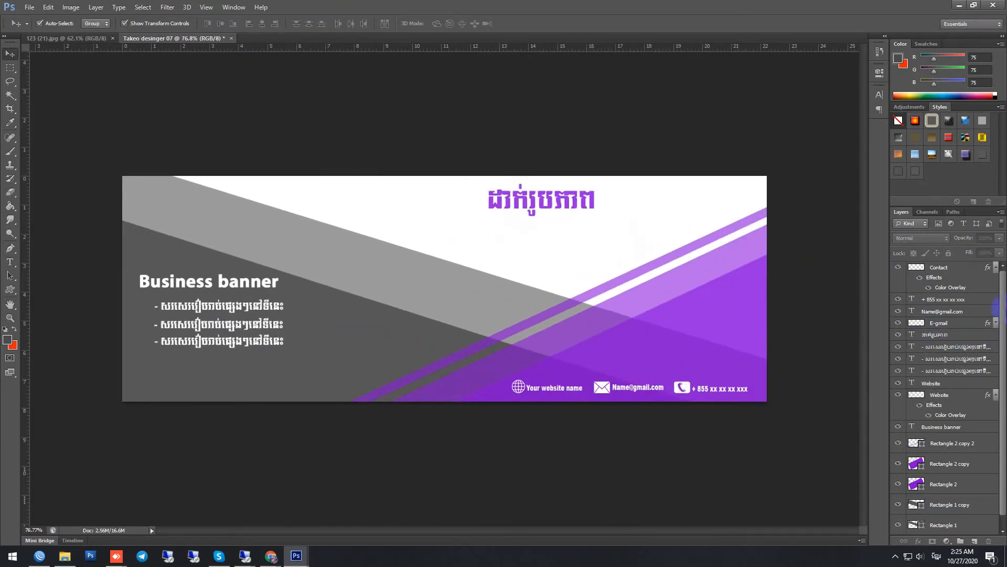
Step: Shift the Business banner title right to line up with the description lines below it
{"action": "left_click", "coordinate": [939, 268]}
{"action": "left_click", "coordinate": [206, 284]}
{"action": "left_click_drag", "start_coordinate": [207, 284], "coordinate": [223, 282]}
Step: Add the vertical text "Creative SARAT Designer" at the banner's right edge
{"action": "key", "text": "t"}
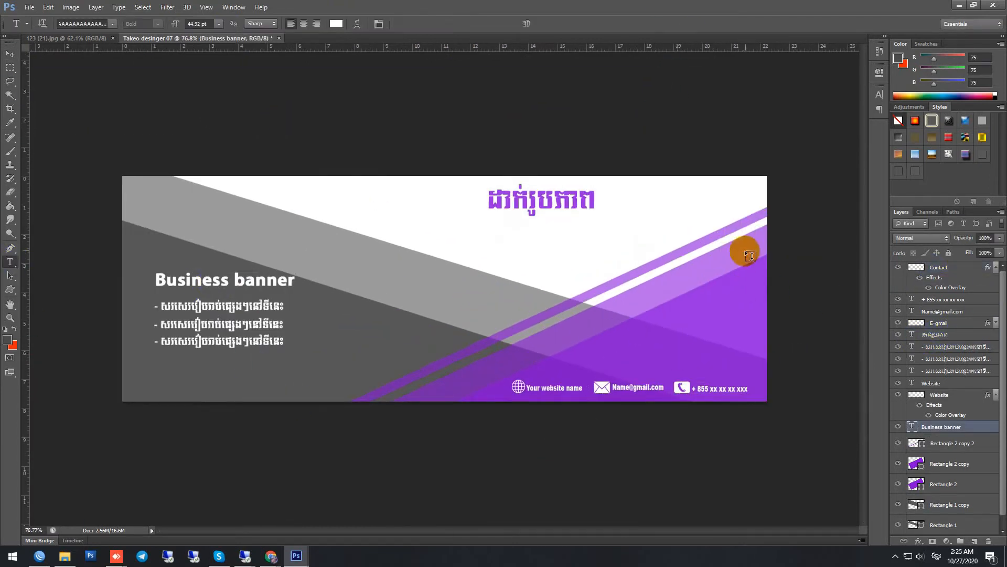
{"action": "left_click", "coordinate": [782, 270]}
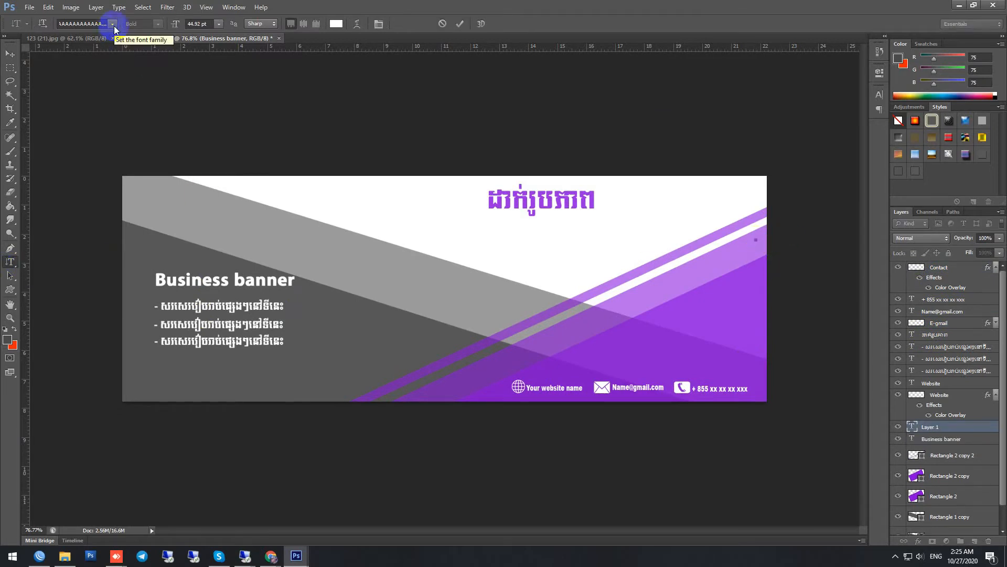
{"action": "type", "text": "Creative SARAT D"}
{"action": "key", "text": "BackSpace"}
{"action": "key", "text": "BackSpace"}
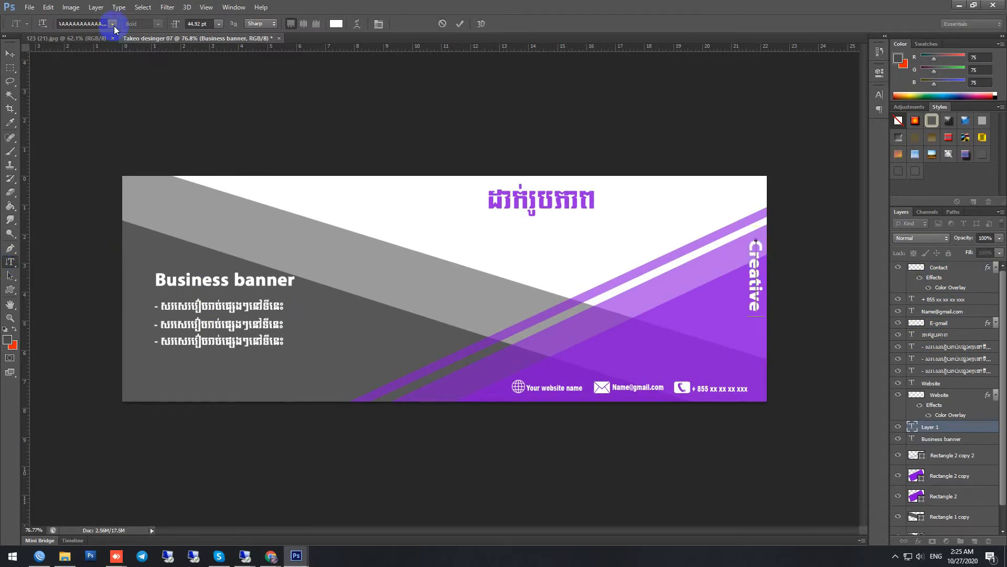
{"action": "type", "text": "SARAT Designer"}
{"action": "left_click", "coordinate": [461, 24]}
Step: Scale the vertical text down to 21.4 pt and move it close to the banner's right edge
{"action": "key", "text": "ctrl+t"}
{"action": "left_click_drag", "start_coordinate": [766, 455], "coordinate": [755, 342]}
{"action": "left_click_drag", "start_coordinate": [808, 425], "coordinate": [445, 203]}
{"action": "left_click_drag", "start_coordinate": [694, 310], "coordinate": [715, 310]}
{"action": "key", "text": "Return"}
Step: Set the vertical text's tracking to 360, then scale it to 19.11 pt and fit it along the right edge
{"action": "left_click", "coordinate": [880, 95]}
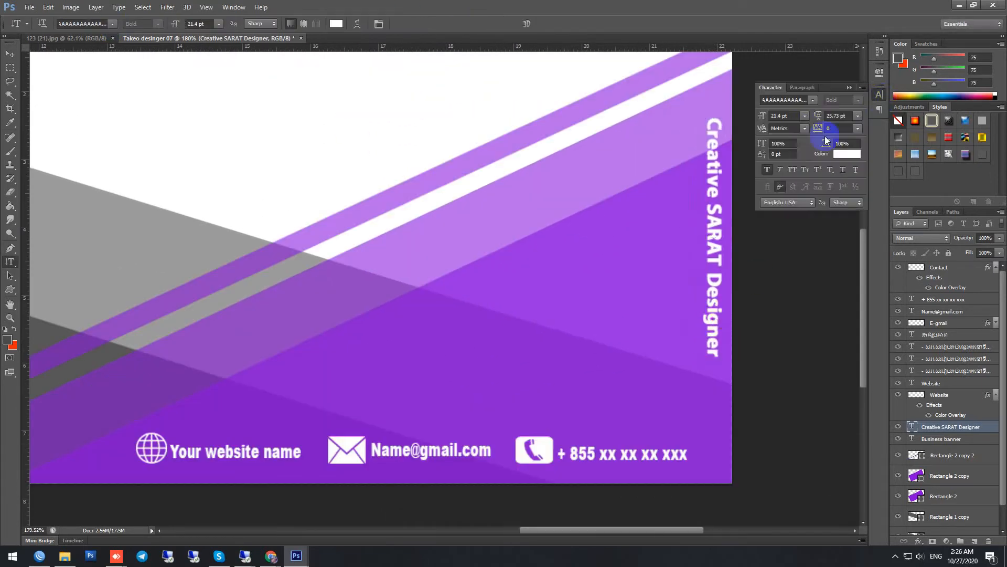
{"action": "mouse_move", "coordinate": [821, 128]}
{"action": "left_mouse_down"}
{"action": "mouse_move", "coordinate": [848, 130]}
{"action": "mouse_move", "coordinate": [820, 129]}
{"action": "left_mouse_up"}
{"action": "left_click", "coordinate": [11, 54]}
{"action": "left_click_drag", "start_coordinate": [716, 295], "coordinate": [722, 256]}
{"action": "left_click", "coordinate": [709, 76]}
{"action": "left_click_drag", "start_coordinate": [728, 477], "coordinate": [724, 443]}
{"action": "key", "text": "Return"}
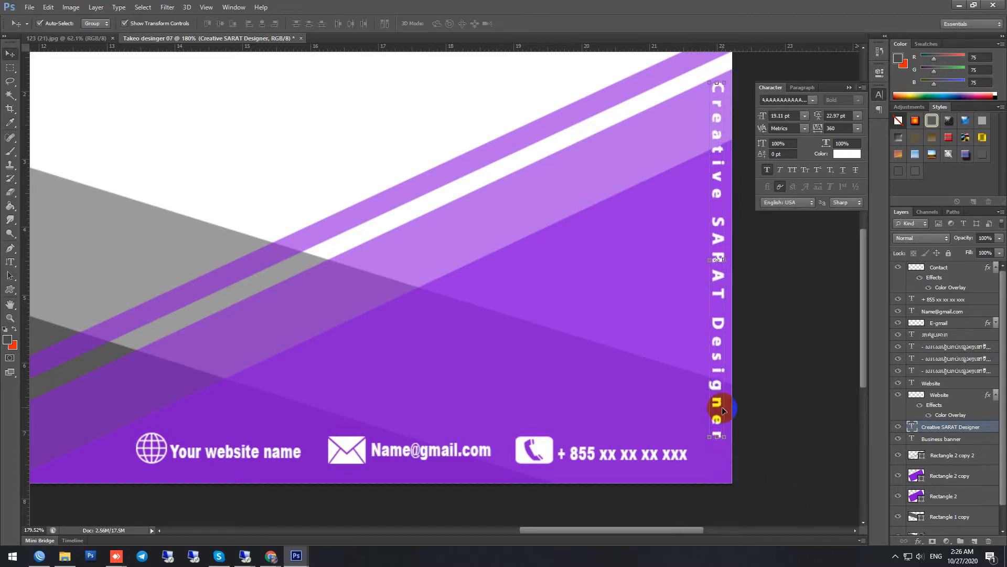
{"action": "left_click", "coordinate": [879, 94]}
{"action": "scroll", "coordinate": [732, 256], "scroll_direction": "down", "scroll_amount": 4}
{"action": "scroll", "coordinate": [746, 255], "scroll_direction": "down", "scroll_amount": 6}
Step: Save the banner in TIFF format in the Picture folder under the file name "Takeo desige 06"
{"action": "left_click", "coordinate": [29, 7]}
{"action": "left_click", "coordinate": [48, 133]}
{"action": "left_click", "coordinate": [27, 159]}
{"action": "double_click", "coordinate": [257, 176]}
{"action": "double_click", "coordinate": [581, 68]}
{"action": "double_click", "coordinate": [140, 68]}
{"action": "left_click", "coordinate": [258, 415]}
{"action": "left_click", "coordinate": [259, 401]}
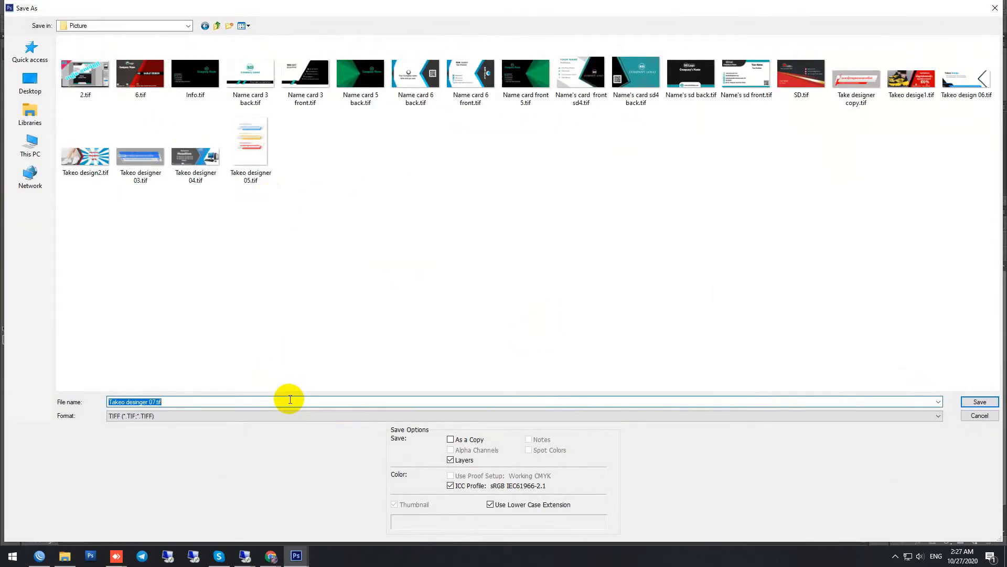
{"action": "type", "text": "Takeo desige 06"}
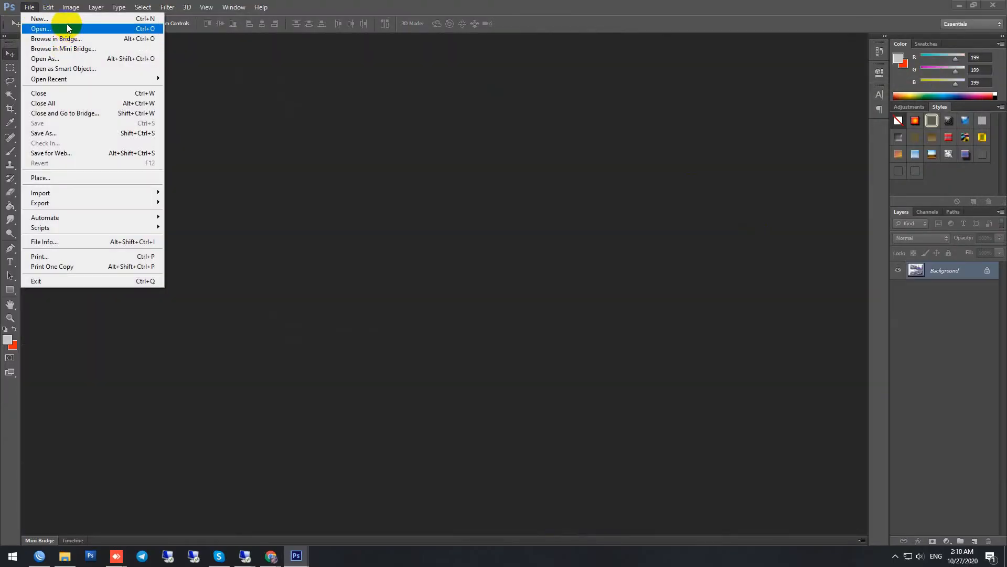
Step: Create a white document named "Takeo desinger 07" at 1600 by 560 pixels and dock its window as a tab
{"action": "left_click", "coordinate": [245, 81]}
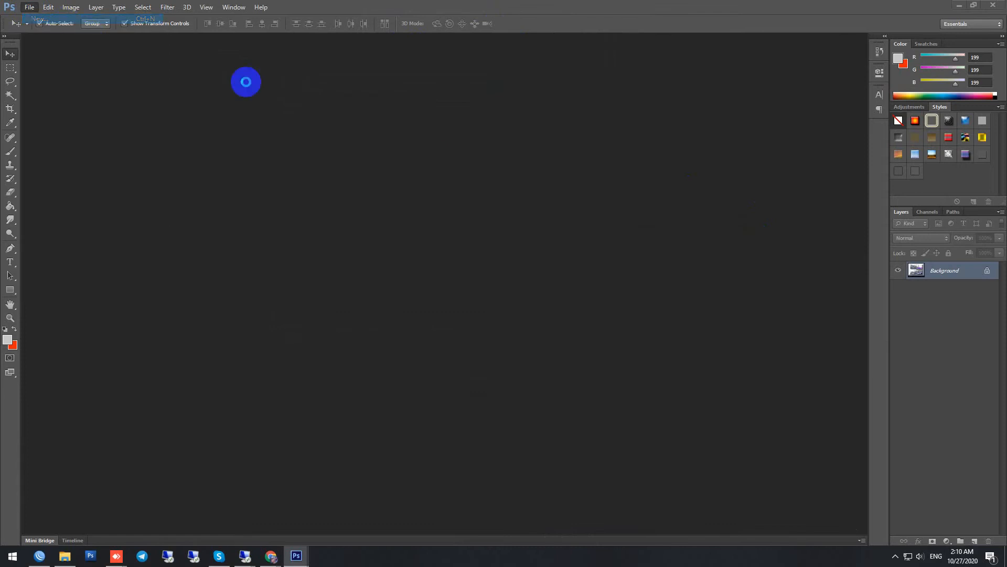
{"action": "key", "text": "ctrl+n"}
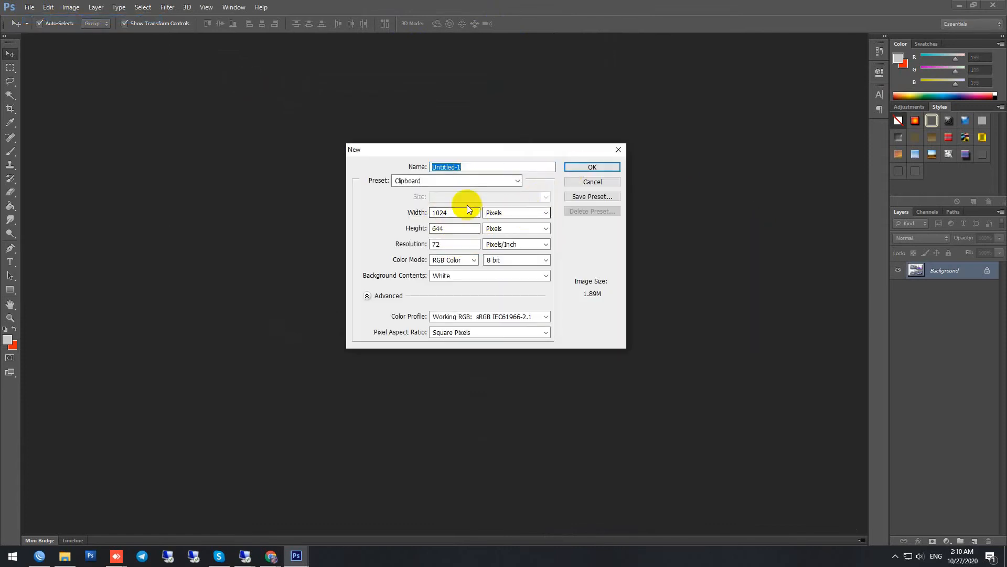
{"action": "type", "text": "T"}
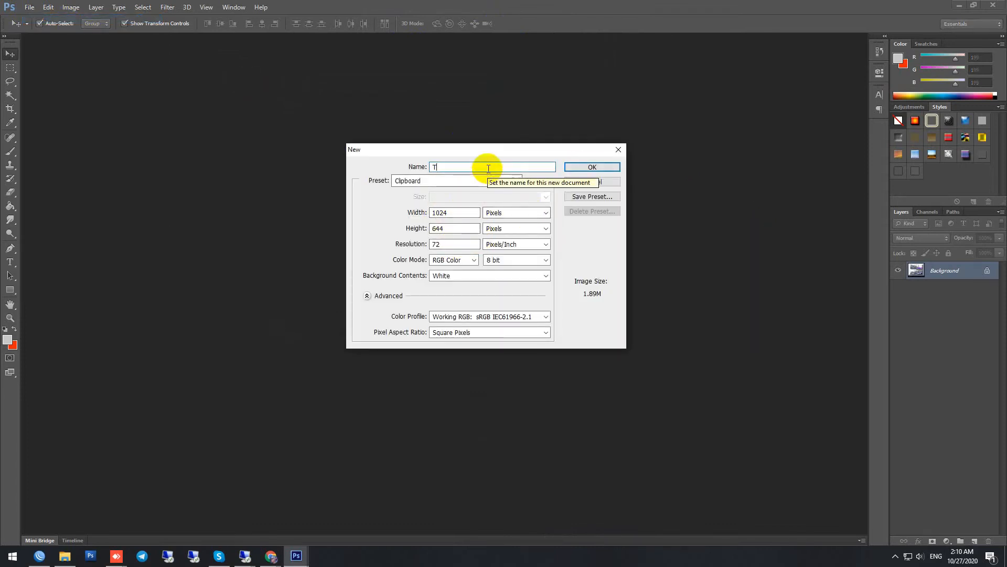
{"action": "type", "text": "keo desinger 07"}
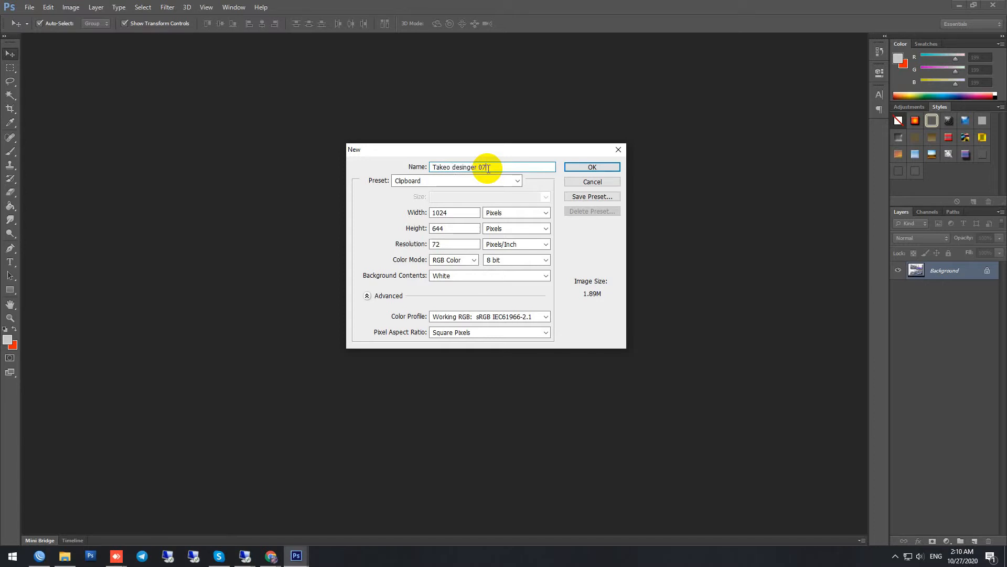
{"action": "left_click_drag", "start_coordinate": [450, 213], "coordinate": [389, 211]}
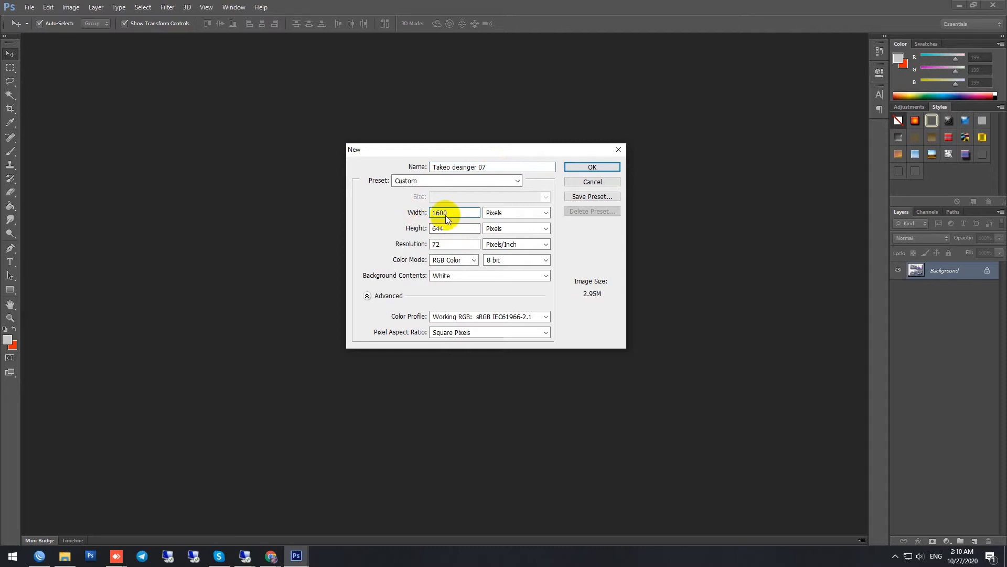
{"action": "left_click_drag", "start_coordinate": [466, 227], "coordinate": [383, 228]}
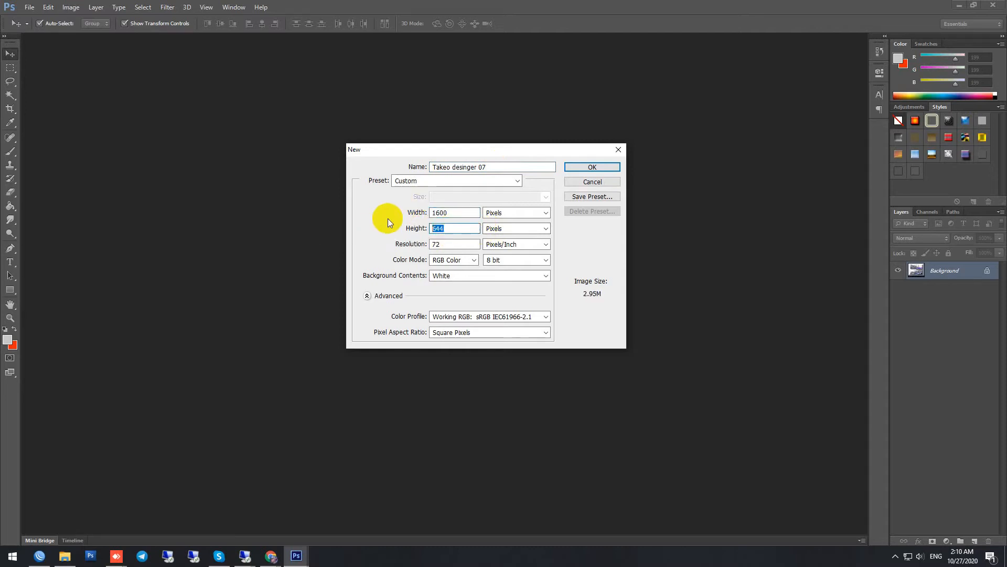
{"action": "type", "text": "560"}
{"action": "left_click", "coordinate": [581, 167]}
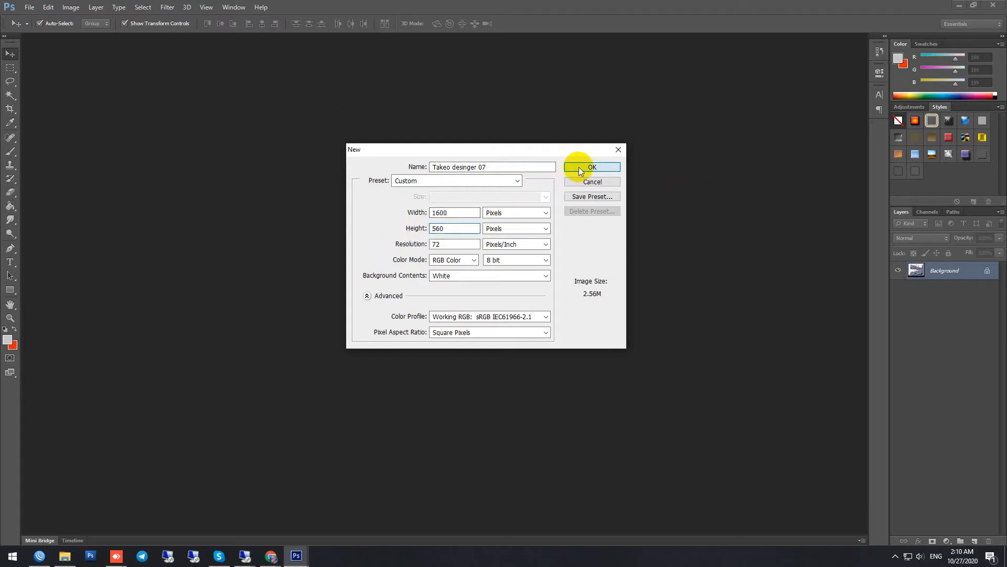
{"action": "left_click_drag", "start_coordinate": [734, 226], "coordinate": [581, 40]}
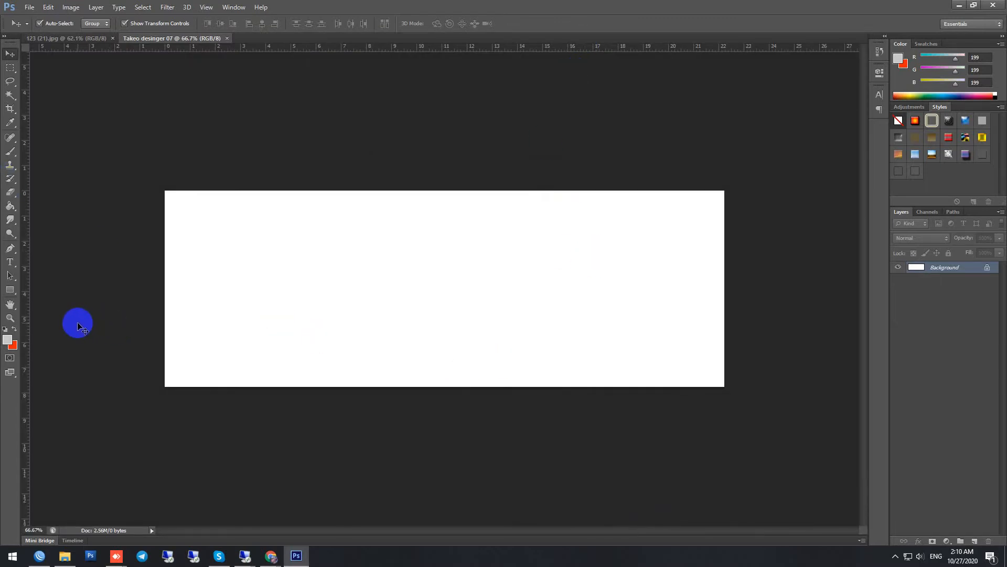
Step: Draw a rectangle shape about 1665 by 225 px across the lower part of the canvas, overlapping both side edges
{"action": "left_click", "coordinate": [9, 294]}
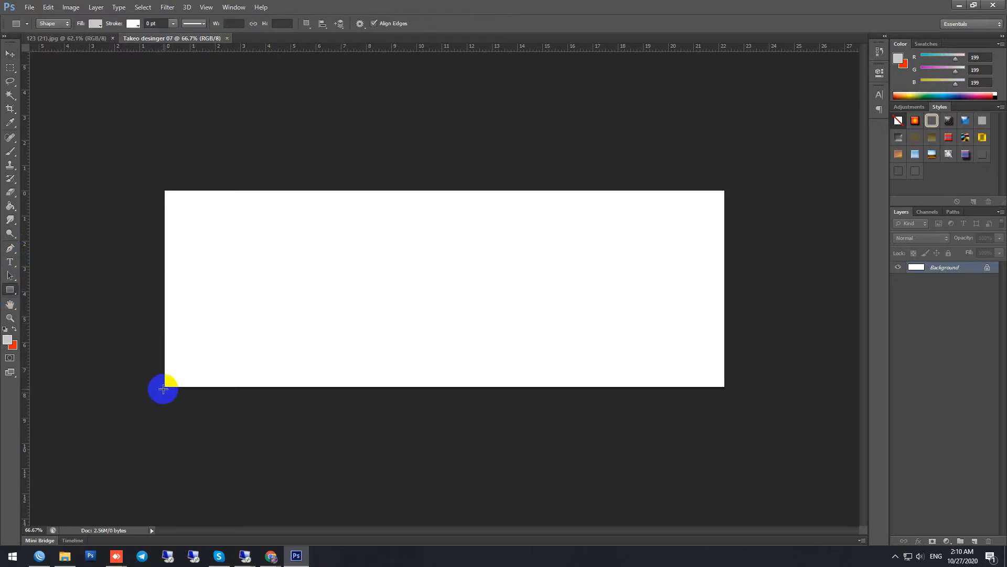
{"action": "left_click_drag", "start_coordinate": [164, 389], "coordinate": [720, 315]}
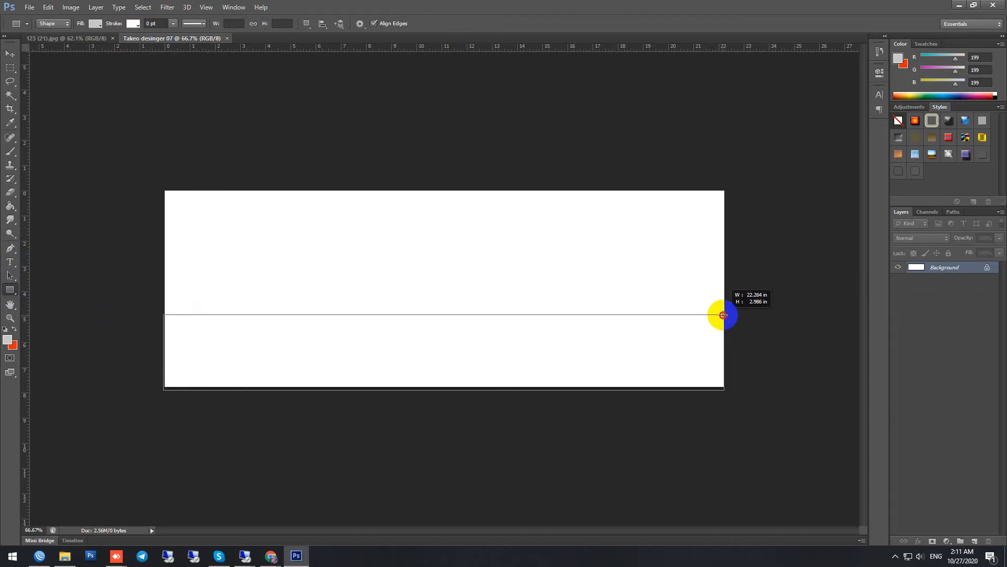
{"action": "left_click_drag", "start_coordinate": [724, 315], "coordinate": [731, 313]}
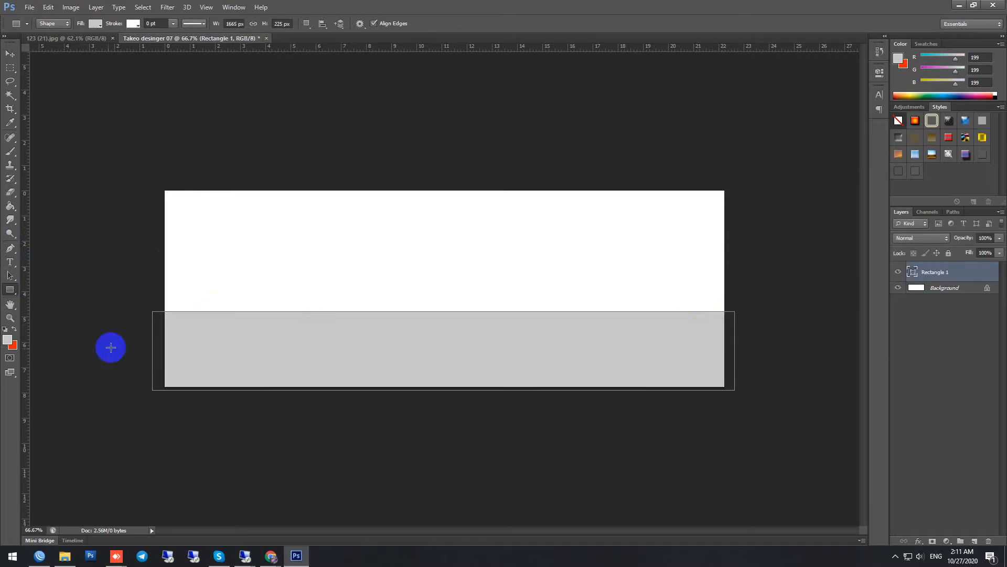
Step: Set the foreground colour to #4b4b4b and recolour the rectangle shape's fill to #585757
{"action": "left_click", "coordinate": [7, 341]}
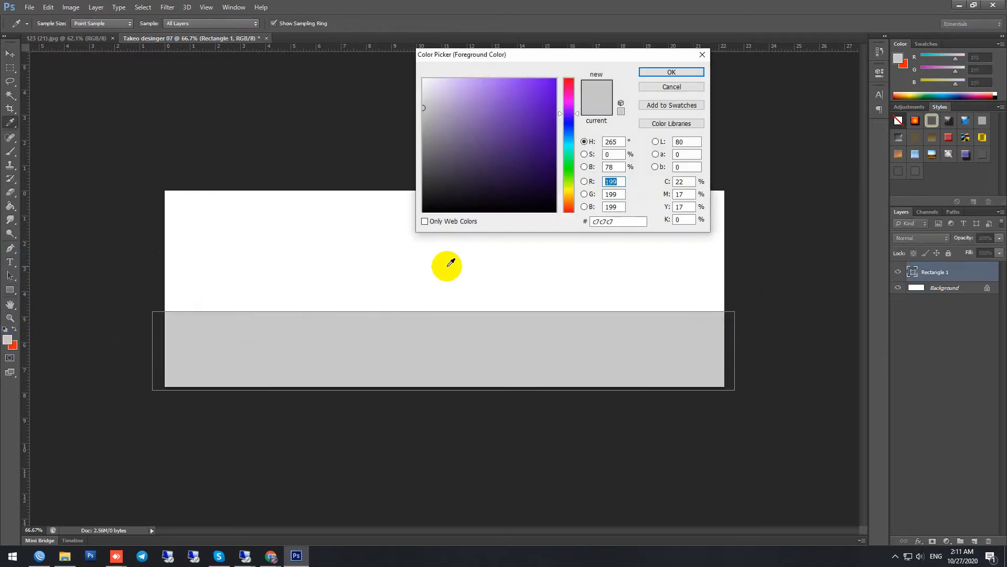
{"action": "left_click_drag", "start_coordinate": [429, 152], "coordinate": [422, 172]}
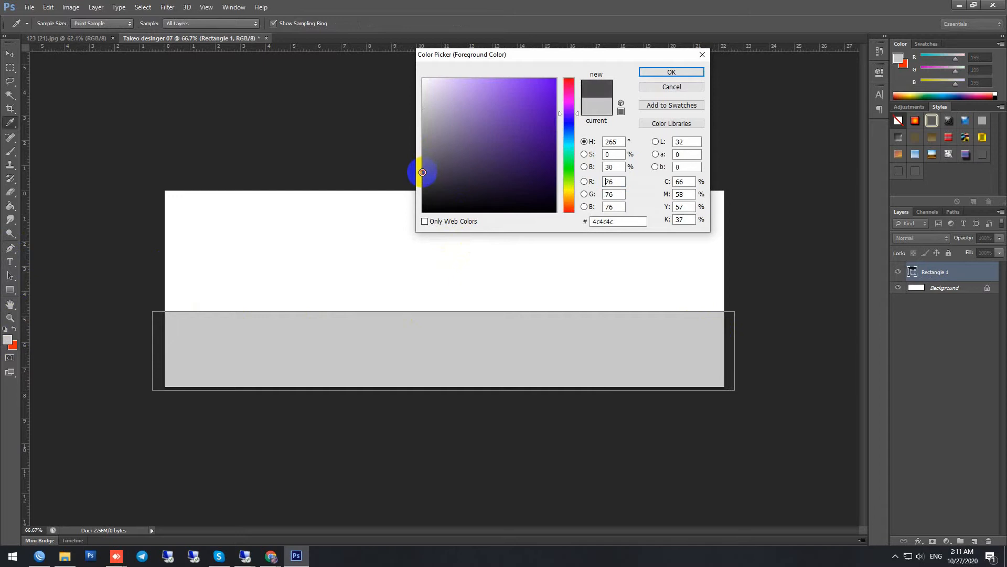
{"action": "left_click", "coordinate": [667, 72]}
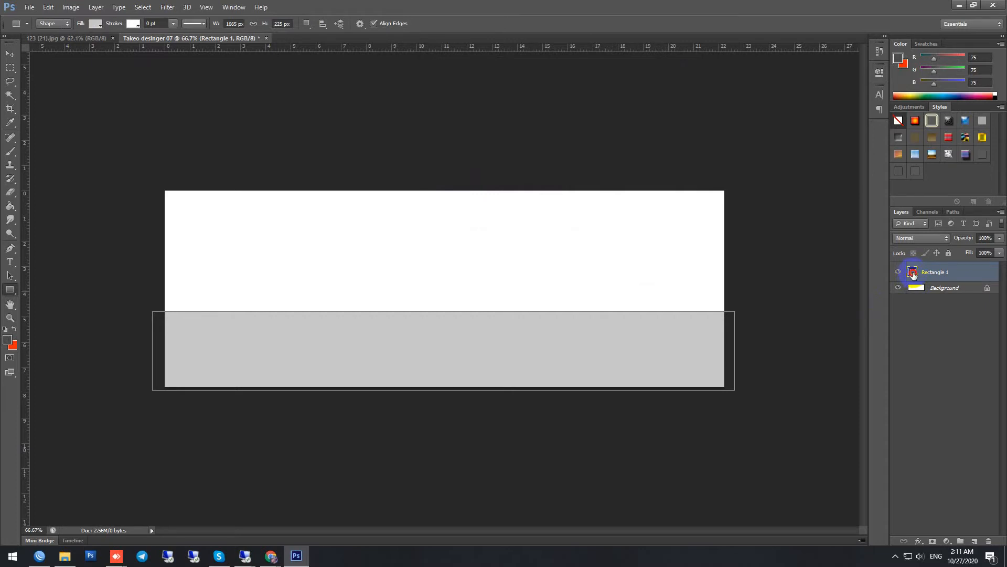
{"action": "double_click", "coordinate": [913, 272]}
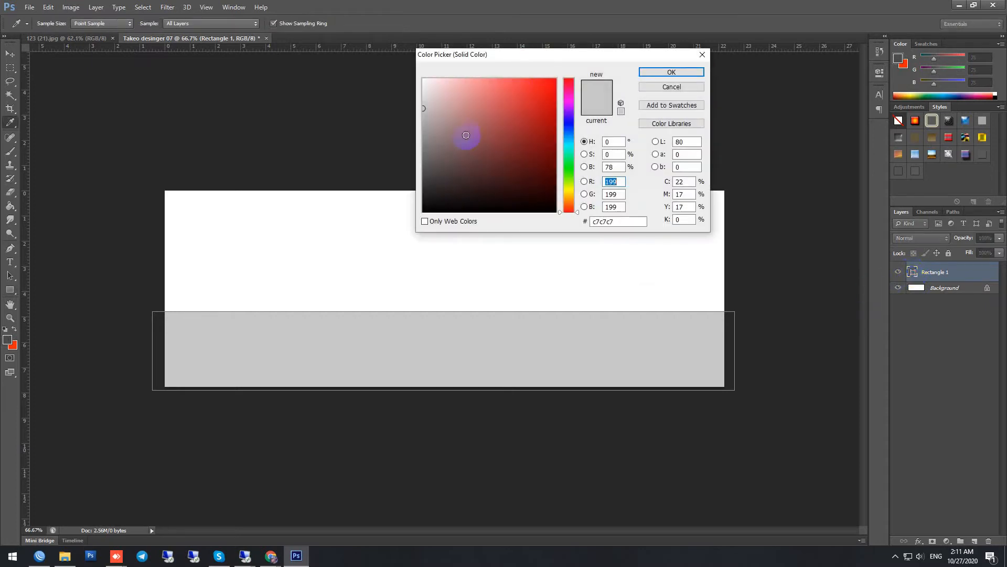
{"action": "left_click", "coordinate": [425, 166]}
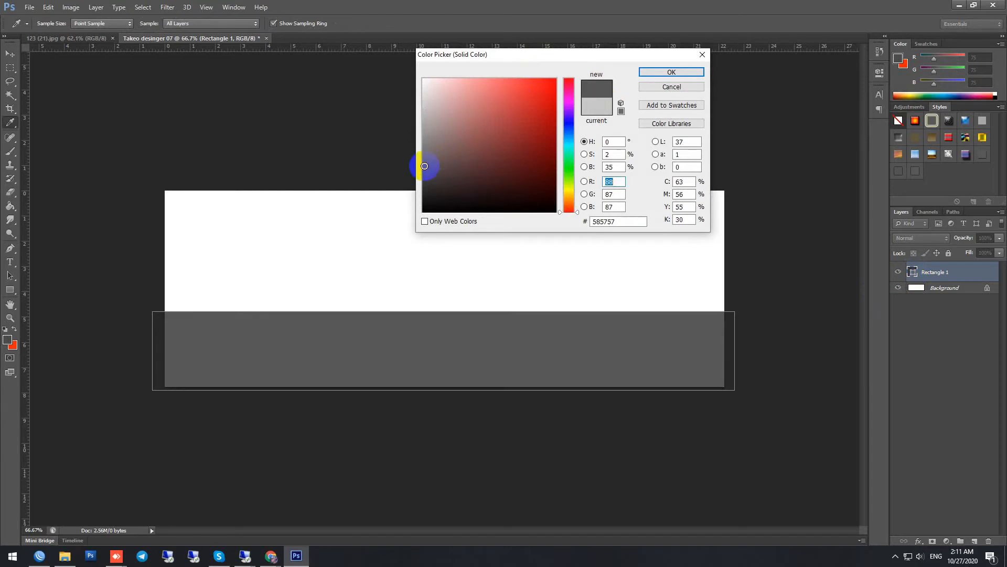
{"action": "left_click", "coordinate": [689, 72]}
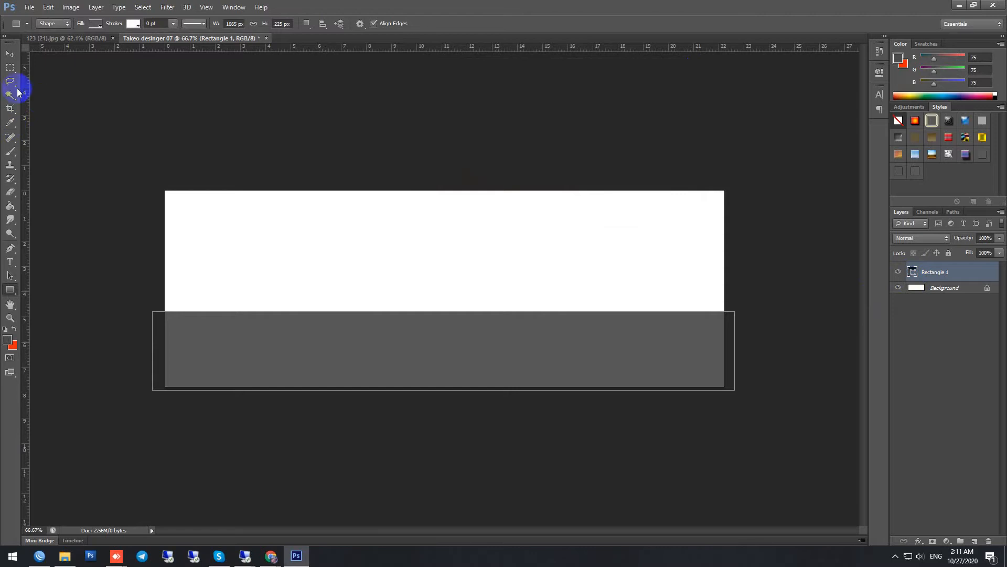
Step: Rotate the grey rectangle about 12° clockwise and move it down and left so it covers the canvas's lower-left corner
{"action": "left_click", "coordinate": [11, 56]}
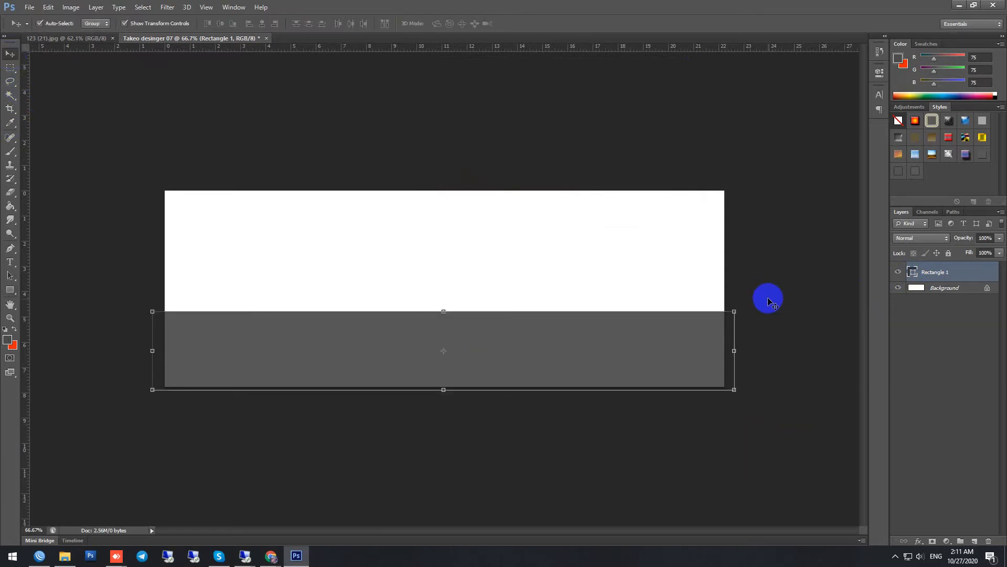
{"action": "left_click", "coordinate": [735, 311]}
{"action": "left_click_drag", "start_coordinate": [766, 299], "coordinate": [764, 373]}
{"action": "left_click_drag", "start_coordinate": [535, 372], "coordinate": [431, 406]}
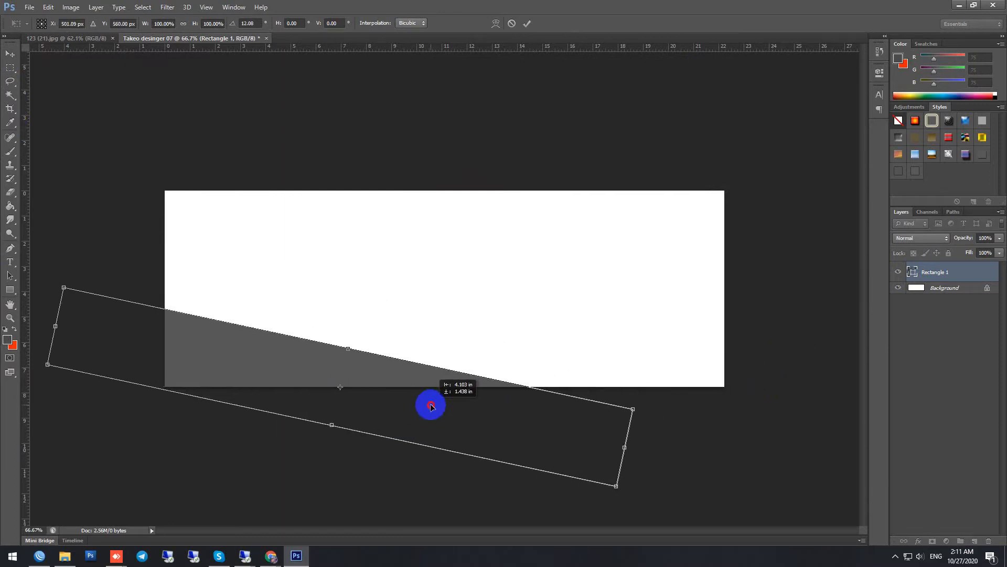
{"action": "key", "text": "Return"}
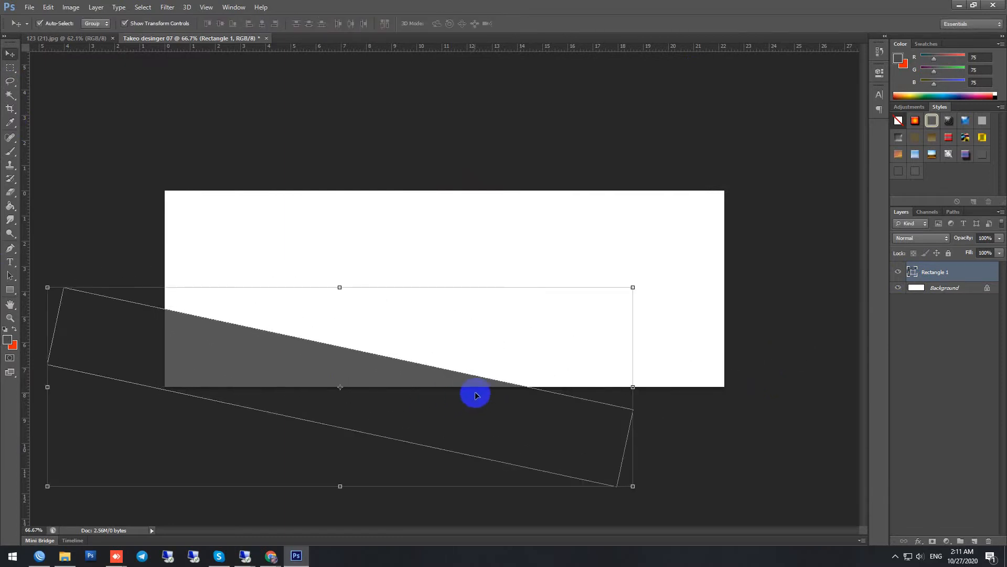
Step: Duplicate the grey rectangle layer and move the copy up and right across the middle of the canvas
{"action": "right_click", "coordinate": [965, 271]}
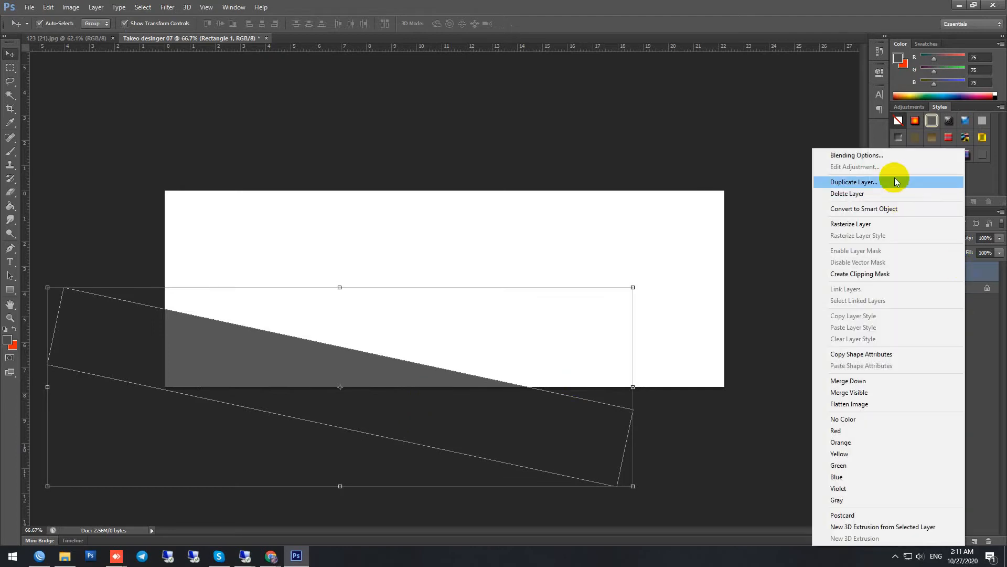
{"action": "left_click", "coordinate": [895, 181]}
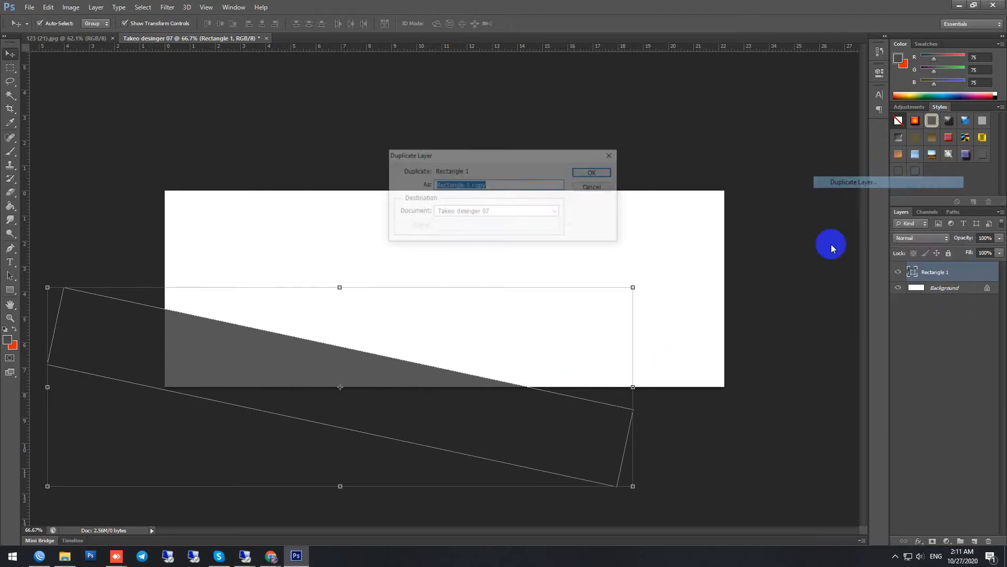
{"action": "left_click", "coordinate": [595, 172]}
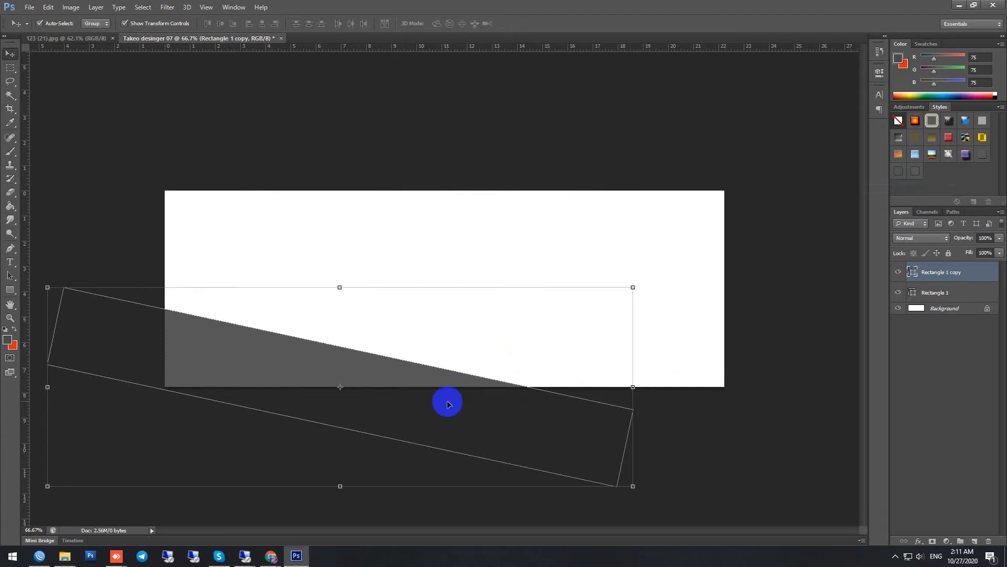
{"action": "left_click_drag", "start_coordinate": [411, 389], "coordinate": [503, 304]}
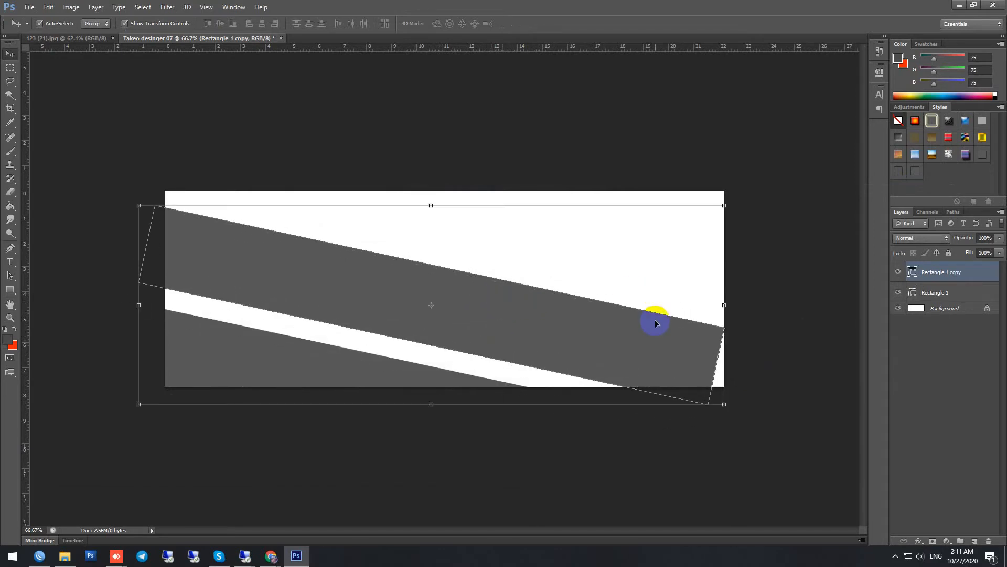
Step: Scale the rectangle copy to about 154% and move it slightly down so it spans beyond both canvas sides
{"action": "left_click", "coordinate": [722, 206]}
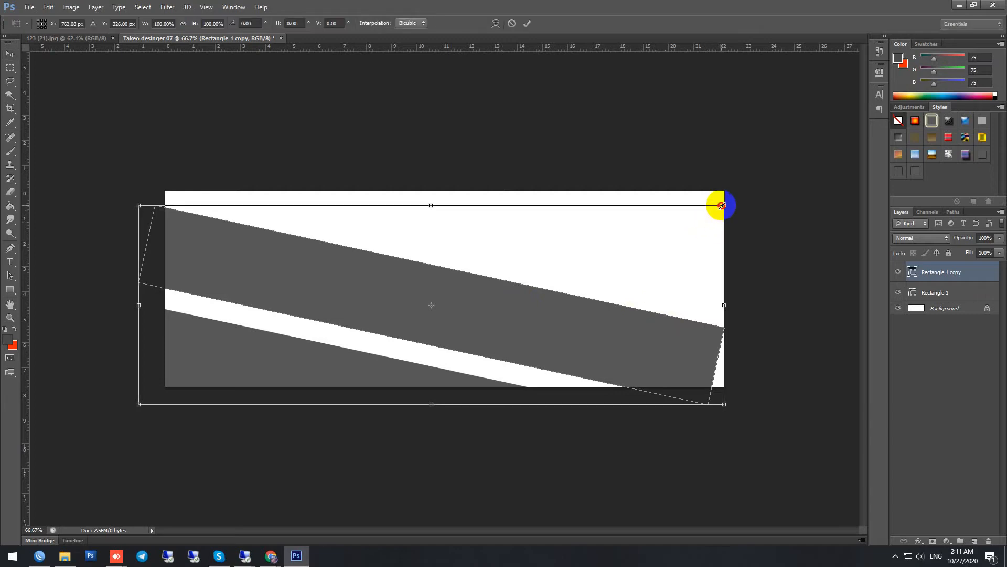
{"action": "left_click_drag", "start_coordinate": [722, 206], "coordinate": [789, 147]}
{"action": "scroll", "coordinate": [757, 198], "scroll_direction": "down", "scroll_amount": 1}
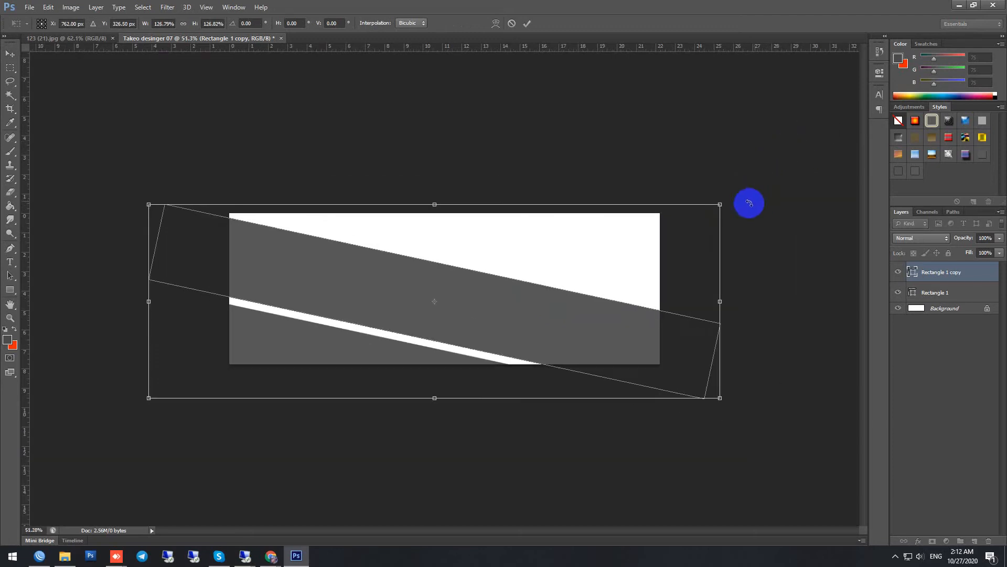
{"action": "left_click_drag", "start_coordinate": [720, 203], "coordinate": [775, 160]}
{"action": "mouse_move", "coordinate": [515, 339]}
{"action": "left_mouse_down"}
{"action": "mouse_move", "coordinate": [508, 352]}
{"action": "mouse_move", "coordinate": [522, 370]}
{"action": "mouse_move", "coordinate": [535, 326]}
{"action": "mouse_move", "coordinate": [519, 354]}
{"action": "left_mouse_up"}
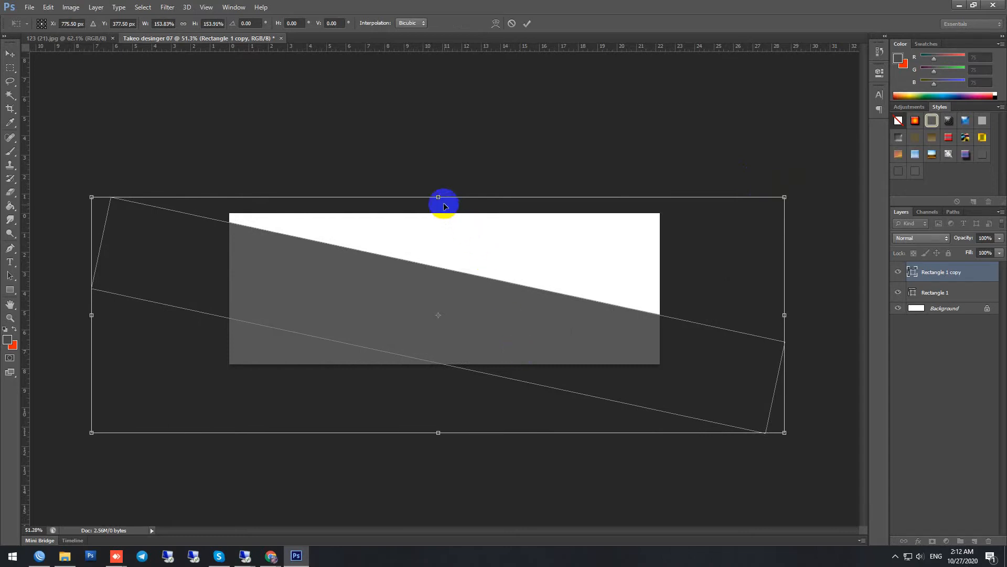
Step: Stretch the rectangle copy's height to 273%, rotate it about 4.5° counterclockwise and shift it down so its edge starts near the canvas's upper-left corner
{"action": "left_click_drag", "start_coordinate": [438, 197], "coordinate": [487, 106]}
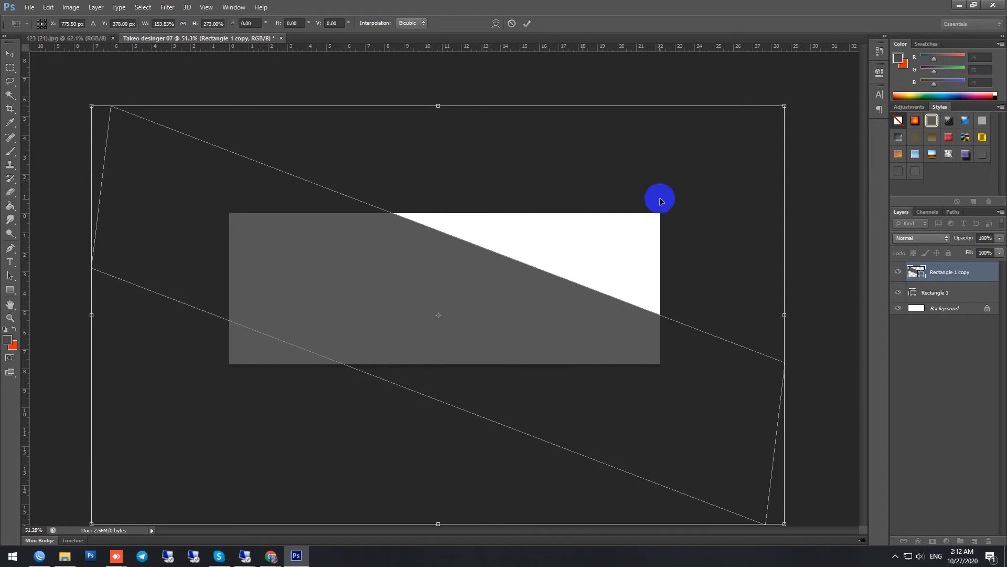
{"action": "scroll", "coordinate": [657, 201], "scroll_direction": "down", "scroll_amount": 4}
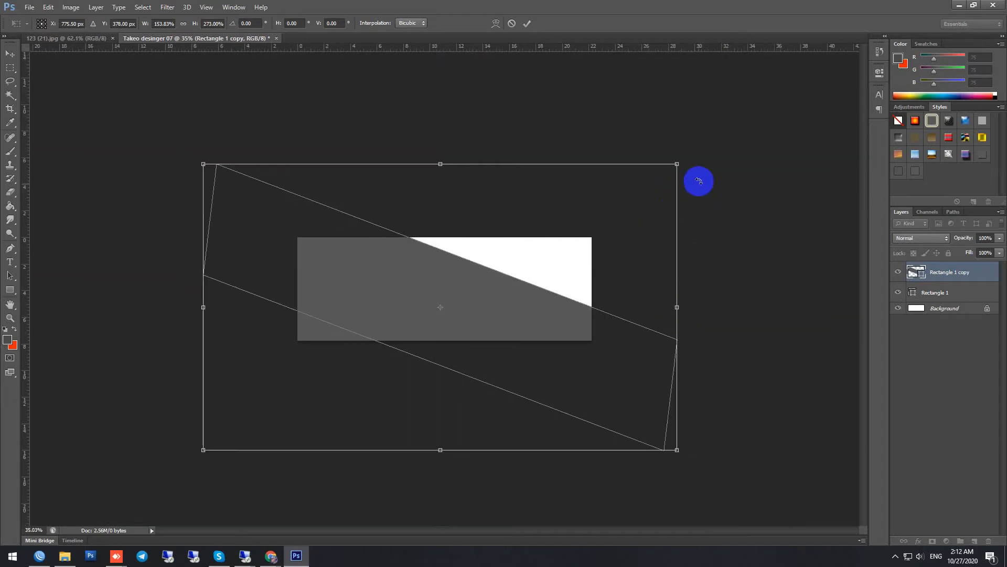
{"action": "left_click_drag", "start_coordinate": [435, 322], "coordinate": [443, 362]}
{"action": "left_click_drag", "start_coordinate": [764, 235], "coordinate": [778, 198]}
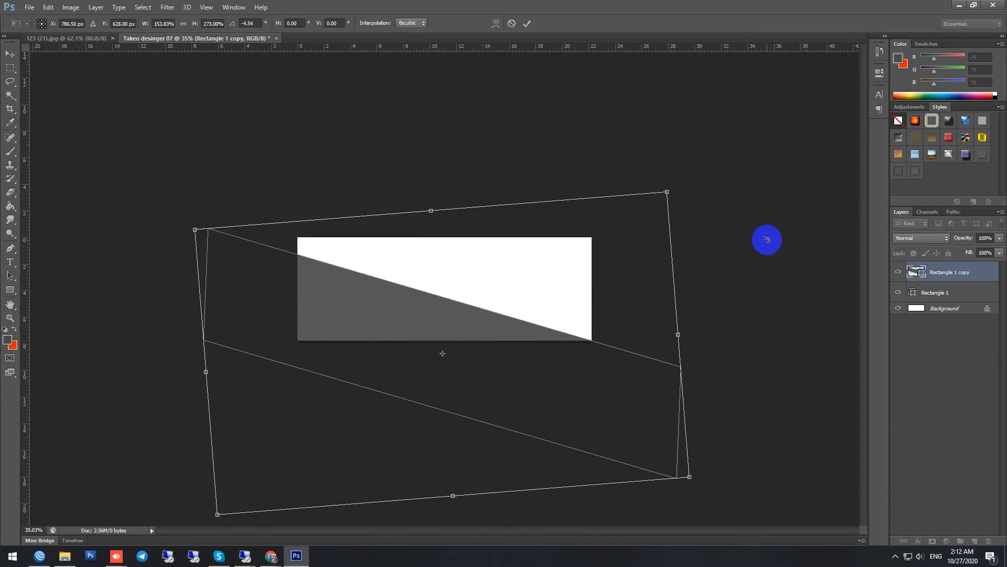
{"action": "left_click_drag", "start_coordinate": [480, 327], "coordinate": [480, 309]}
{"action": "key", "text": "Return"}
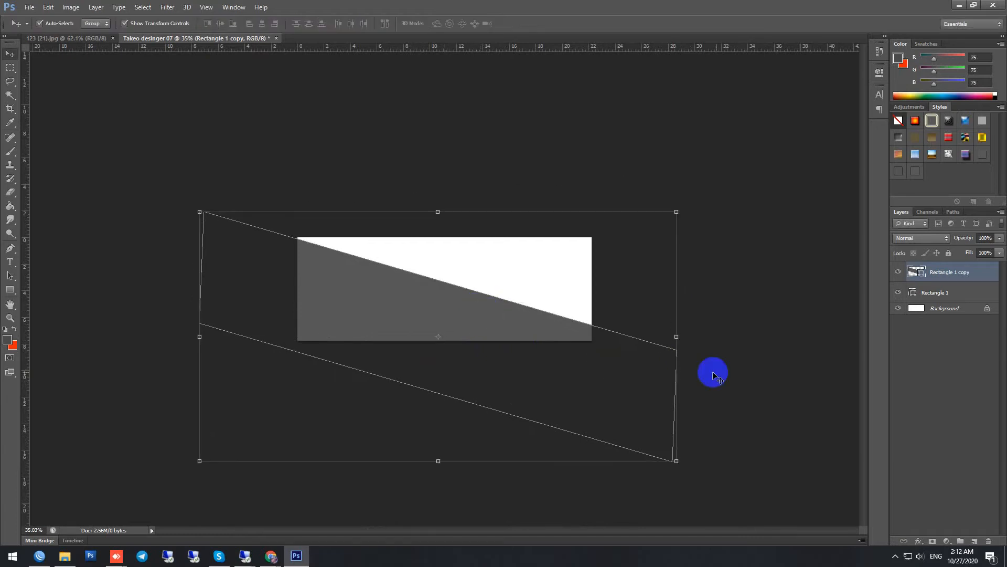
Step: Set the opacity of the larger rectangle copy to 60%, keeping its fill #585757
{"action": "double_click", "coordinate": [923, 274]}
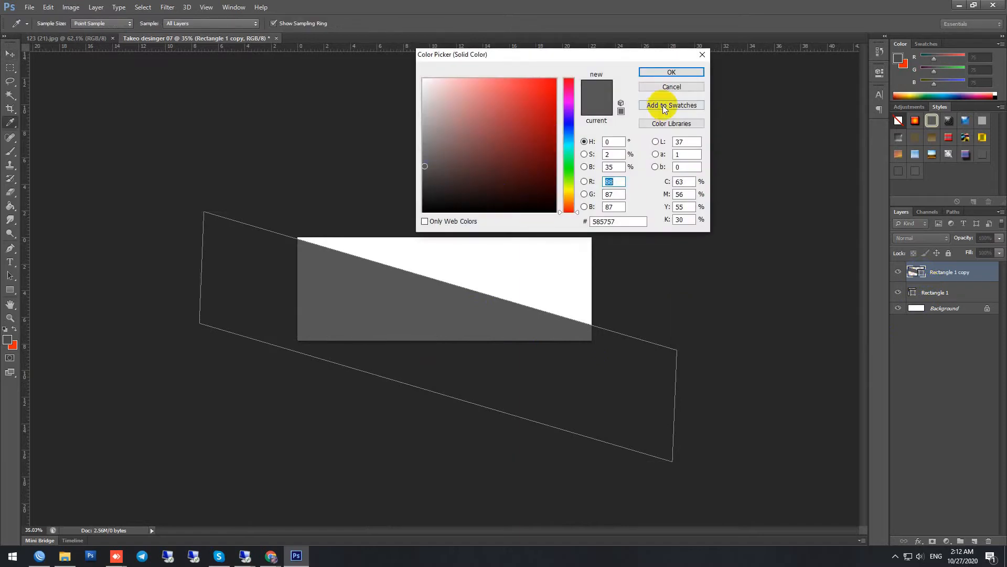
{"action": "left_click", "coordinate": [672, 73]}
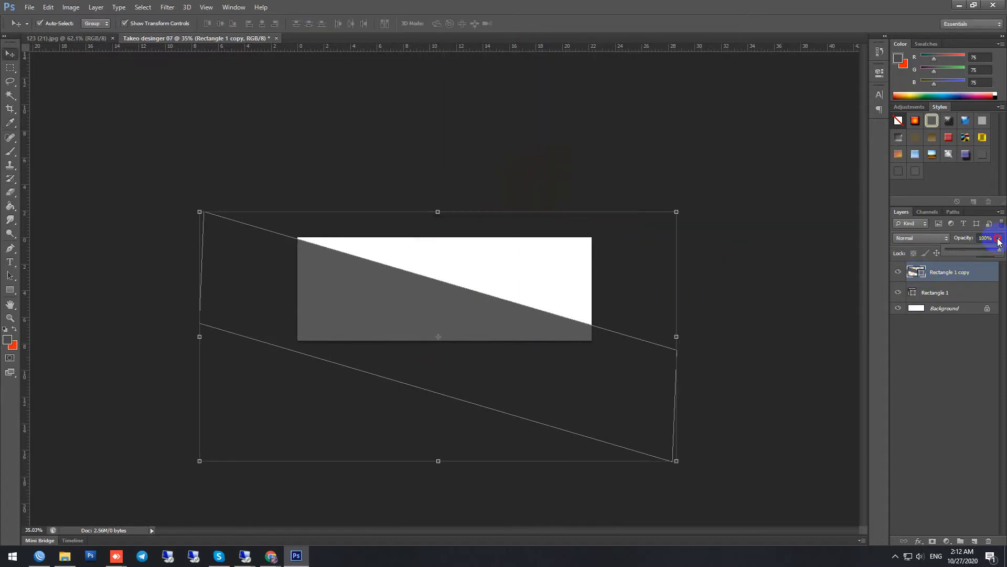
{"action": "left_click_drag", "start_coordinate": [983, 251], "coordinate": [977, 252]}
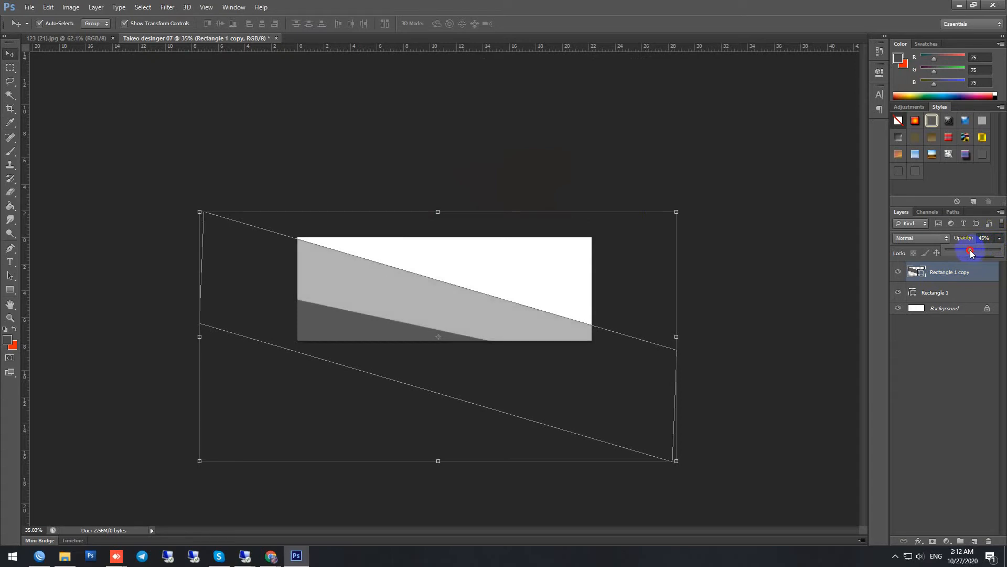
{"action": "left_click_drag", "start_coordinate": [974, 250], "coordinate": [985, 252]}
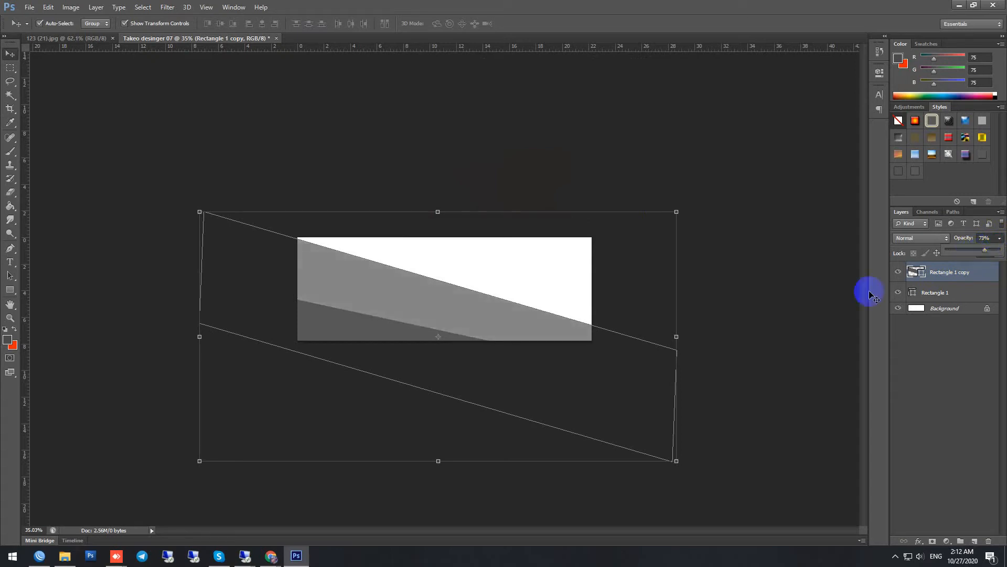
{"action": "left_click", "coordinate": [984, 239]}
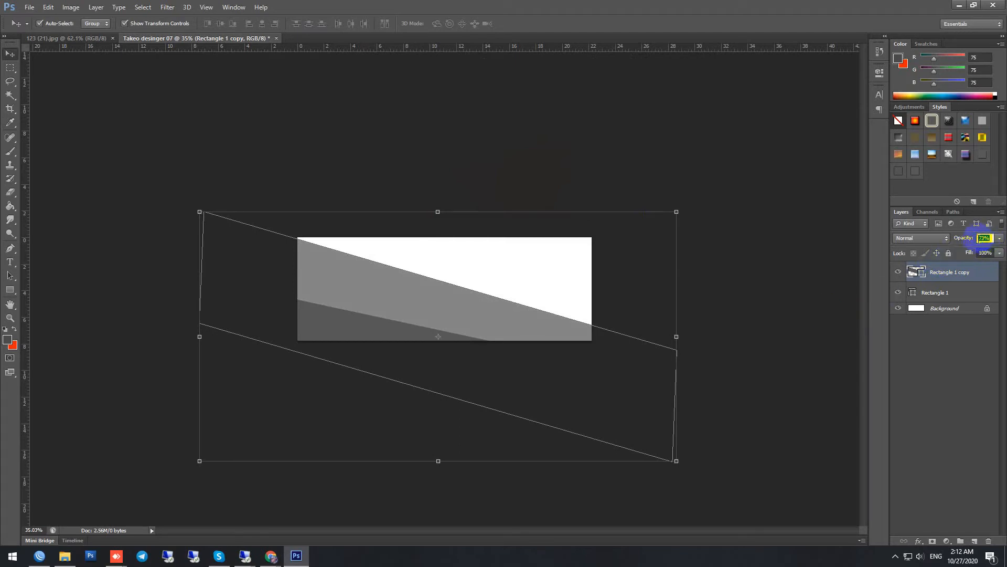
{"action": "type", "text": "60"}
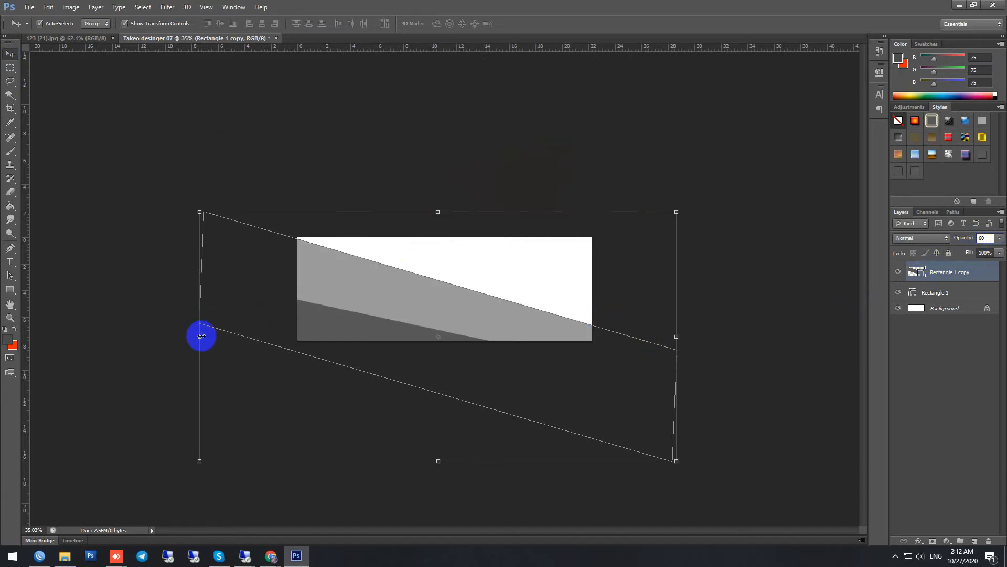
{"action": "left_click", "coordinate": [200, 336]}
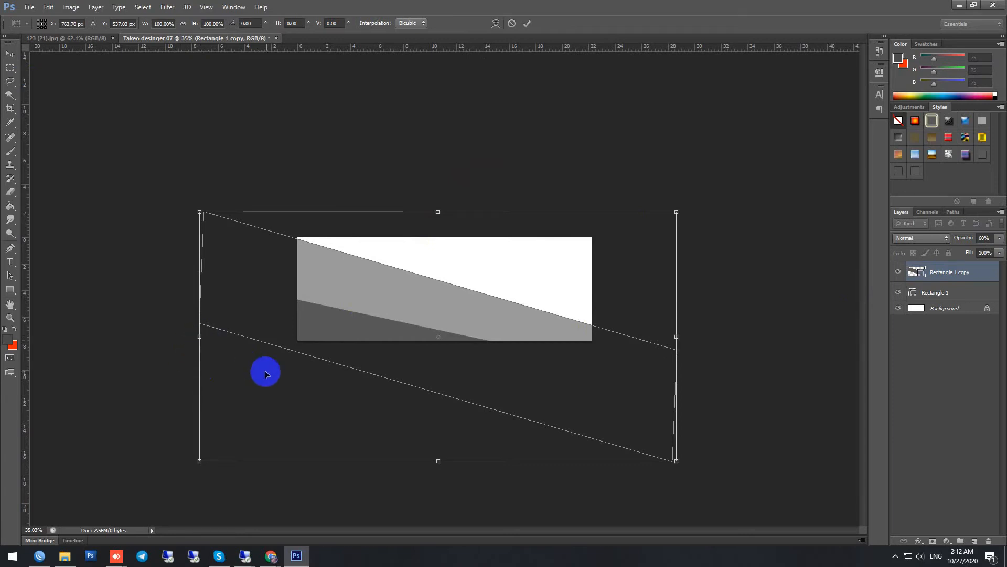
{"action": "key", "text": "Return"}
{"action": "left_click", "coordinate": [809, 394]}
Step: Scale the original dark grey rectangle to about 127% and rotate it about 3.7° clockwise
{"action": "left_click", "coordinate": [924, 298]}
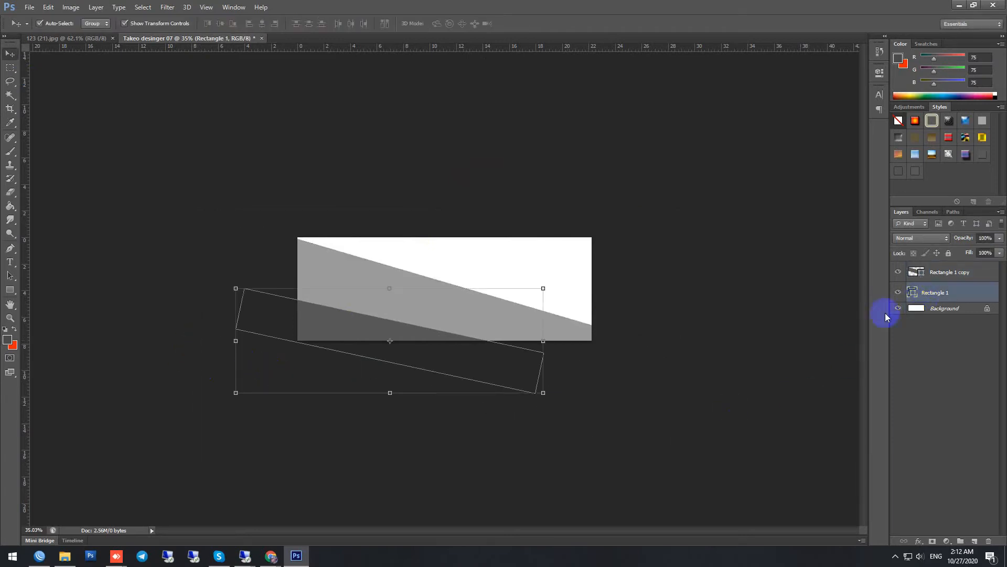
{"action": "left_click", "coordinate": [388, 288]}
{"action": "left_click_drag", "start_coordinate": [543, 288], "coordinate": [584, 274]}
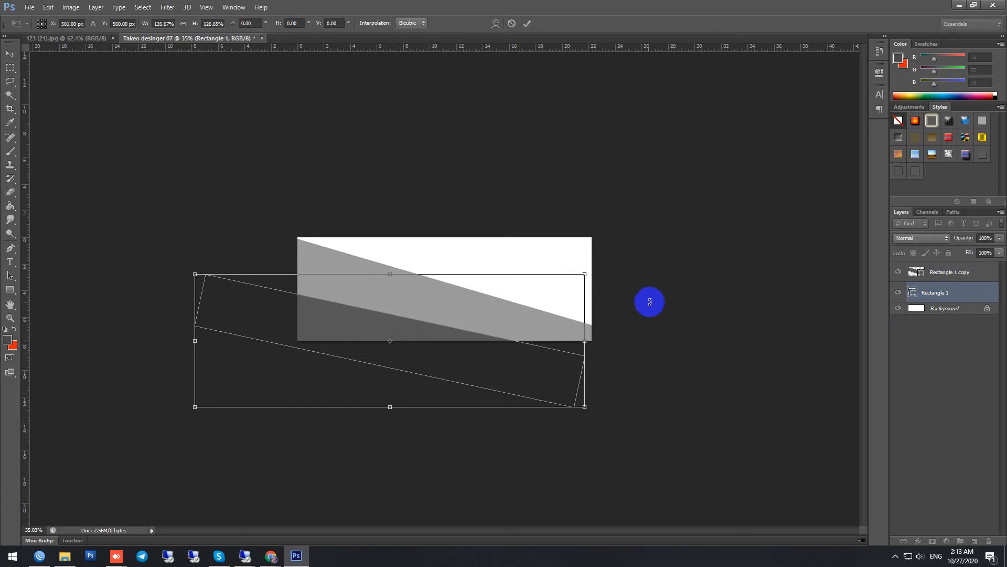
{"action": "left_click_drag", "start_coordinate": [654, 306], "coordinate": [672, 331]}
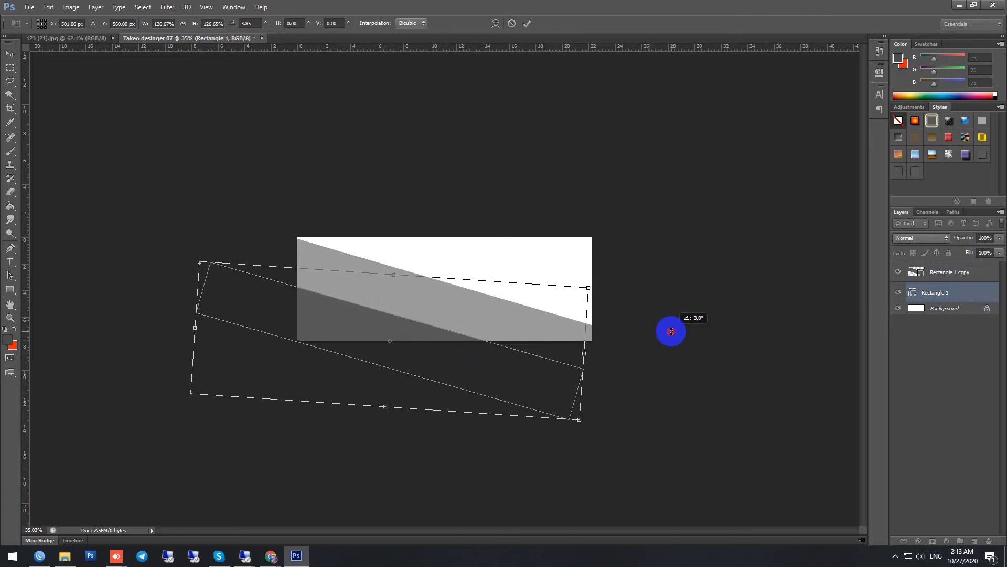
{"action": "left_click_drag", "start_coordinate": [671, 331], "coordinate": [665, 329]}
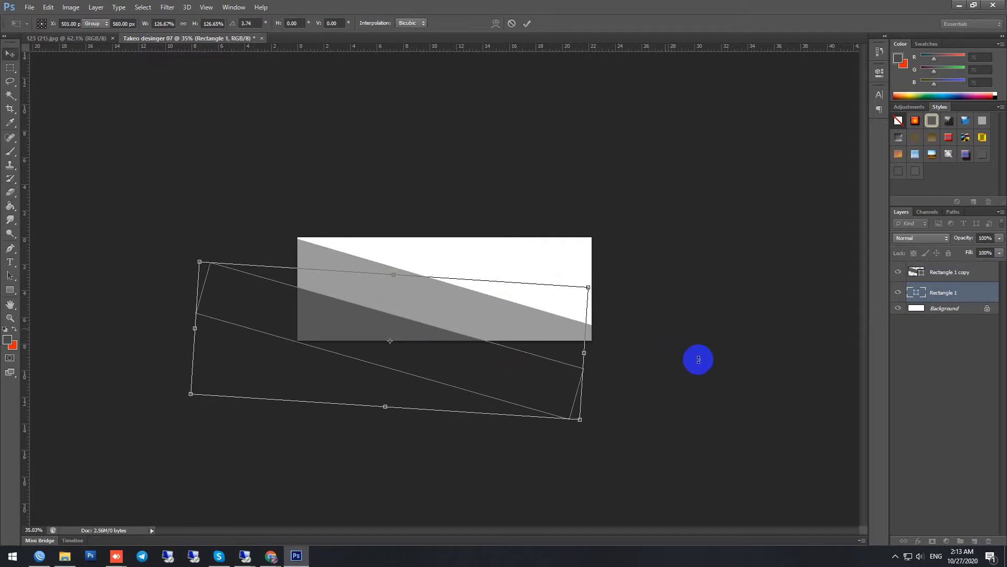
{"action": "key", "text": "Return"}
Step: Nudge the semi-transparent rectangle copy down about 50 px
{"action": "left_click", "coordinate": [489, 318]}
{"action": "key", "text": "shift+Down"}
{"action": "key", "text": "shift+Down"}
{"action": "key", "text": "shift+Down"}
{"action": "key", "text": "shift+Down"}
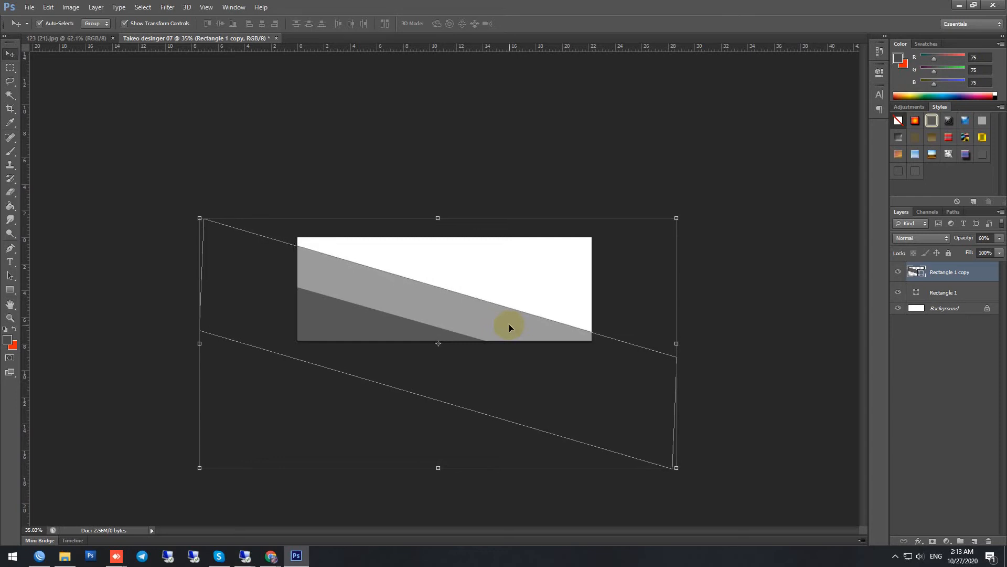
{"action": "key", "text": "shift+Down"}
{"action": "left_click", "coordinate": [749, 289]}
Step: Enlarge the original dark grey rectangle to about 151% and rotate it about 1.9° clockwise, leaving a narrower light grey band above it
{"action": "left_click", "coordinate": [418, 324]}
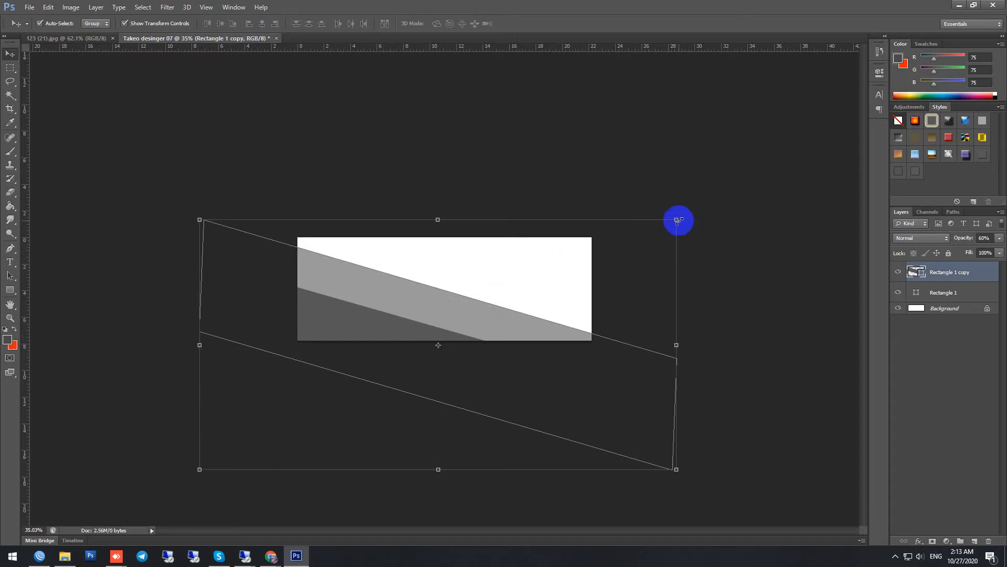
{"action": "left_click", "coordinate": [931, 292]}
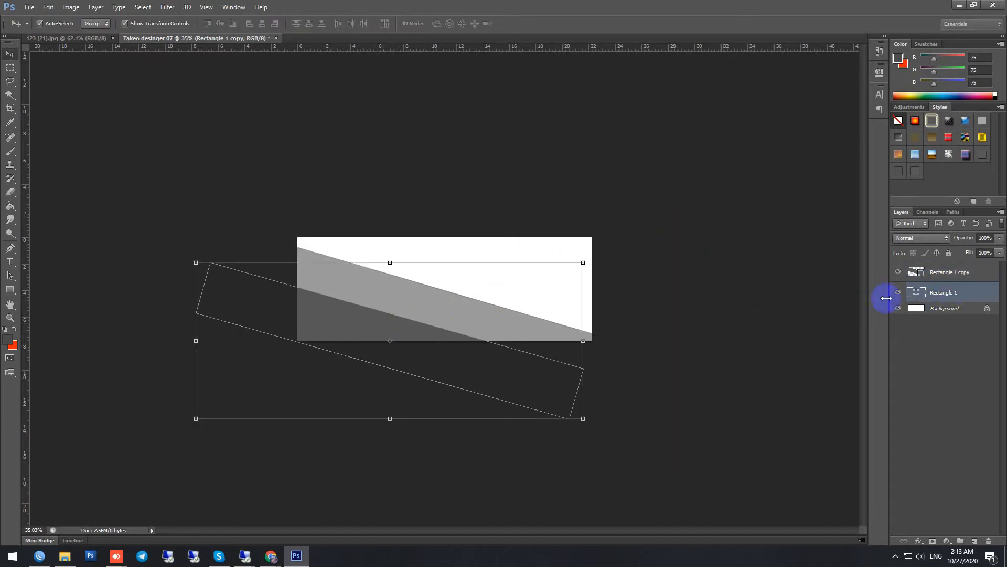
{"action": "left_click_drag", "start_coordinate": [583, 262], "coordinate": [702, 226]}
{"action": "left_click_drag", "start_coordinate": [643, 242], "coordinate": [683, 227]}
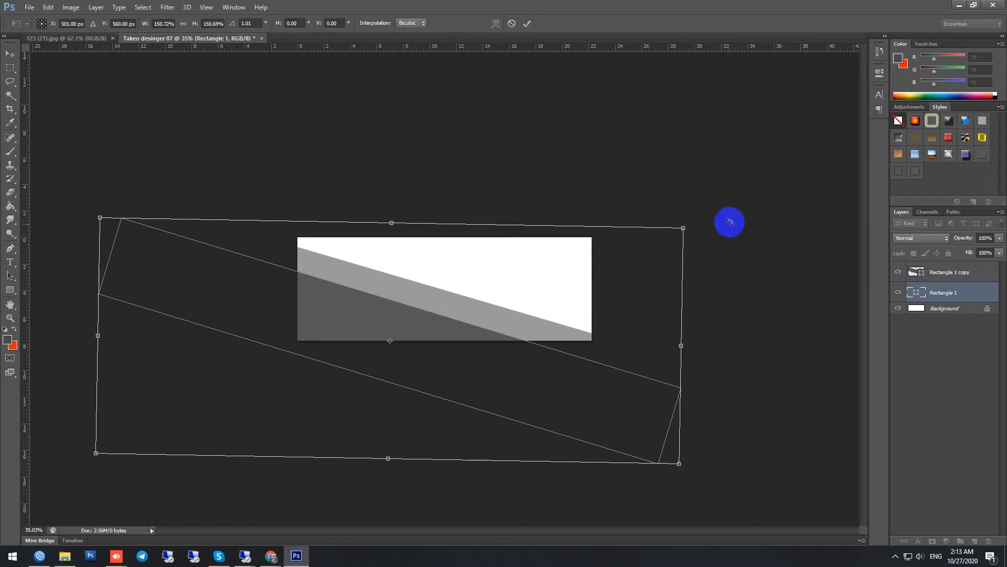
{"action": "left_click_drag", "start_coordinate": [733, 218], "coordinate": [736, 223]}
{"action": "key", "text": "Return"}
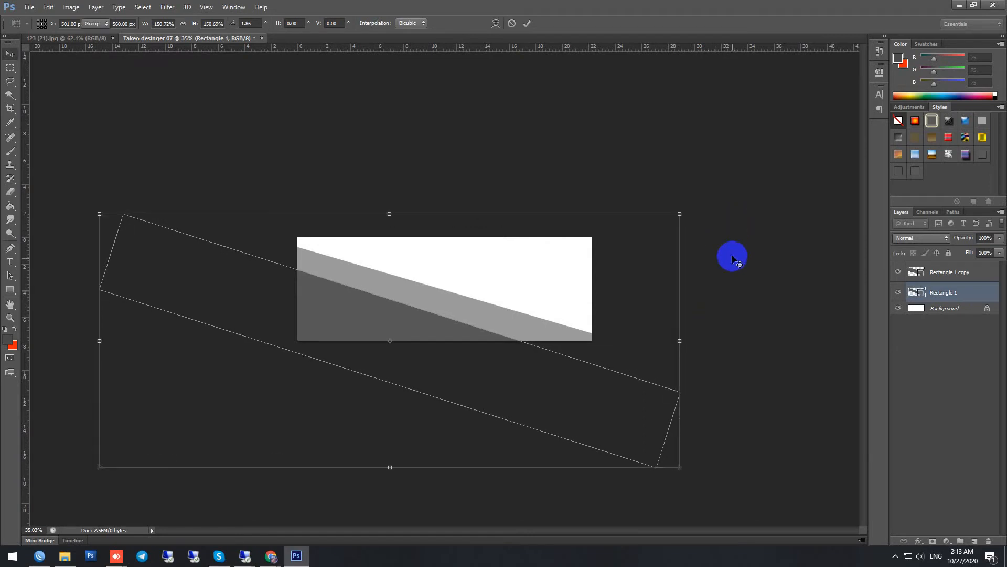
{"action": "left_click", "coordinate": [759, 309]}
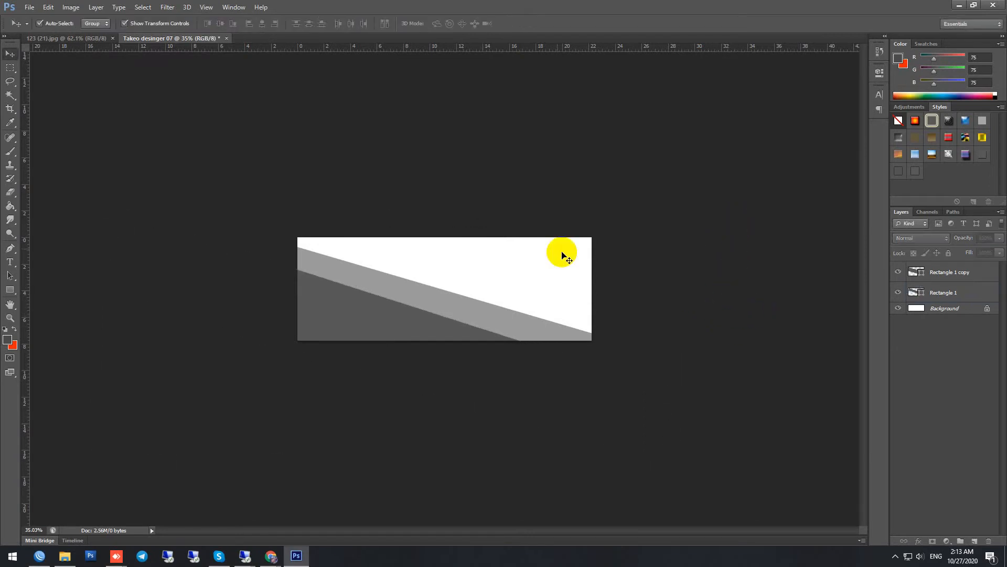
Step: Draw a rectangle shape about 1892 by 820 px over the canvas's lower part, past its right and bottom edges, and fill it with vivid purple
{"action": "left_click", "coordinate": [10, 289]}
{"action": "left_click_drag", "start_coordinate": [649, 285], "coordinate": [300, 435]}
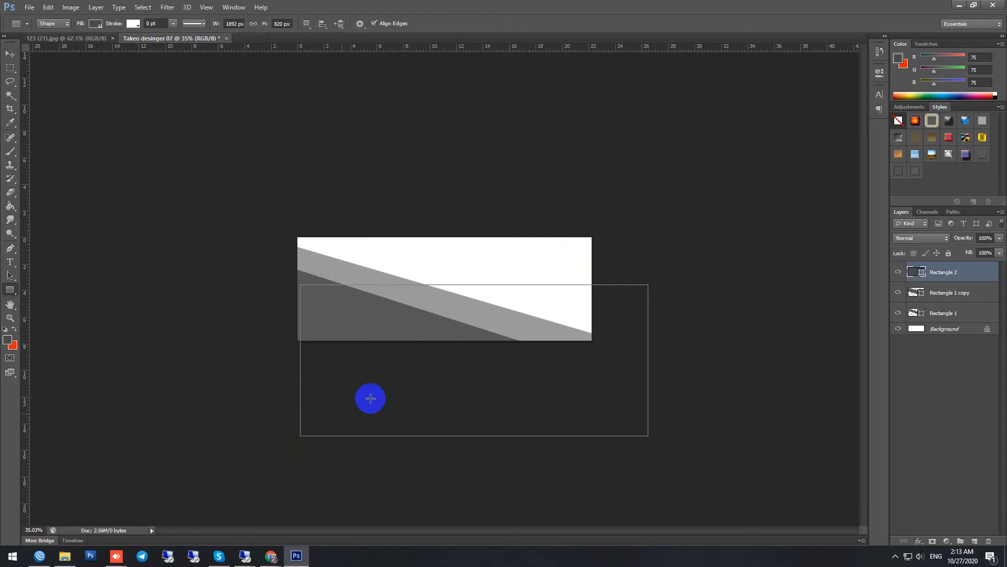
{"action": "double_click", "coordinate": [921, 274]}
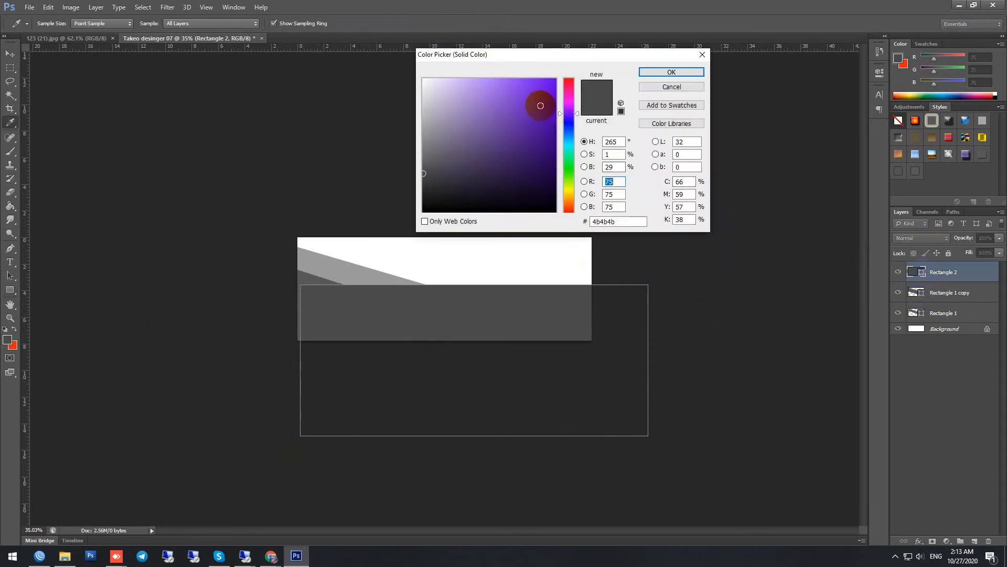
{"action": "left_click", "coordinate": [554, 86]}
{"action": "left_click_drag", "start_coordinate": [554, 86], "coordinate": [518, 96]}
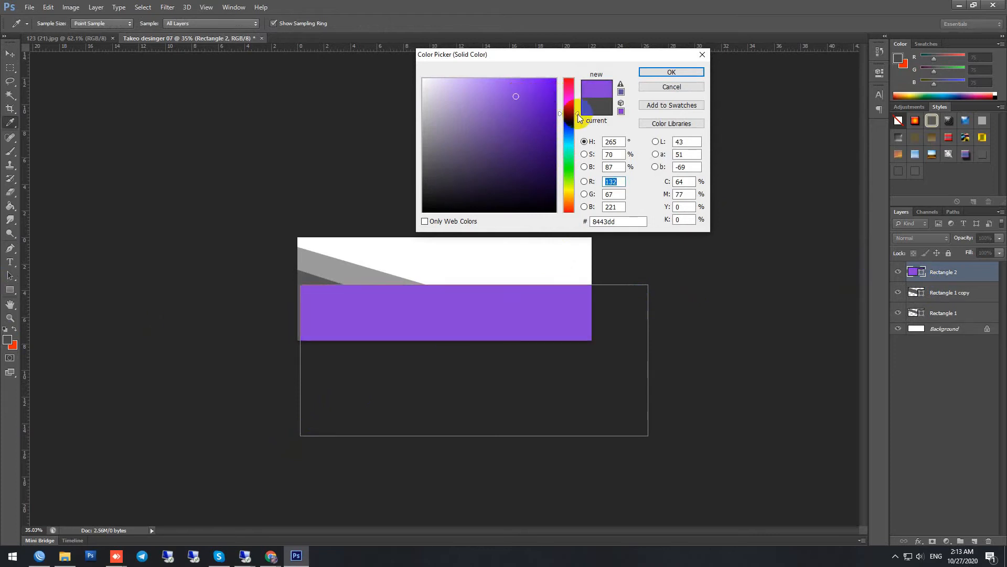
{"action": "left_click_drag", "start_coordinate": [539, 92], "coordinate": [551, 94]}
{"action": "left_click", "coordinate": [674, 72]}
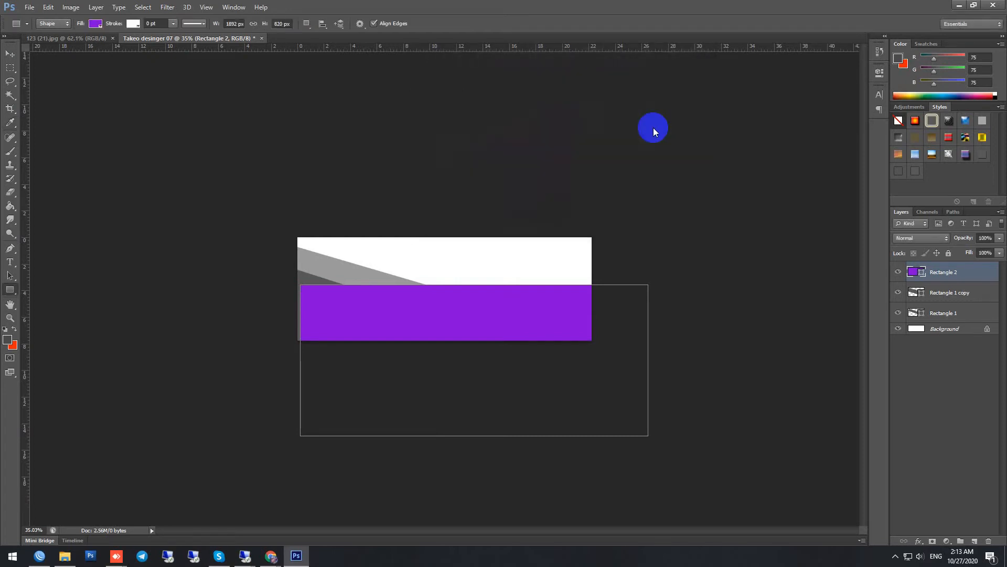
Step: Rotate the purple rectangle about 29° counterclockwise and move it right and slightly down so it covers the canvas's lower-right corner
{"action": "left_click", "coordinate": [10, 54]}
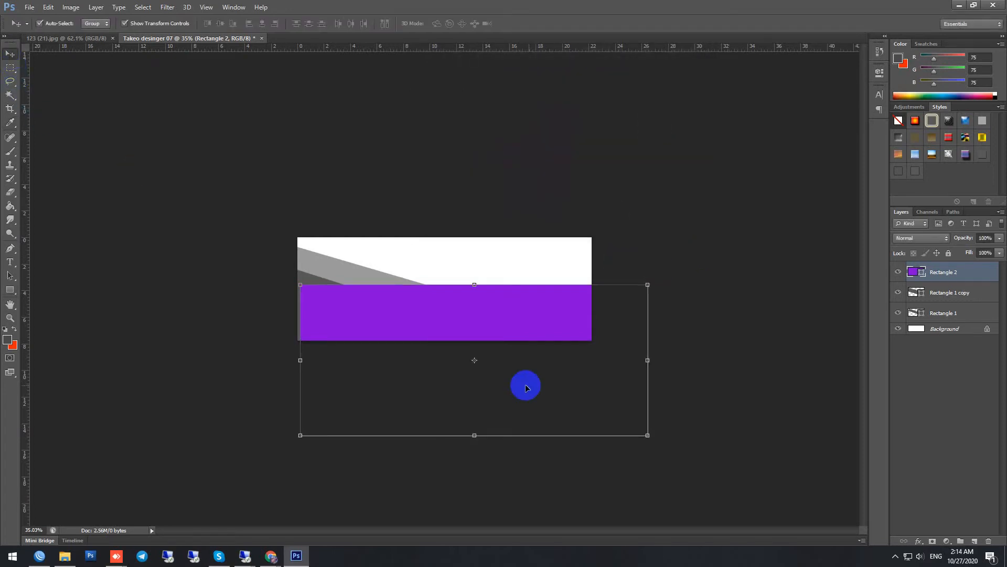
{"action": "left_click_drag", "start_coordinate": [700, 443], "coordinate": [722, 345]}
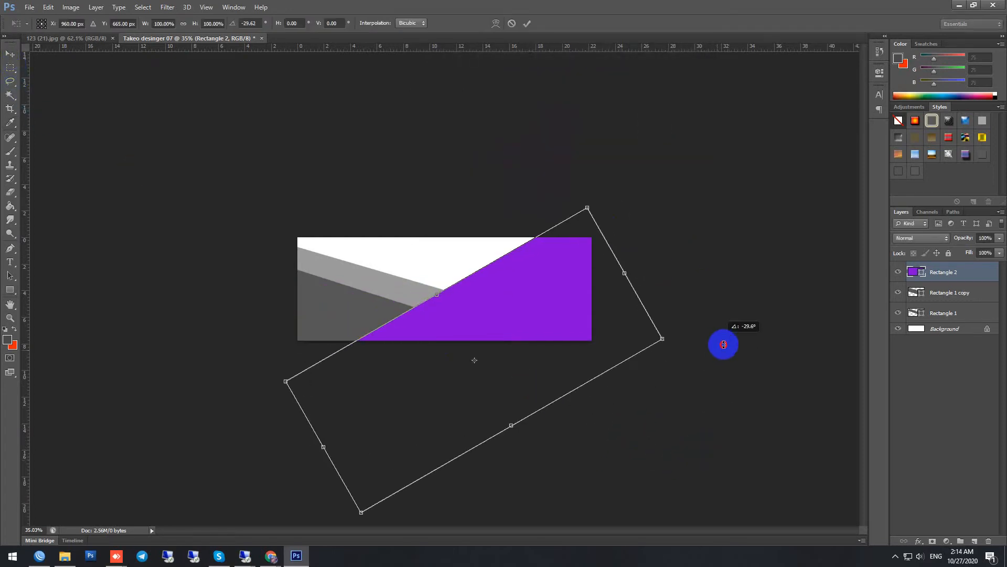
{"action": "left_click_drag", "start_coordinate": [533, 322], "coordinate": [582, 334]}
{"action": "key", "text": "Return"}
Step: Set the purple rectangle's layer opacity to 70%
{"action": "left_click", "coordinate": [999, 238]}
{"action": "left_click_drag", "start_coordinate": [982, 250], "coordinate": [983, 251]}
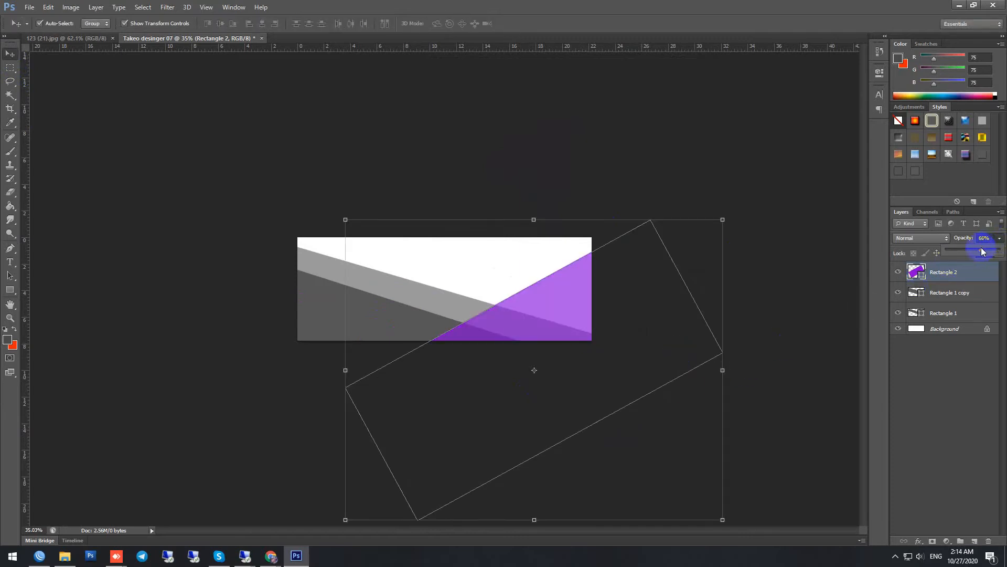
{"action": "left_click", "coordinate": [983, 239]}
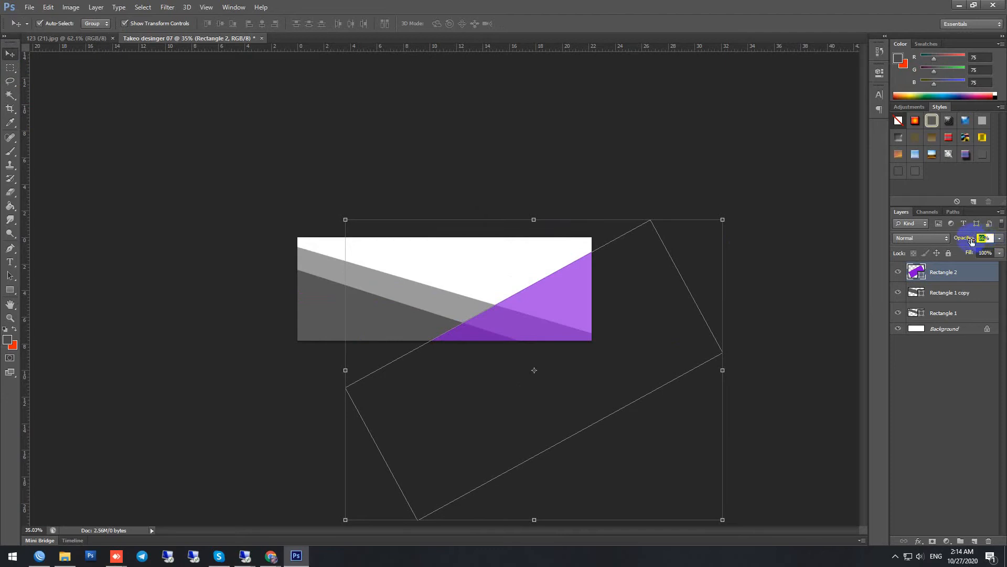
{"action": "type", "text": "70"}
{"action": "key", "text": "Return"}
{"action": "left_click", "coordinate": [562, 315]}
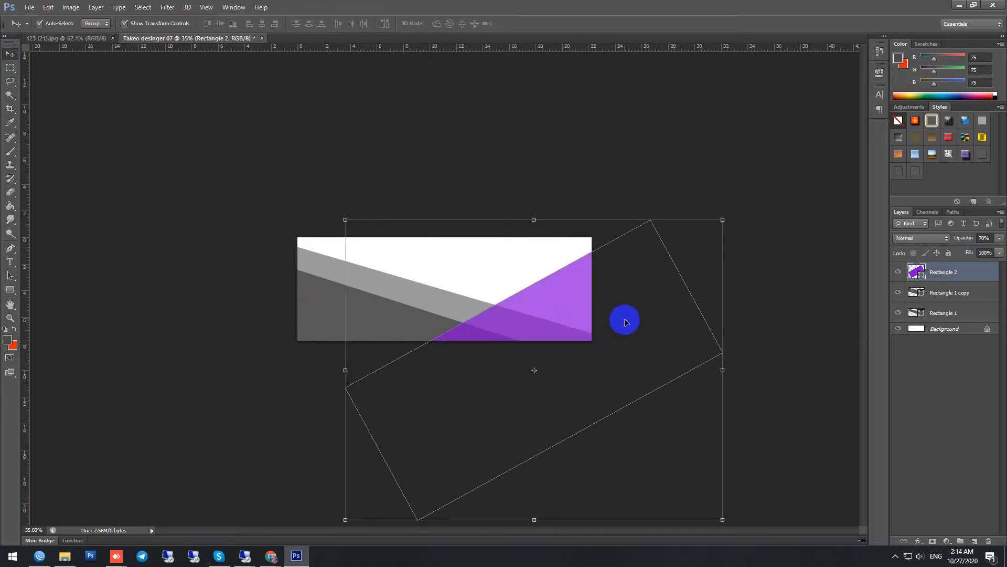
Step: Rotate the purple rectangle about 4° clockwise and shift it about 100 px right and slightly down
{"action": "left_click_drag", "start_coordinate": [579, 321], "coordinate": [574, 312]}
{"action": "key", "text": "ctrl+t"}
{"action": "left_click_drag", "start_coordinate": [797, 218], "coordinate": [805, 231]}
{"action": "left_click_drag", "start_coordinate": [593, 297], "coordinate": [577, 322]}
{"action": "key", "text": "Return"}
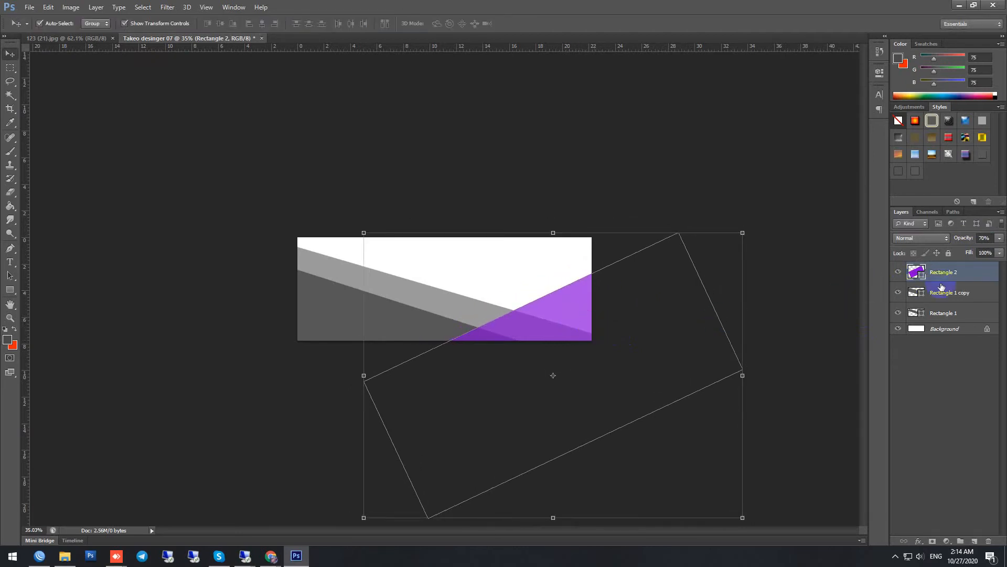
Step: Duplicate the semi-transparent purple rectangle's layer in place
{"action": "right_click", "coordinate": [964, 276]}
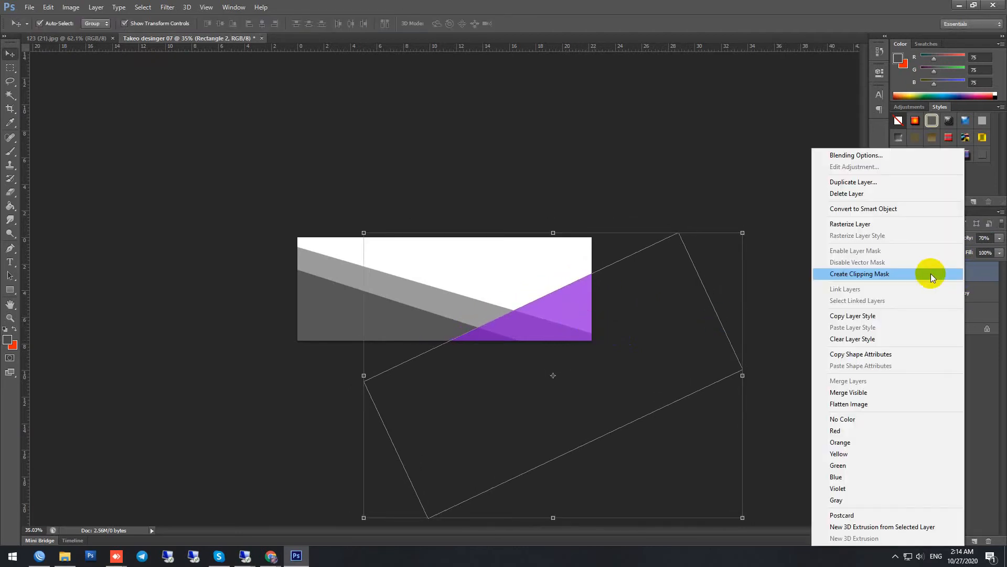
{"action": "left_click", "coordinate": [873, 181]}
{"action": "left_click", "coordinate": [591, 172]}
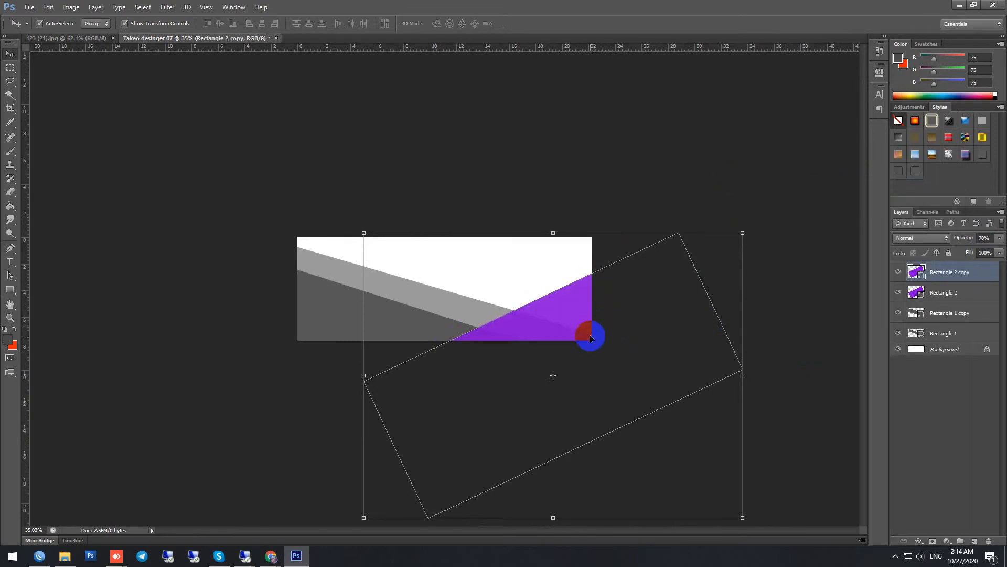
{"action": "left_click_drag", "start_coordinate": [590, 361], "coordinate": [585, 349]}
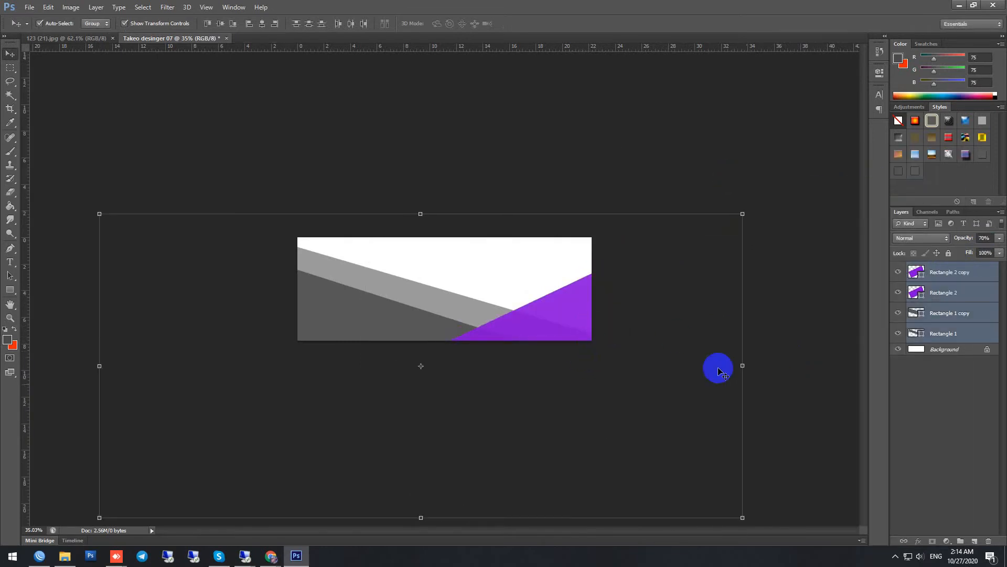
Step: Move the original purple rectangle, Rectangle 2, about 75 px up and 25 px left so a lighter band shows above its copy
{"action": "left_click", "coordinate": [941, 279]}
{"action": "left_click", "coordinate": [944, 292]}
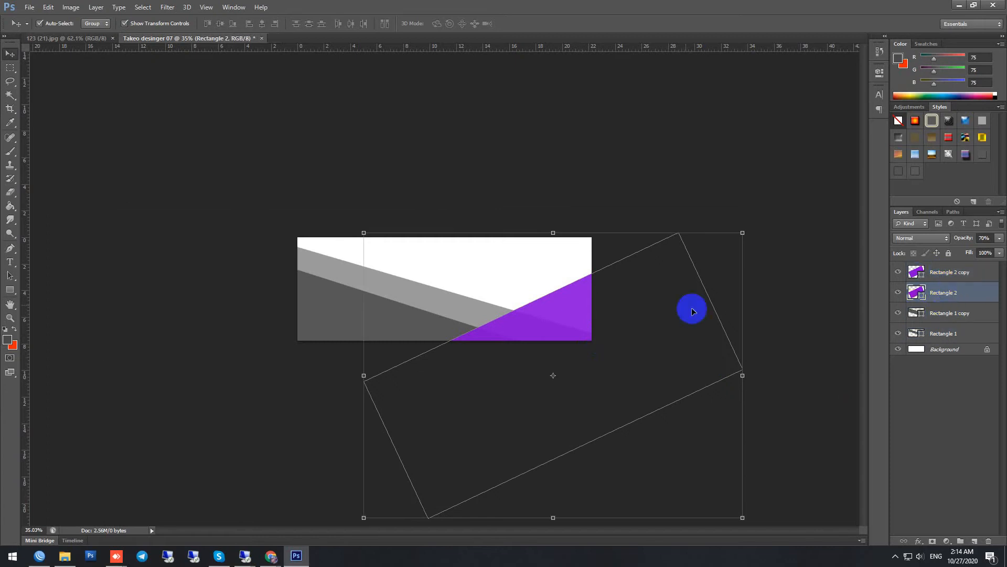
{"action": "left_click", "coordinate": [660, 236]}
{"action": "left_click_drag", "start_coordinate": [637, 358], "coordinate": [627, 353]}
{"action": "key", "text": "Up"}
{"action": "key", "text": "Up"}
{"action": "key", "text": "Up"}
{"action": "key", "text": "Up"}
{"action": "key", "text": "Up"}
{"action": "key", "text": "Up"}
{"action": "key", "text": "Up"}
{"action": "key", "text": "Up"}
{"action": "key", "text": "Up"}
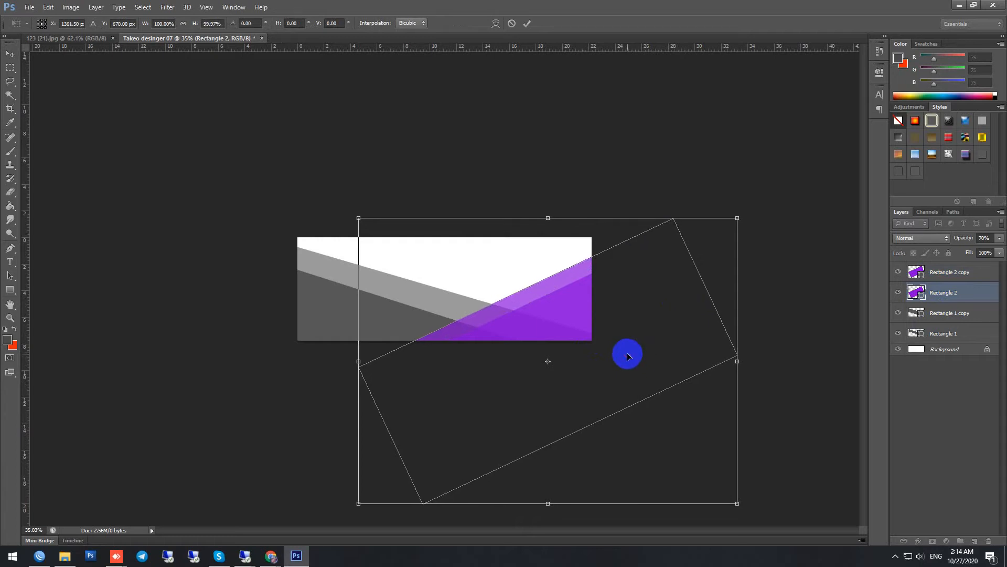
{"action": "key", "text": "Return"}
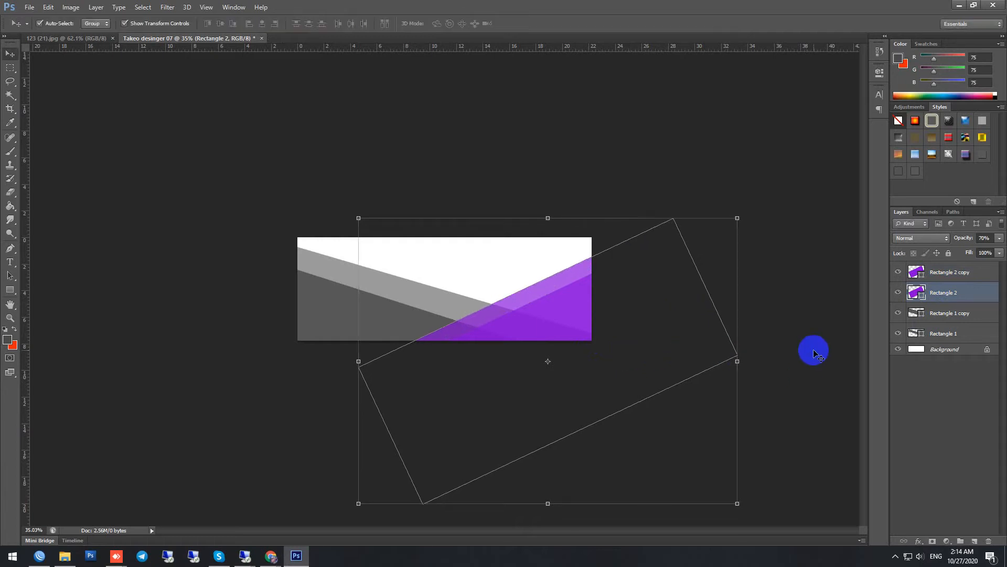
Step: Lower the layer opacity of Rectangle 2 so its purple band looks paler than the copy
{"action": "left_click", "coordinate": [998, 239]}
{"action": "left_click", "coordinate": [985, 237]}
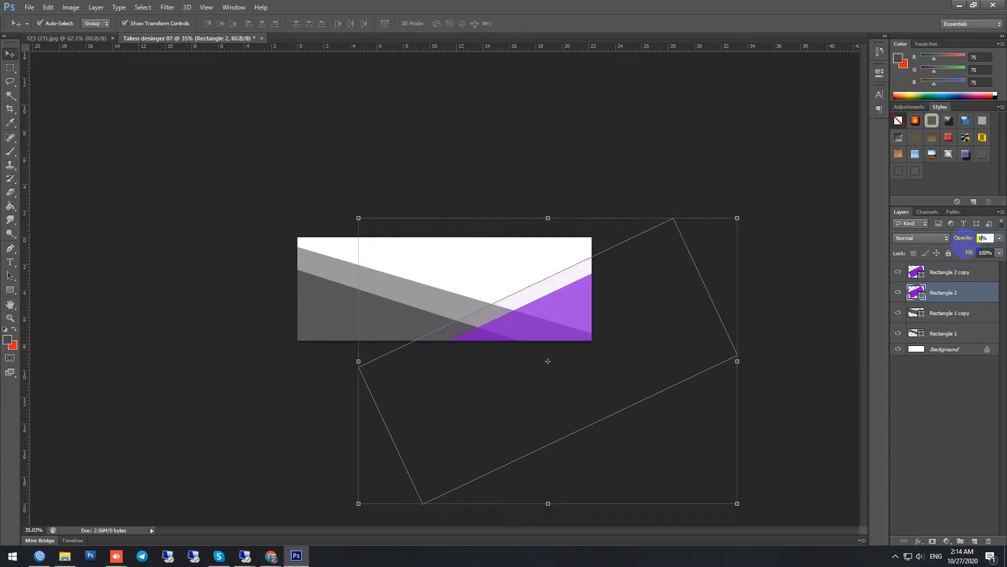
{"action": "left_click", "coordinate": [793, 224]}
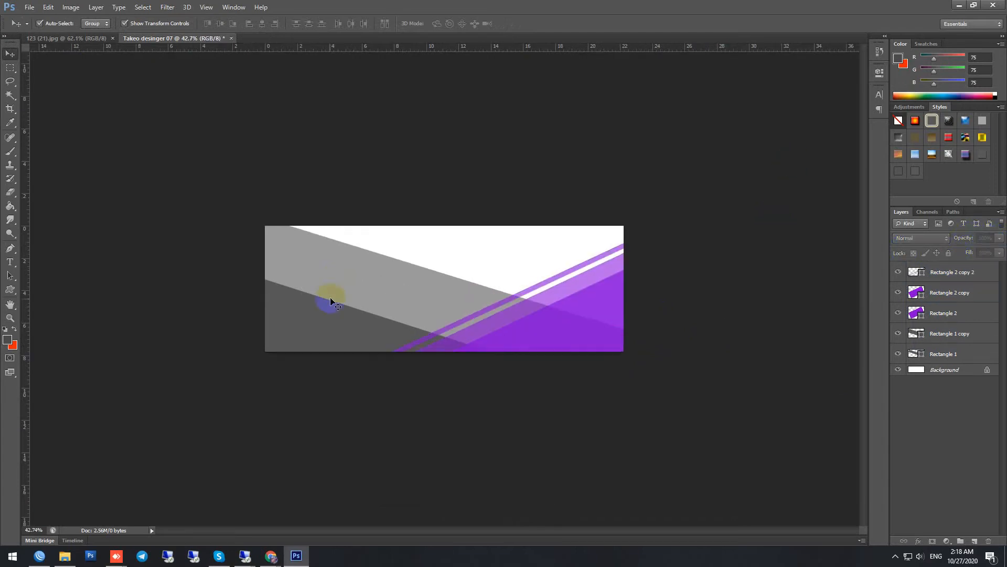
Step: Fine-tune the position of the semi-transparent grey rectangle copy, nudging it slightly up and left
{"action": "left_click", "coordinate": [331, 316]}
{"action": "key", "text": "Up"}
{"action": "key", "text": "Up"}
{"action": "key", "text": "Up"}
{"action": "key", "text": "Up"}
{"action": "key", "text": "Up"}
{"action": "key", "text": "Up"}
{"action": "key", "text": "Up"}
{"action": "key", "text": "Up"}
{"action": "key", "text": "Up"}
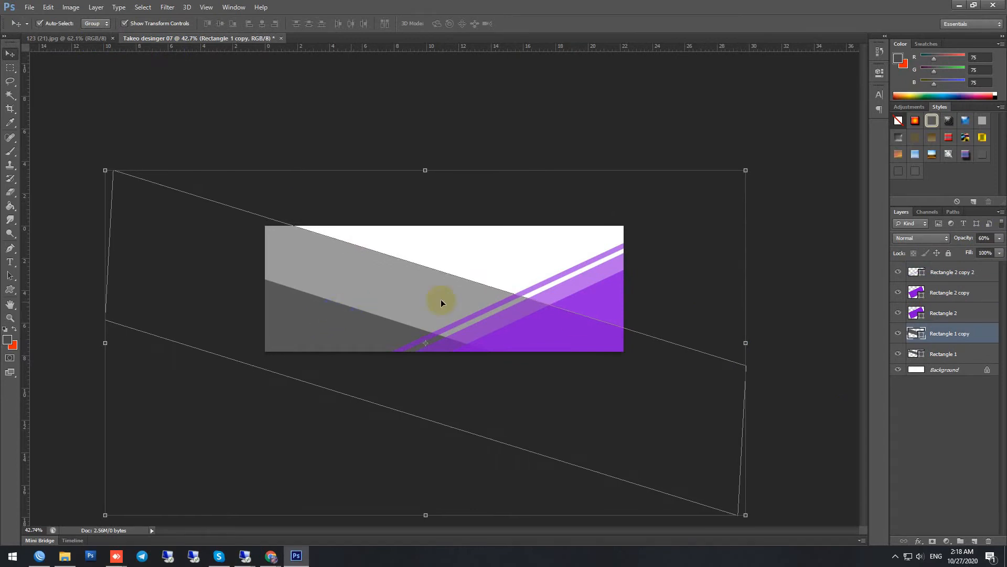
{"action": "key", "text": "Down"}
{"action": "key", "text": "Down"}
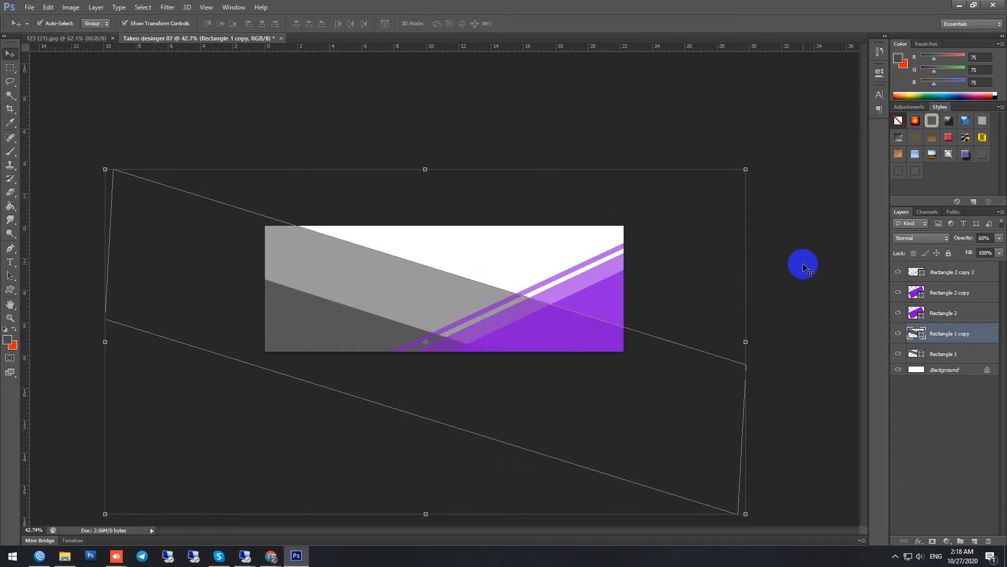
{"action": "left_click", "coordinate": [953, 347]}
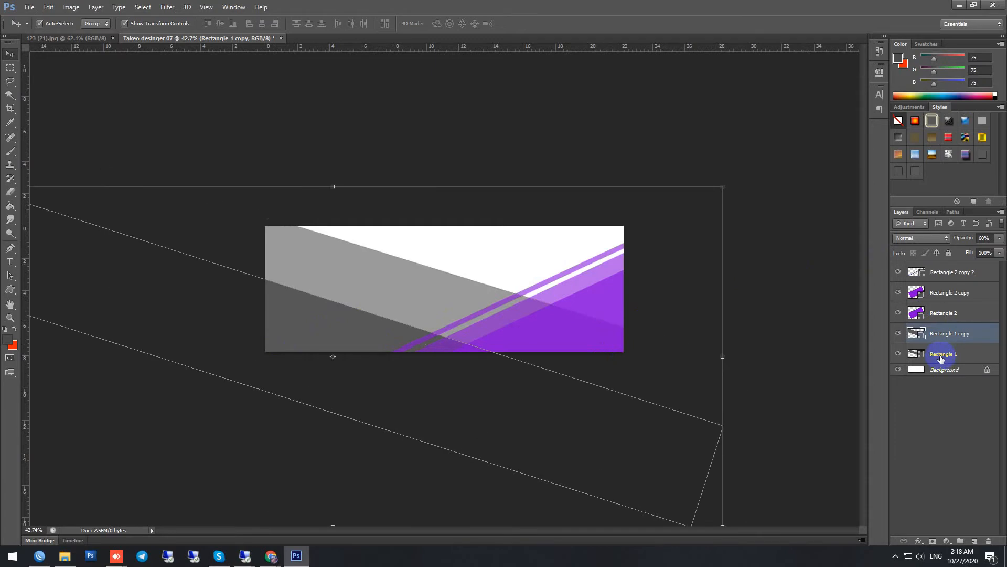
{"action": "left_click_drag", "start_coordinate": [370, 339], "coordinate": [371, 328]}
{"action": "mouse_move", "coordinate": [391, 268]}
{"action": "left_mouse_down"}
{"action": "mouse_move", "coordinate": [374, 286]}
{"action": "mouse_move", "coordinate": [378, 279]}
{"action": "left_mouse_up"}
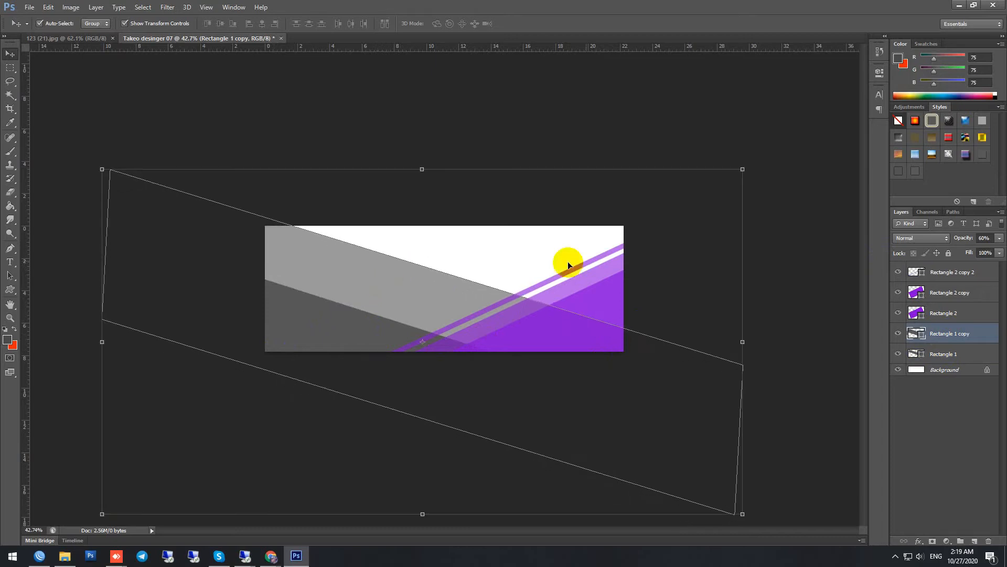
{"action": "left_click", "coordinate": [828, 235]}
Step: Move the dark grey Rectangle 1 330 px right and 22 px up, narrowing the light grey band above it
{"action": "left_click", "coordinate": [935, 353]}
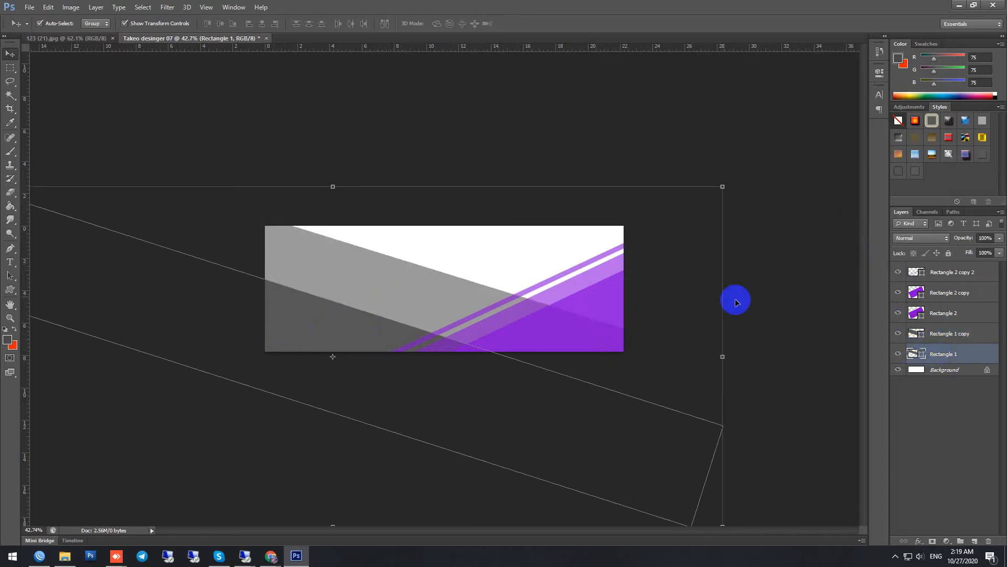
{"action": "left_click", "coordinate": [722, 186]}
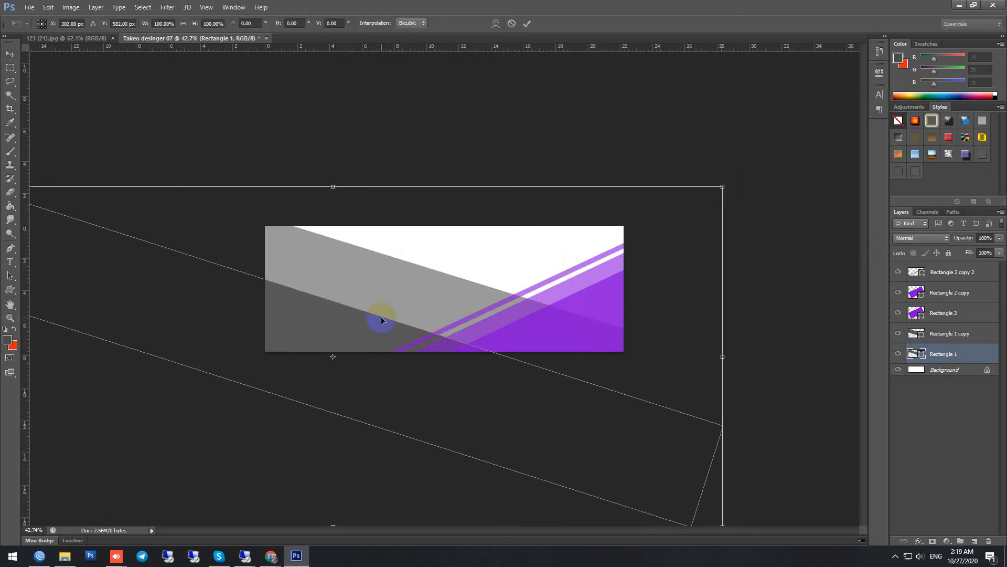
{"action": "left_click_drag", "start_coordinate": [364, 329], "coordinate": [436, 325]}
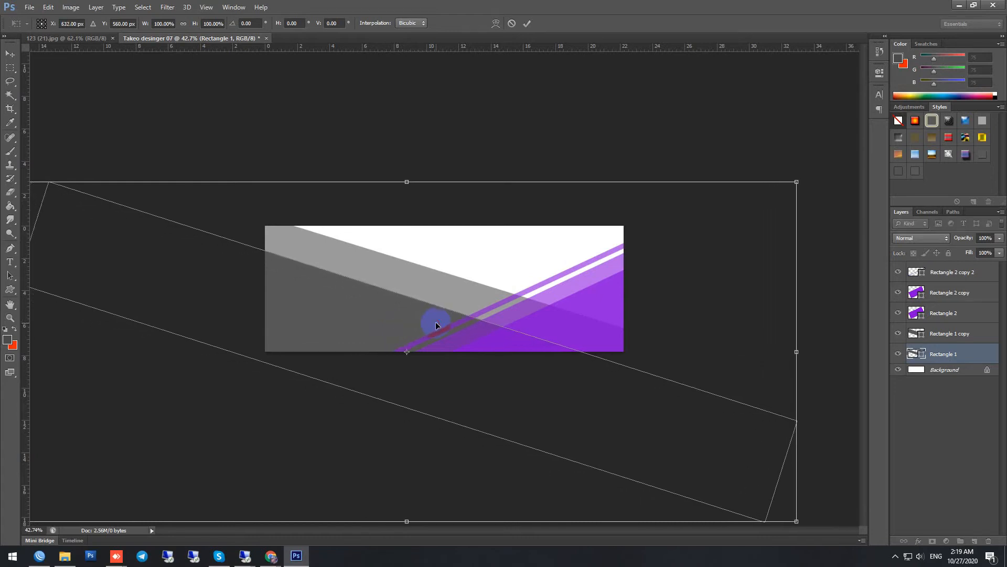
{"action": "key", "text": "Return"}
{"action": "left_click", "coordinate": [744, 108]}
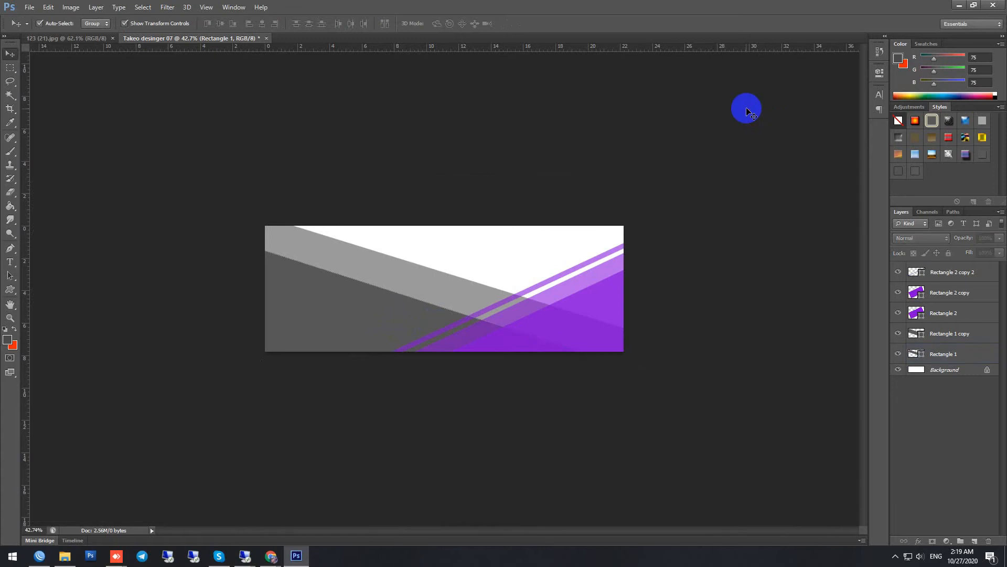
Step: Reduce the fill of the purple Rectangle 2 copy layer to about 89%
{"action": "left_click", "coordinate": [590, 322]}
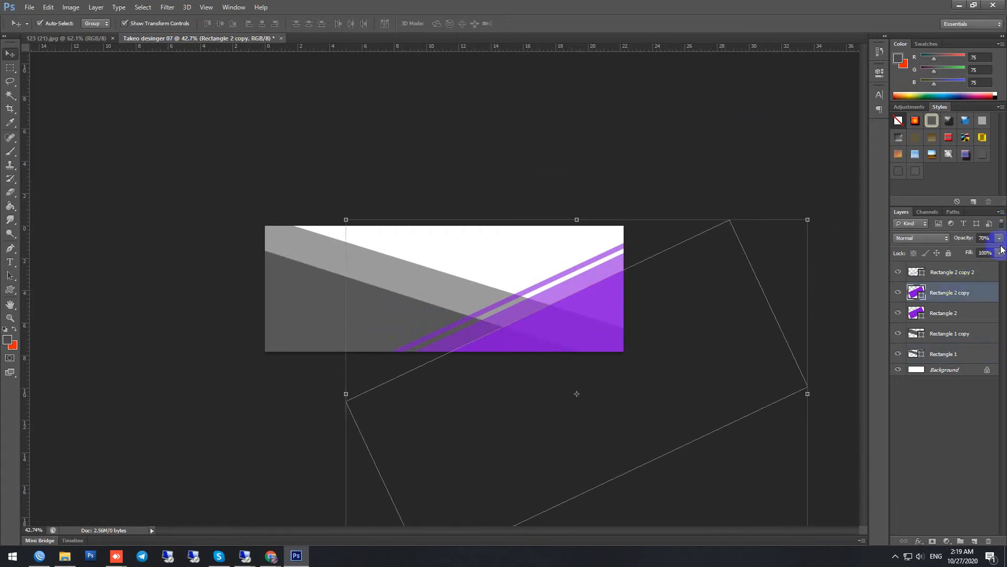
{"action": "left_click_drag", "start_coordinate": [988, 266], "coordinate": [989, 268]}
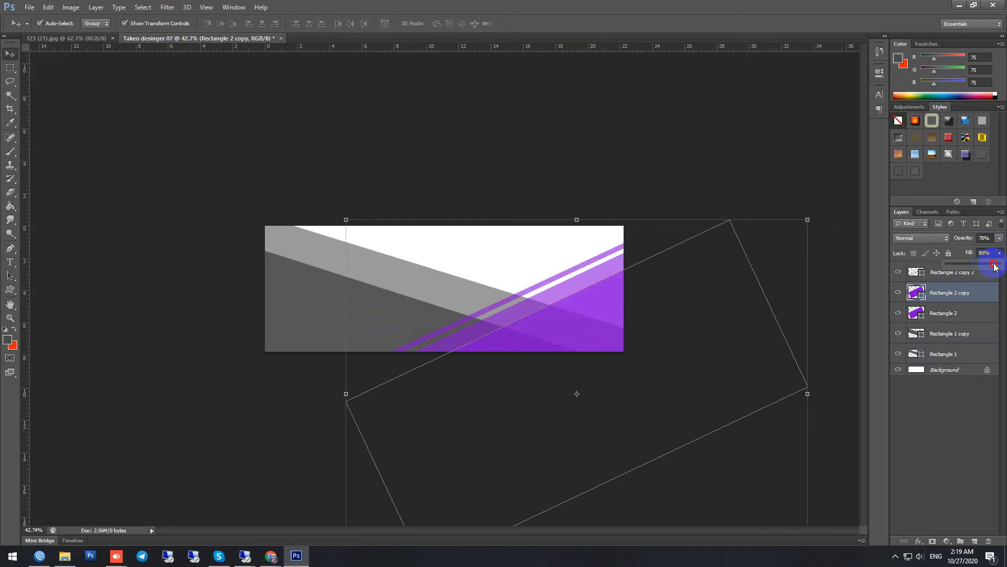
{"action": "left_click", "coordinate": [747, 153]}
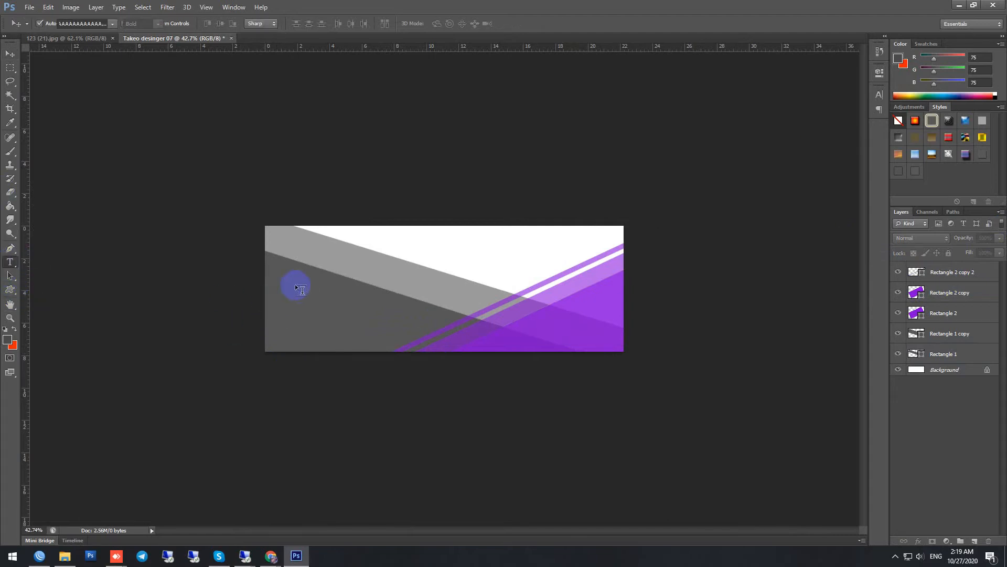
Step: Add the title "Business banner" in white (ffffff) near the left edge of the dark grey area
{"action": "scroll", "coordinate": [295, 284], "scroll_direction": "up", "scroll_amount": 1}
{"action": "left_click", "coordinate": [242, 274]}
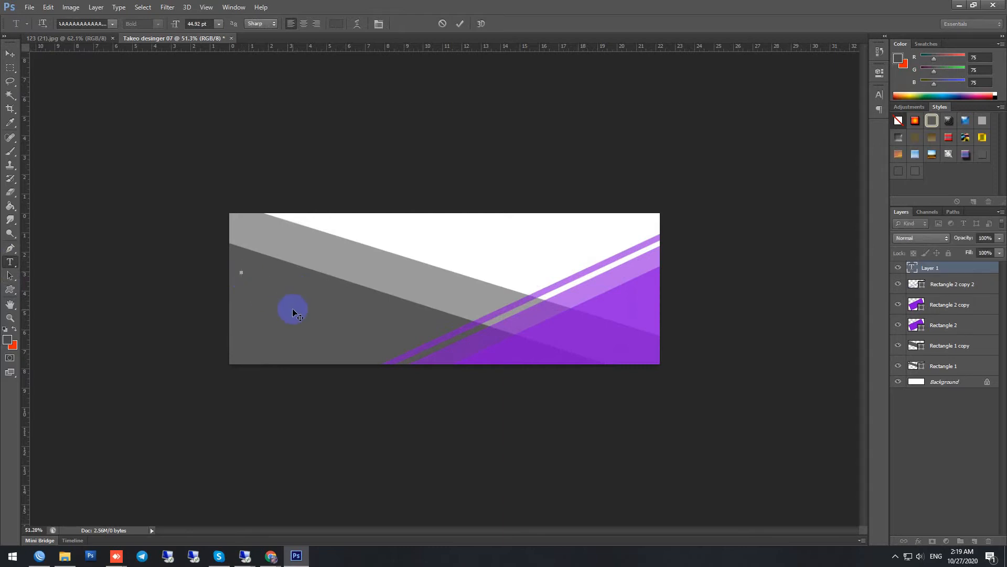
{"action": "left_click", "coordinate": [336, 24]}
{"action": "left_click", "coordinate": [475, 113]}
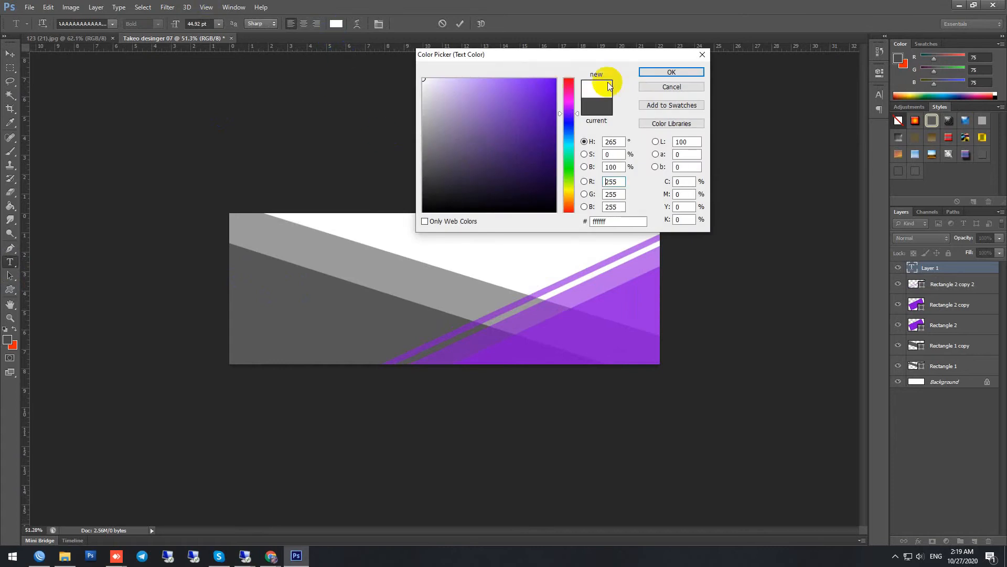
{"action": "left_click", "coordinate": [673, 70]}
{"action": "type", "text": "Business banner"}
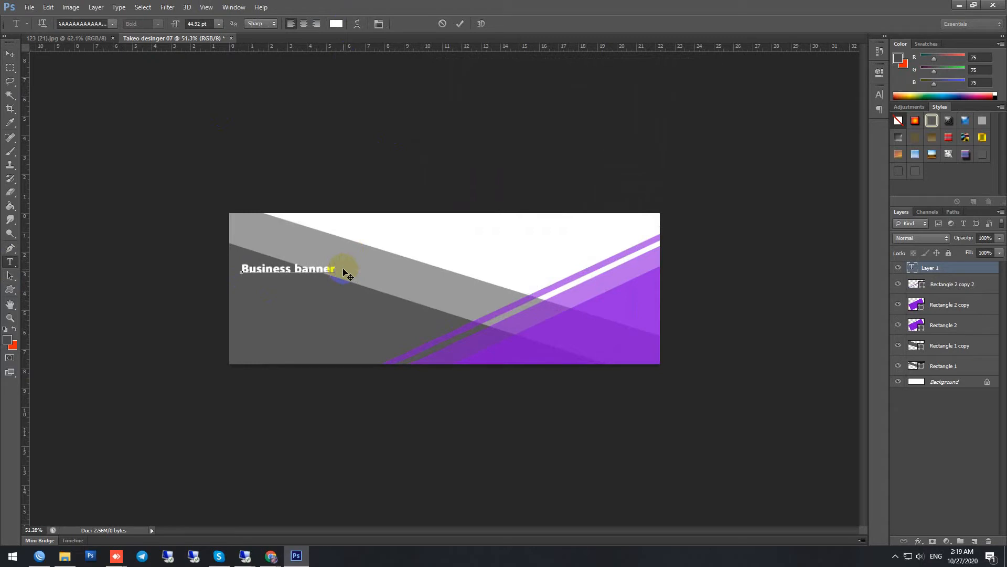
{"action": "left_click", "coordinate": [460, 23]}
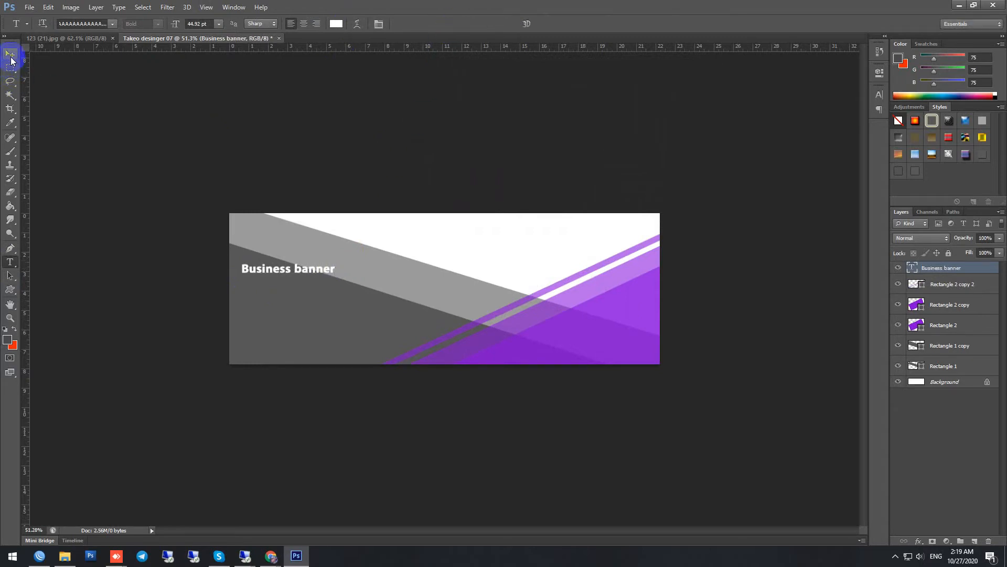
Step: Move the "Business banner" title straight down about 55 px, fully onto the dark grey shape
{"action": "left_click", "coordinate": [10, 54]}
{"action": "scroll", "coordinate": [247, 249], "scroll_direction": "up", "scroll_amount": 5}
{"action": "left_click_drag", "start_coordinate": [207, 256], "coordinate": [205, 282]}
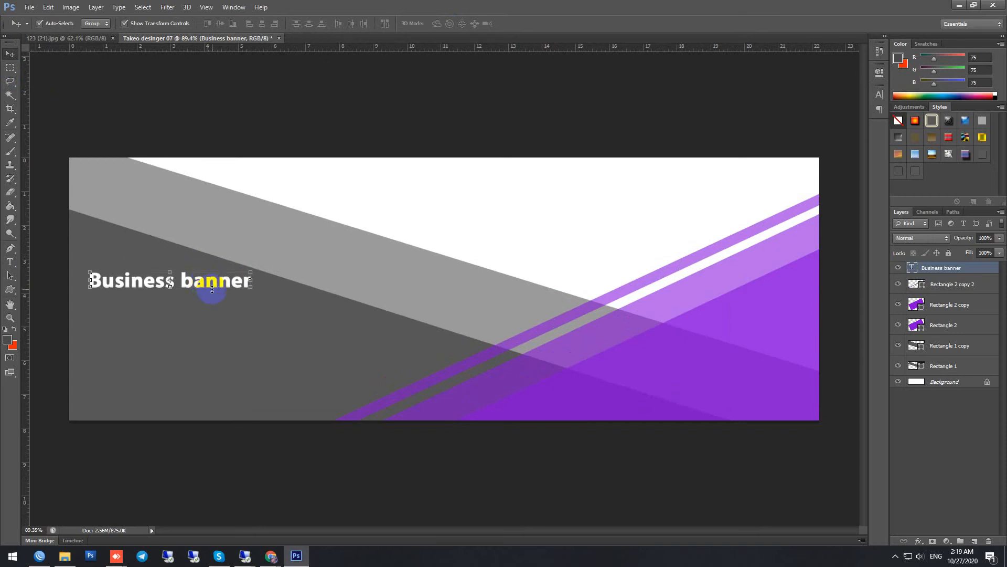
{"action": "scroll", "coordinate": [212, 290], "scroll_direction": "down", "scroll_amount": 3}
{"action": "scroll", "coordinate": [322, 327], "scroll_direction": "up", "scroll_amount": 1}
{"action": "scroll", "coordinate": [288, 304], "scroll_direction": "down", "scroll_amount": 1}
{"action": "scroll", "coordinate": [246, 304], "scroll_direction": "up", "scroll_amount": 2}
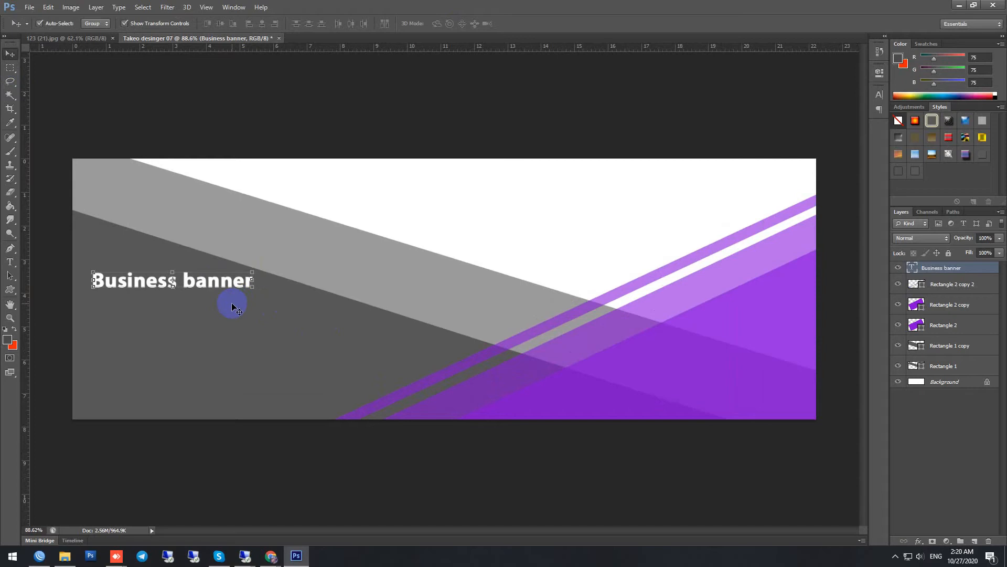
Step: Browse for a file to open in the IT_SD\1-Name card\Videos\Picture folder on the DATA 2 (I:) drive
{"action": "left_click", "coordinate": [29, 7]}
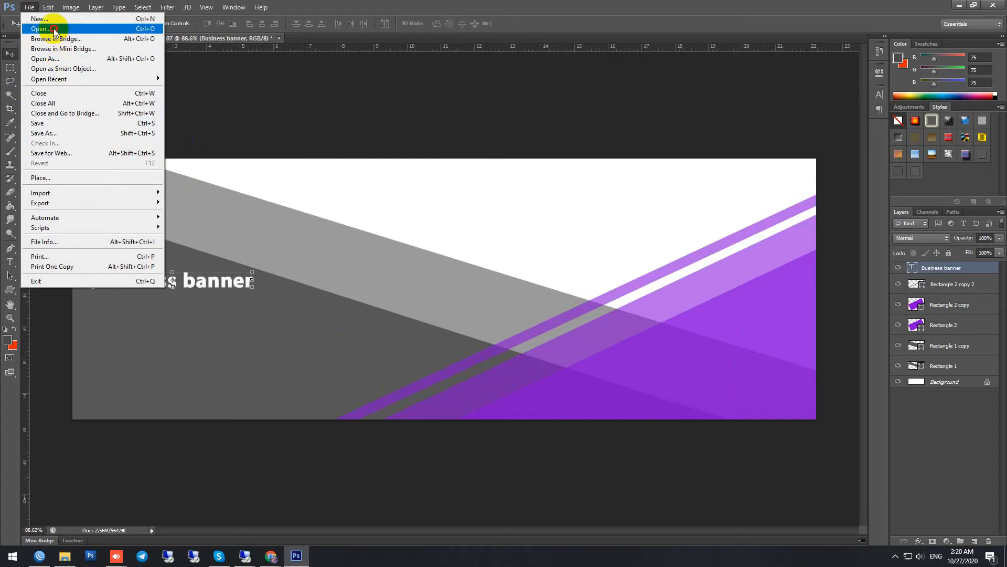
{"action": "left_click", "coordinate": [30, 8]}
{"action": "key", "text": "ctrl+o"}
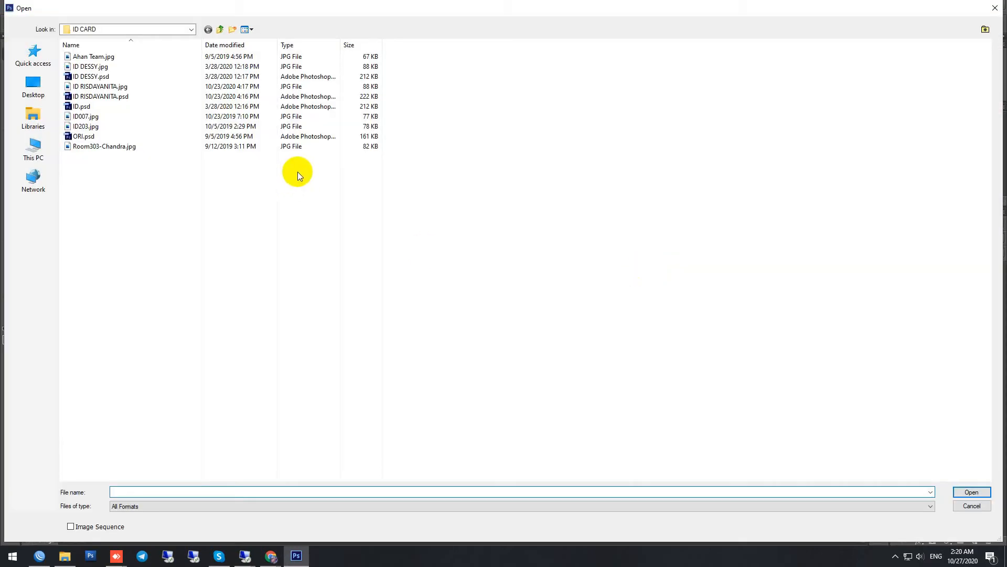
{"action": "left_click", "coordinate": [35, 152]}
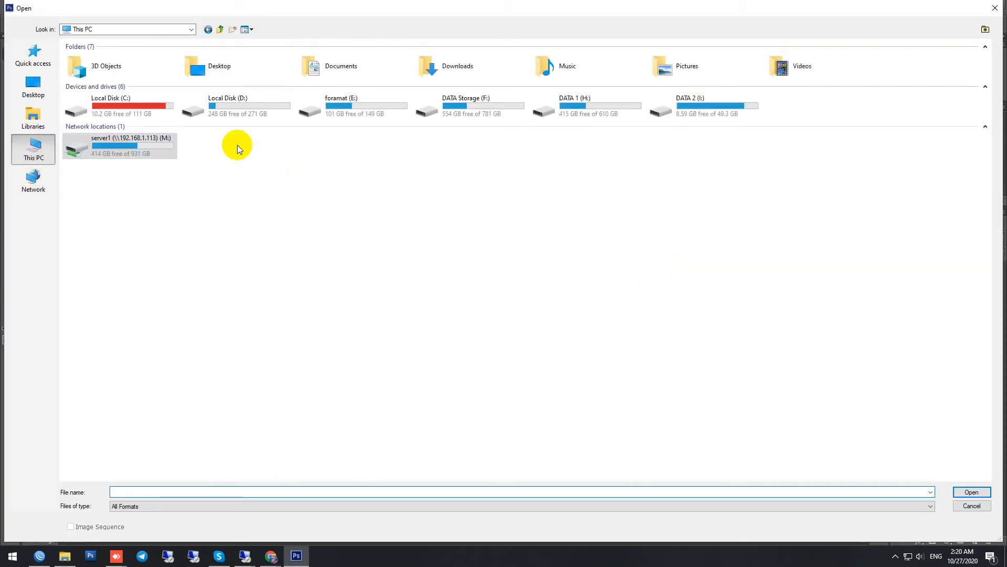
{"action": "double_click", "coordinate": [664, 108]}
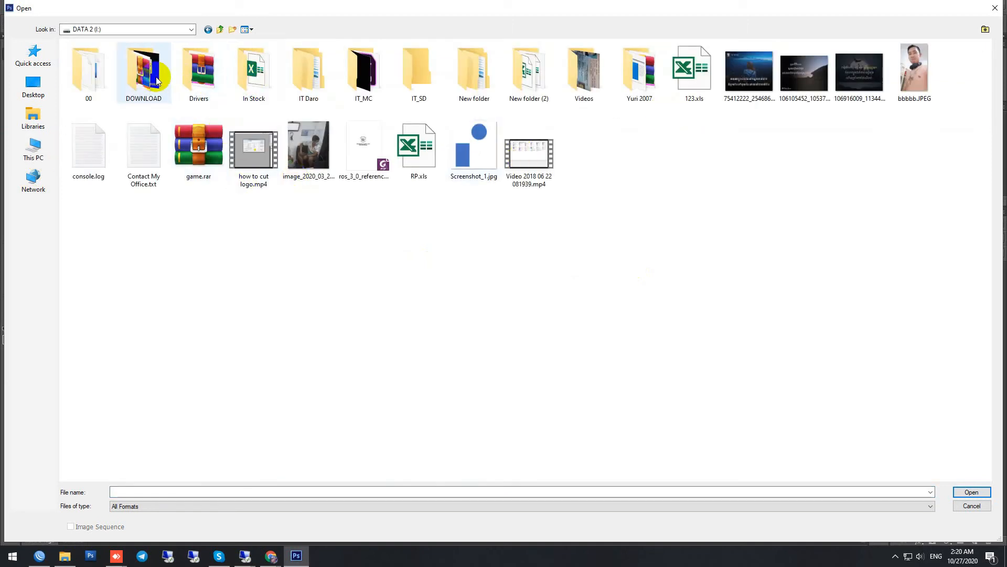
{"action": "double_click", "coordinate": [423, 75]}
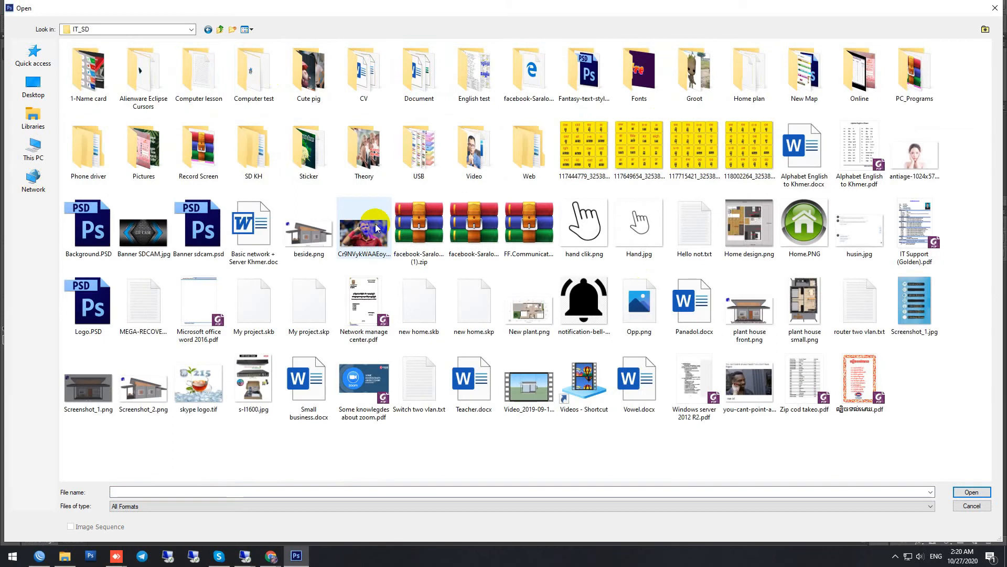
{"action": "double_click", "coordinate": [87, 79]}
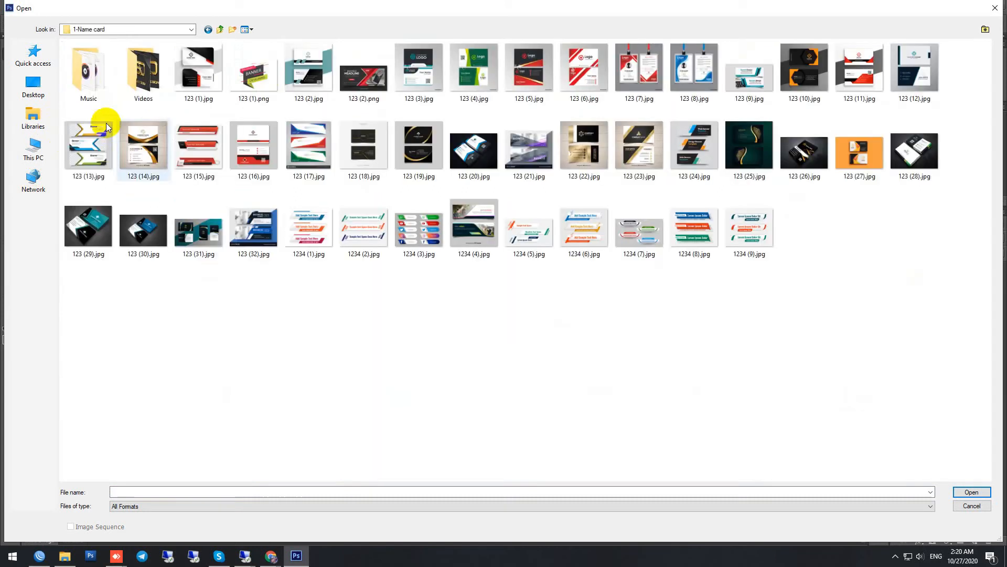
{"action": "double_click", "coordinate": [148, 80]}
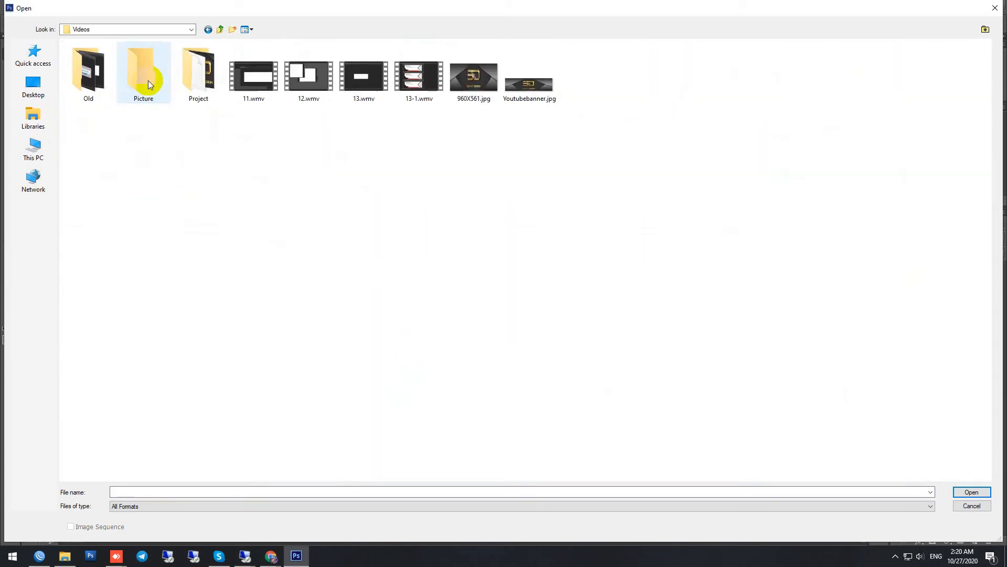
{"action": "double_click", "coordinate": [143, 74]}
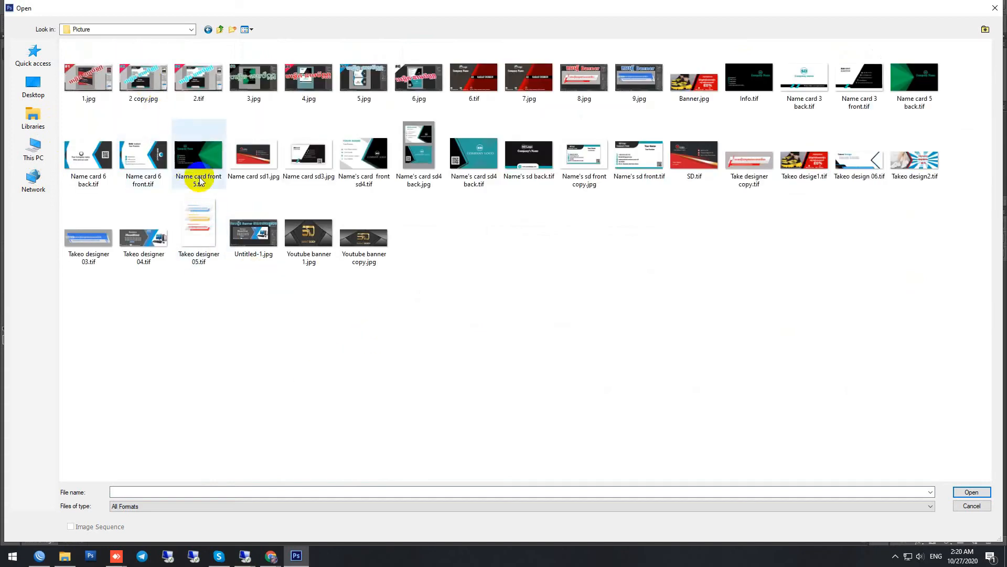
Step: Open Info.tif from the Picture folder, accept the text engine notice and deselect its Shape group
{"action": "left_click", "coordinate": [494, 166]}
{"action": "key", "text": "i"}
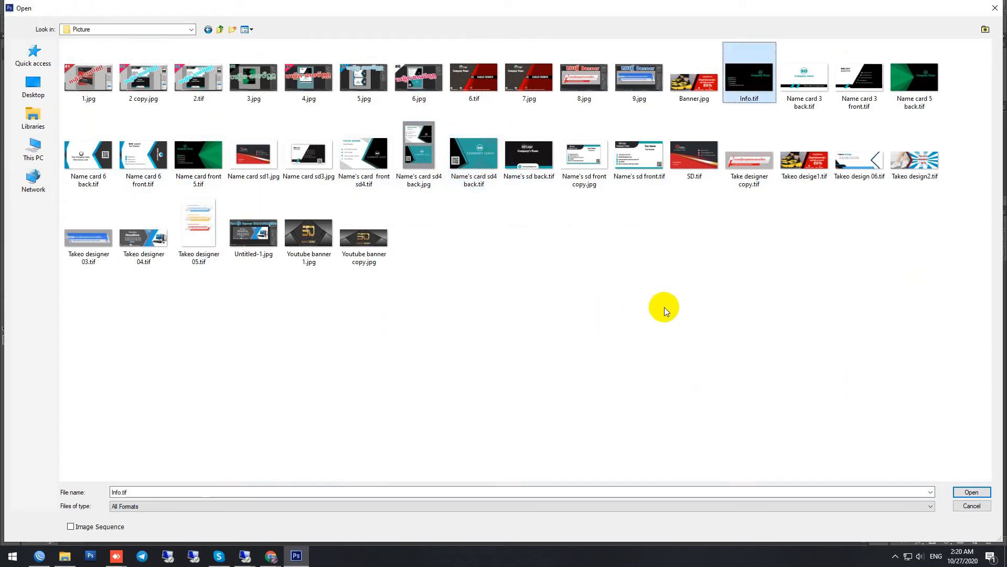
{"action": "left_click", "coordinate": [981, 494]}
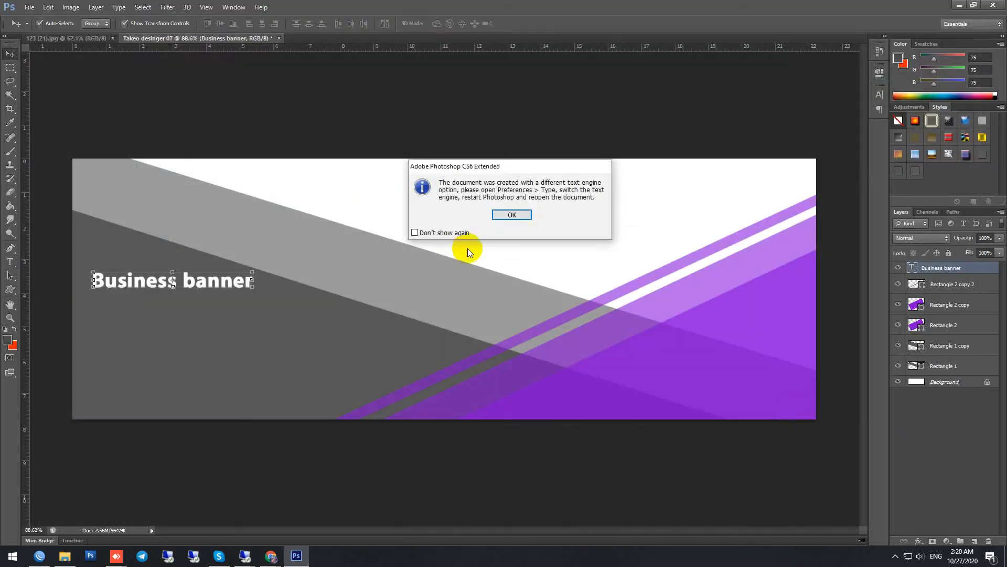
{"action": "left_click", "coordinate": [512, 215]}
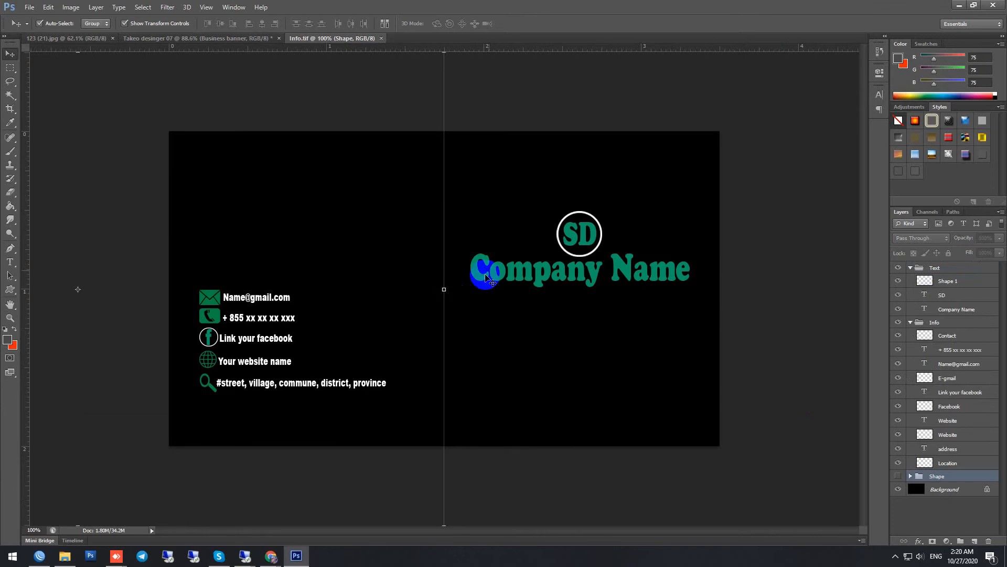
{"action": "left_click", "coordinate": [776, 295]}
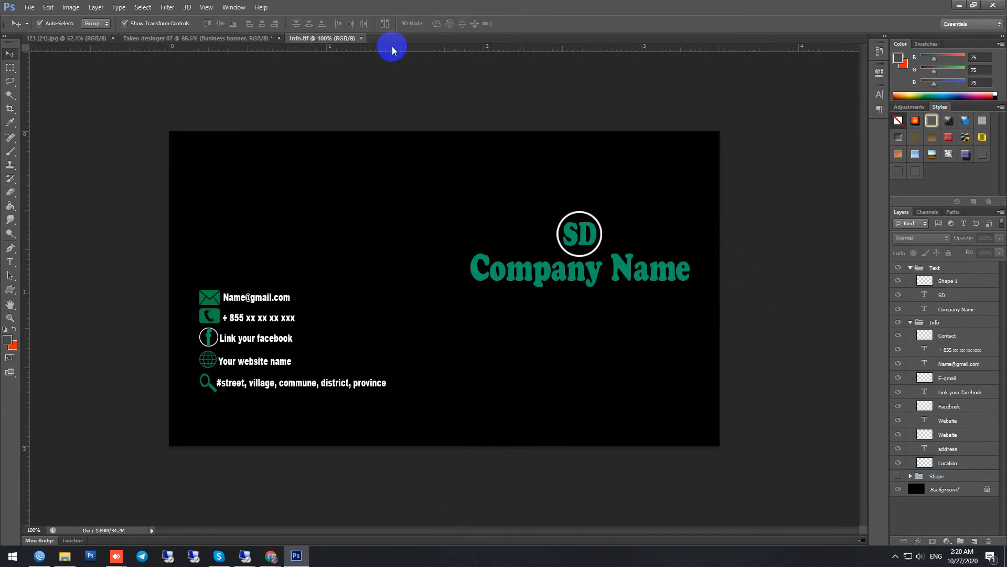
Step: Copy the Info contact details group from Info.tif onto the banner below the title, and minimise the Info.tif window
{"action": "left_click_drag", "start_coordinate": [337, 39], "coordinate": [383, 128]}
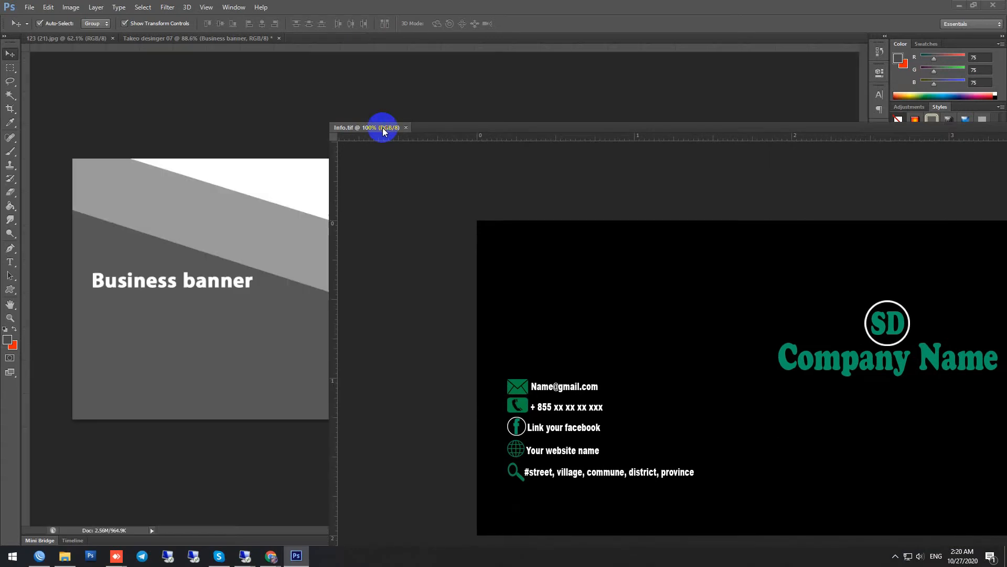
{"action": "scroll", "coordinate": [385, 403], "scroll_direction": "up", "scroll_amount": 2}
{"action": "scroll", "coordinate": [385, 404], "scroll_direction": "up", "scroll_amount": 2}
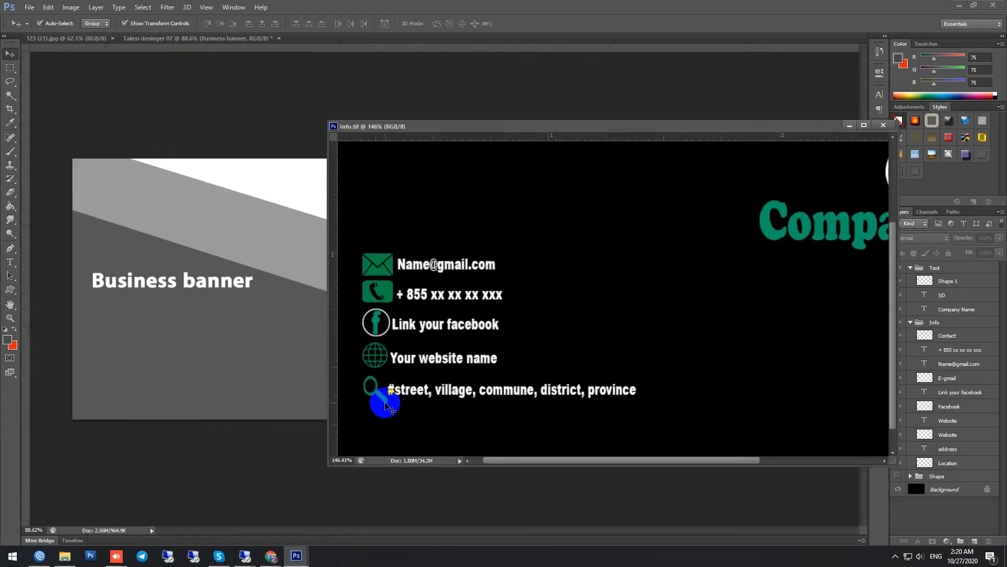
{"action": "left_click", "coordinate": [377, 358]}
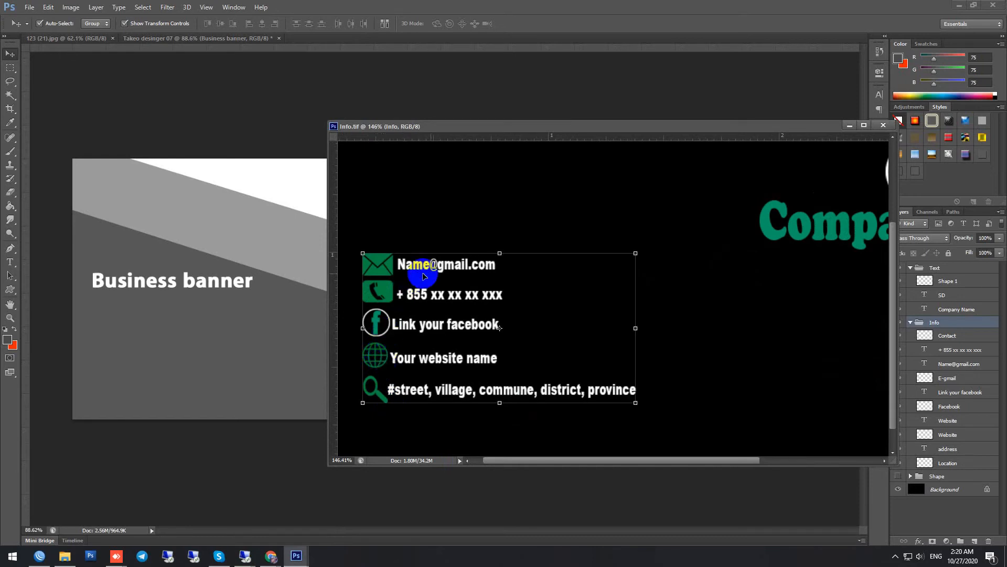
{"action": "left_click_drag", "start_coordinate": [927, 323], "coordinate": [193, 333]}
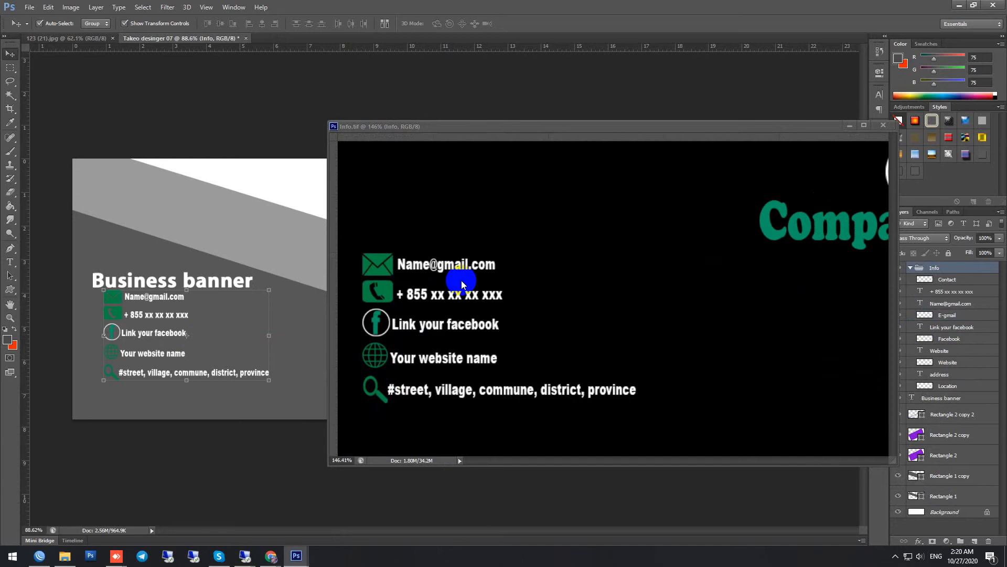
{"action": "left_click", "coordinate": [849, 125]}
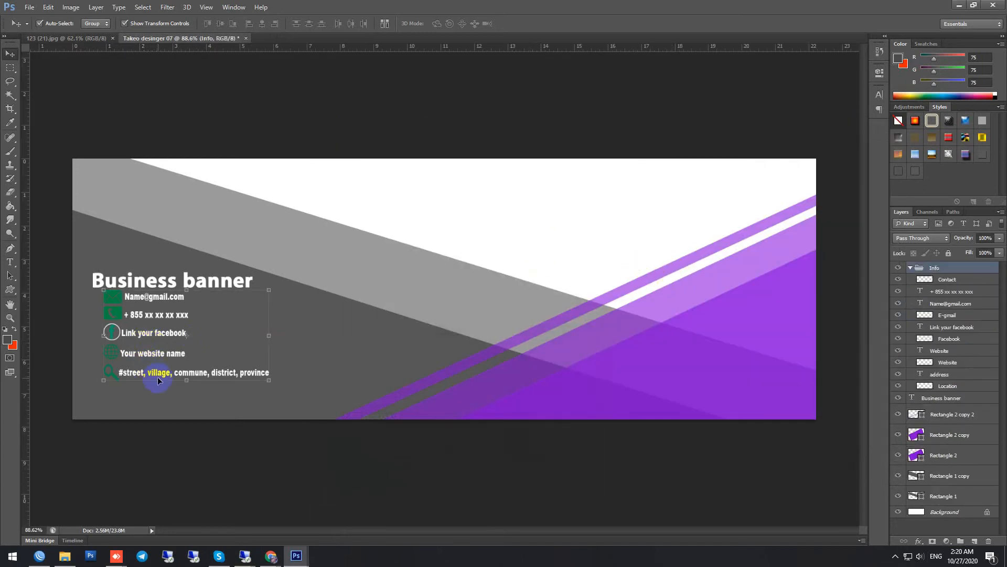
Step: Move the Info group down towards the banner's lower edge, leaving a gap below the title, and ungroup its layers
{"action": "left_click_drag", "start_coordinate": [158, 376], "coordinate": [164, 408]}
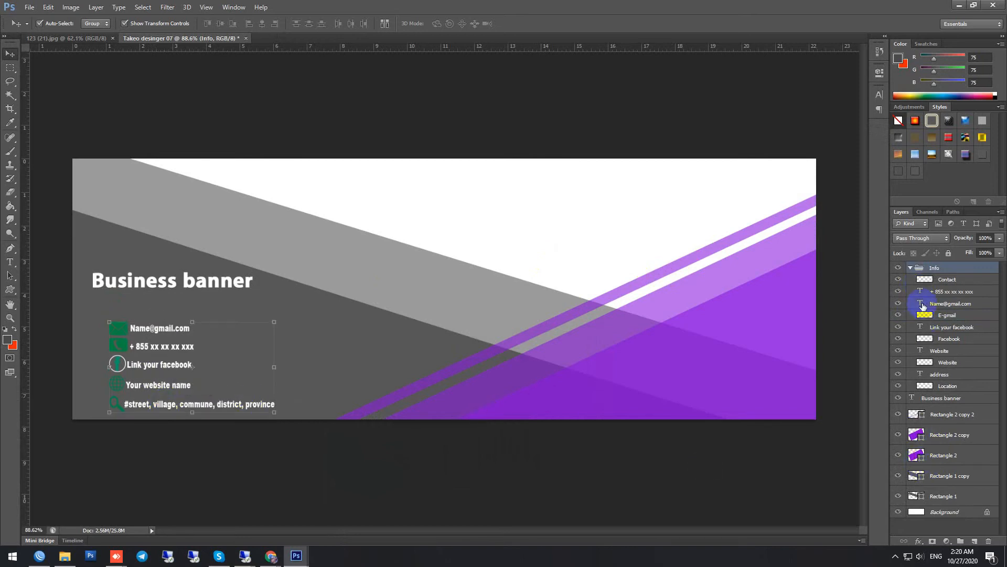
{"action": "right_click", "coordinate": [932, 272]}
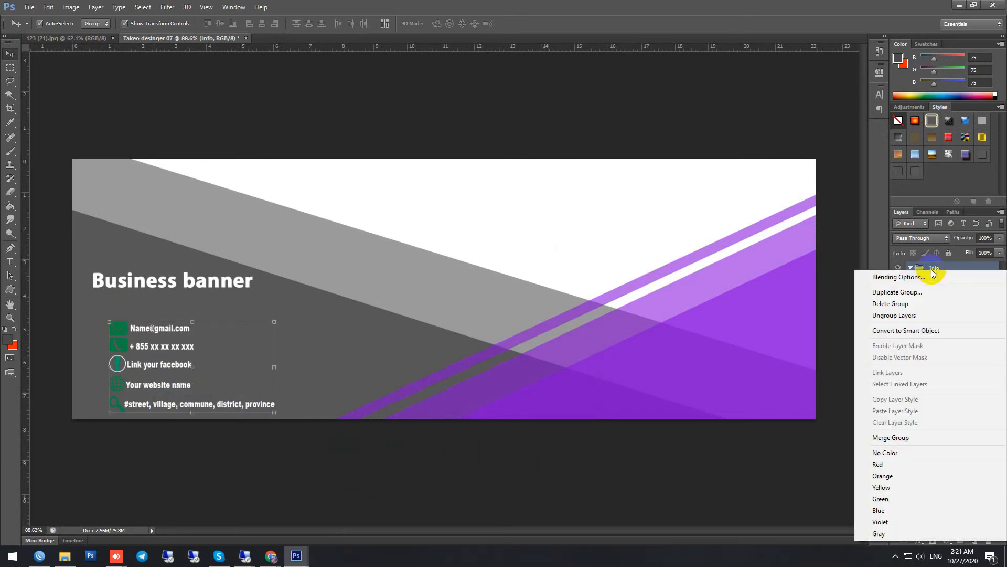
{"action": "left_click", "coordinate": [898, 317]}
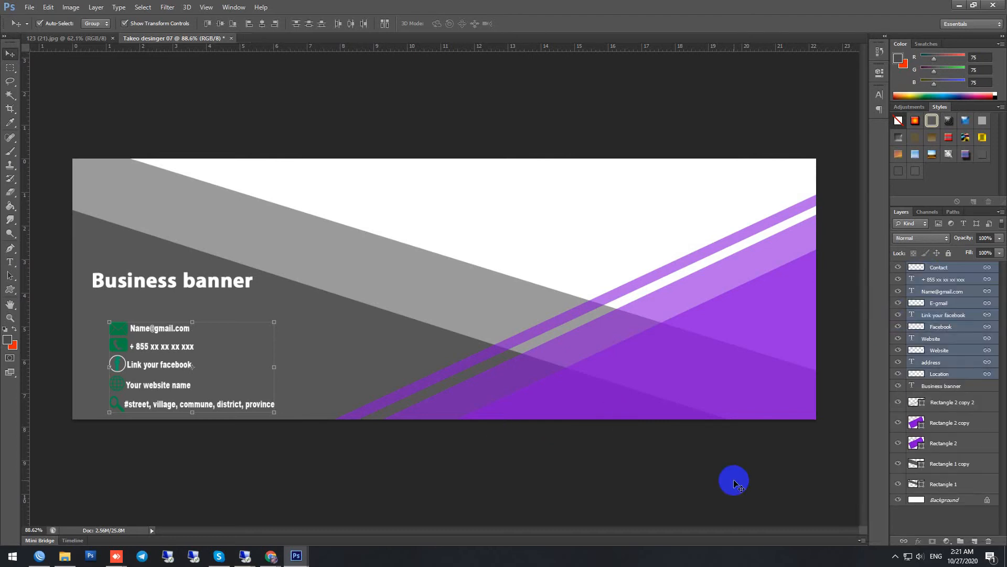
Step: Delete the street address text and its Location icon from the contact details
{"action": "left_click", "coordinate": [192, 408]}
{"action": "key", "text": "Delete"}
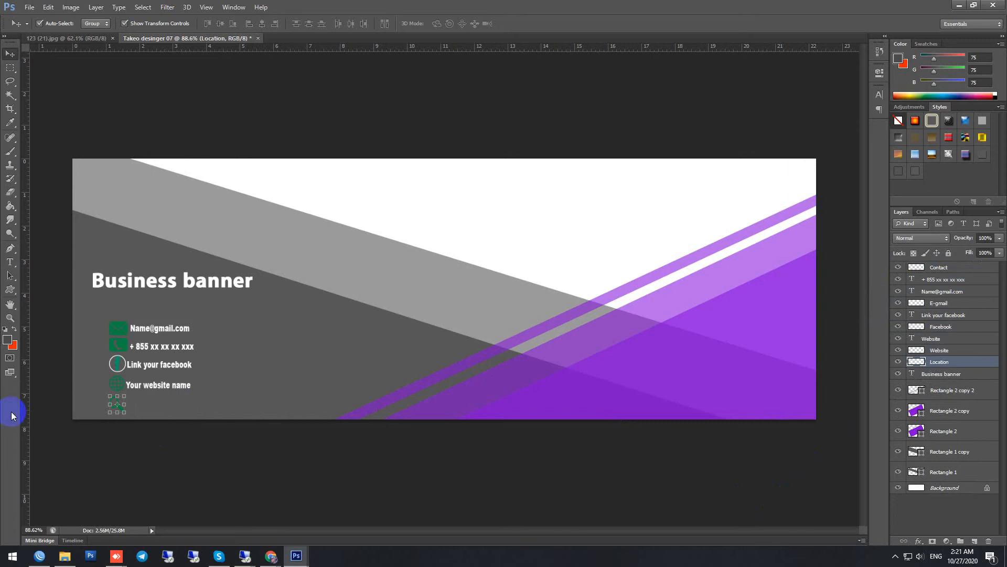
{"action": "key", "text": "Delete"}
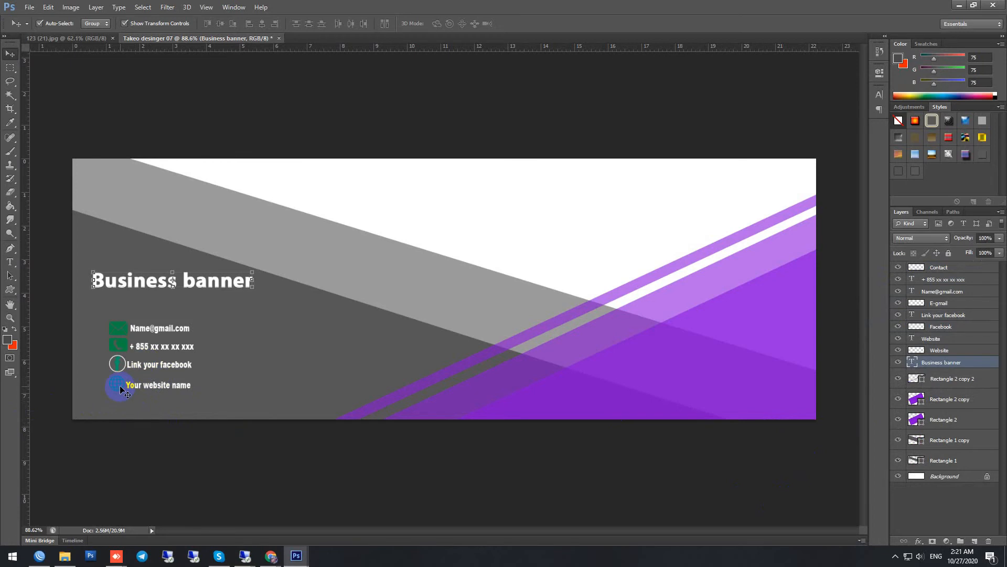
Step: Apply a white (ffffff) Color Overlay at 100% opacity to the envelope icon on the E-gmail layer
{"action": "scroll", "coordinate": [116, 330], "scroll_direction": "up", "scroll_amount": 2}
{"action": "scroll", "coordinate": [112, 350], "scroll_direction": "down", "scroll_amount": 1}
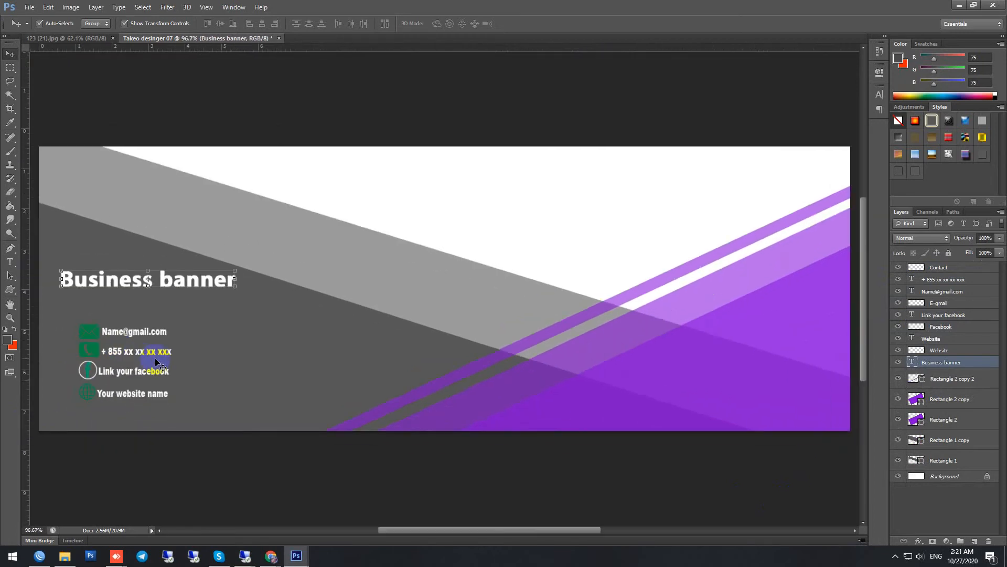
{"action": "left_click", "coordinate": [85, 331]}
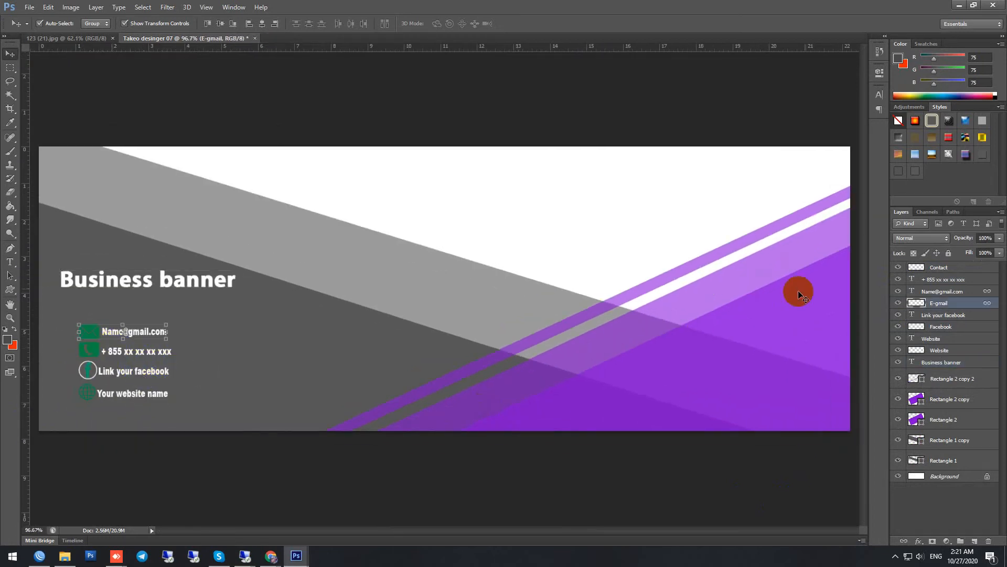
{"action": "left_click", "coordinate": [945, 319]}
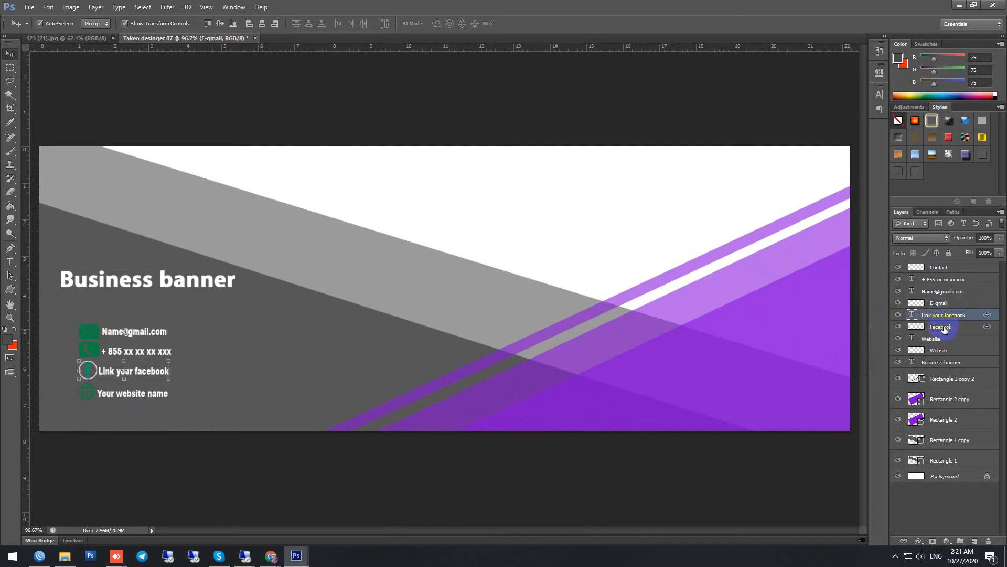
{"action": "left_click", "coordinate": [935, 307]}
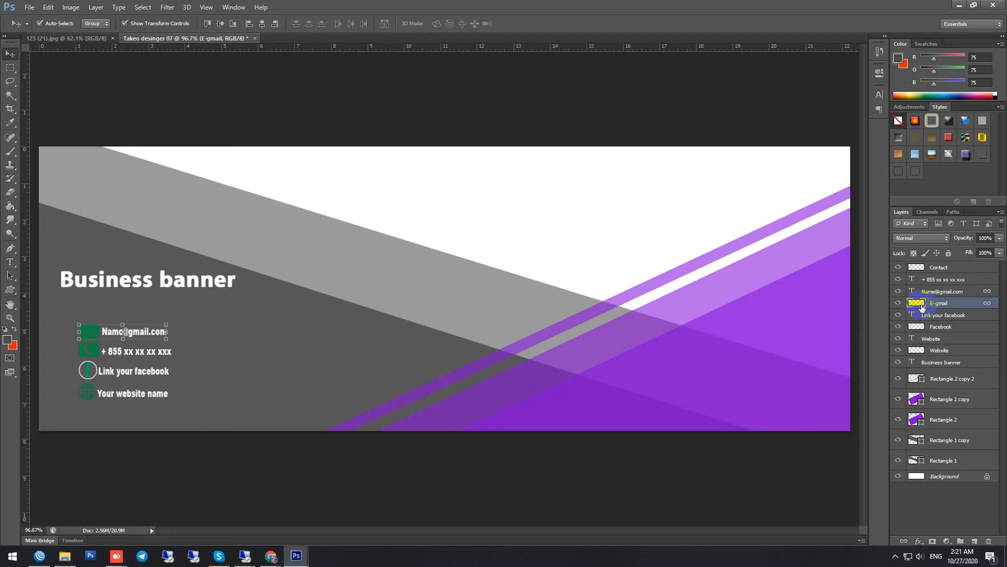
{"action": "right_click", "coordinate": [922, 307]}
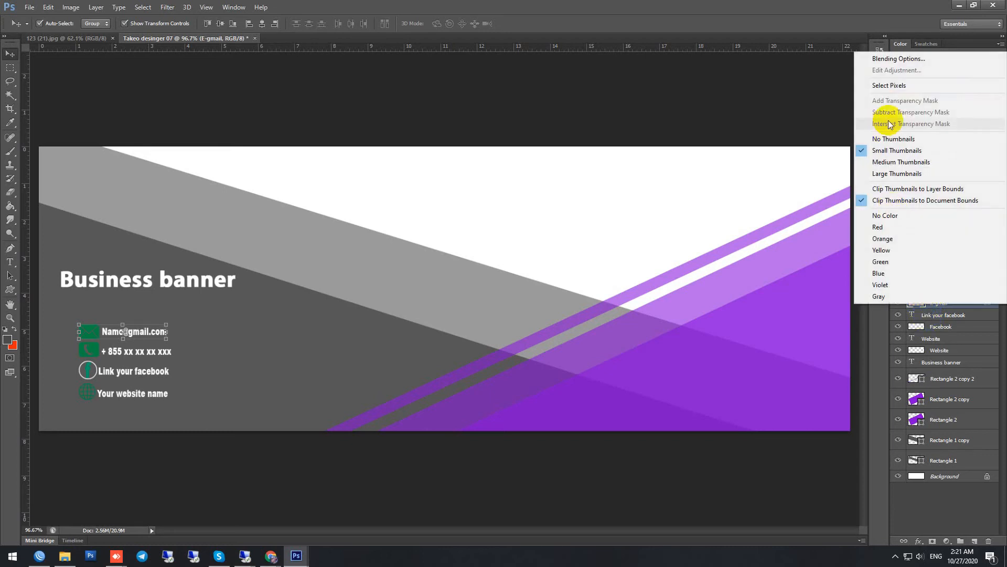
{"action": "left_click", "coordinate": [944, 311]}
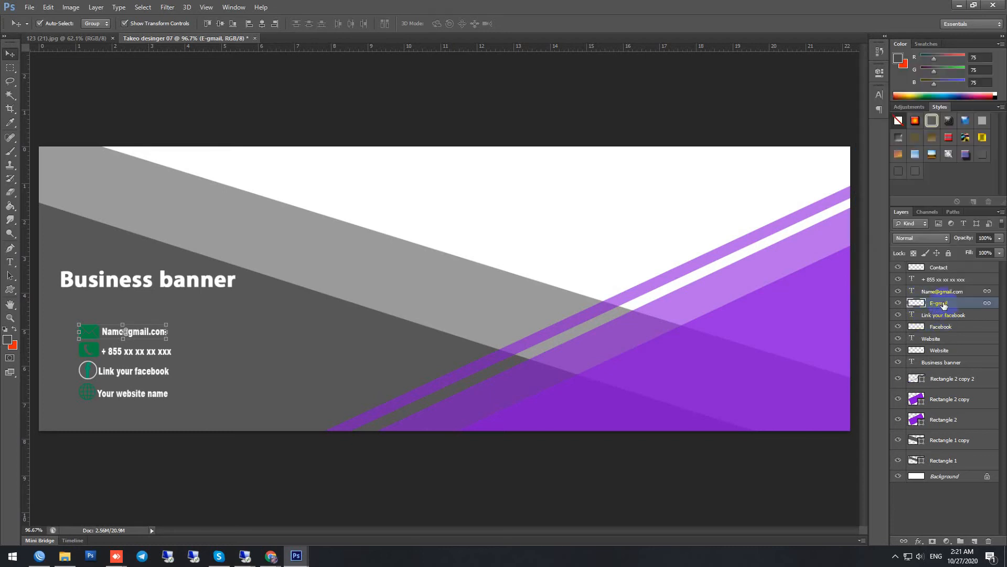
{"action": "right_click", "coordinate": [943, 306]}
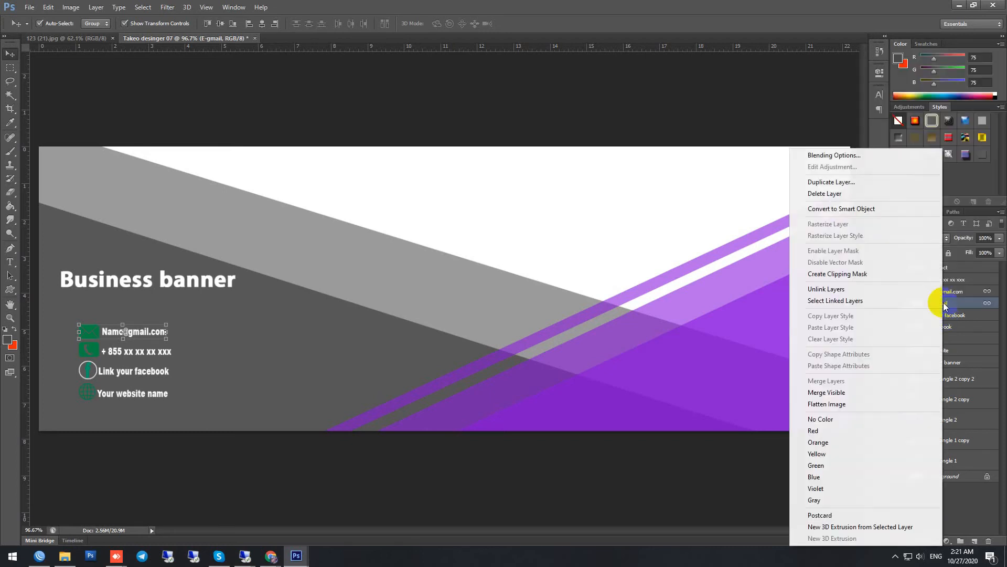
{"action": "left_click", "coordinate": [851, 155]}
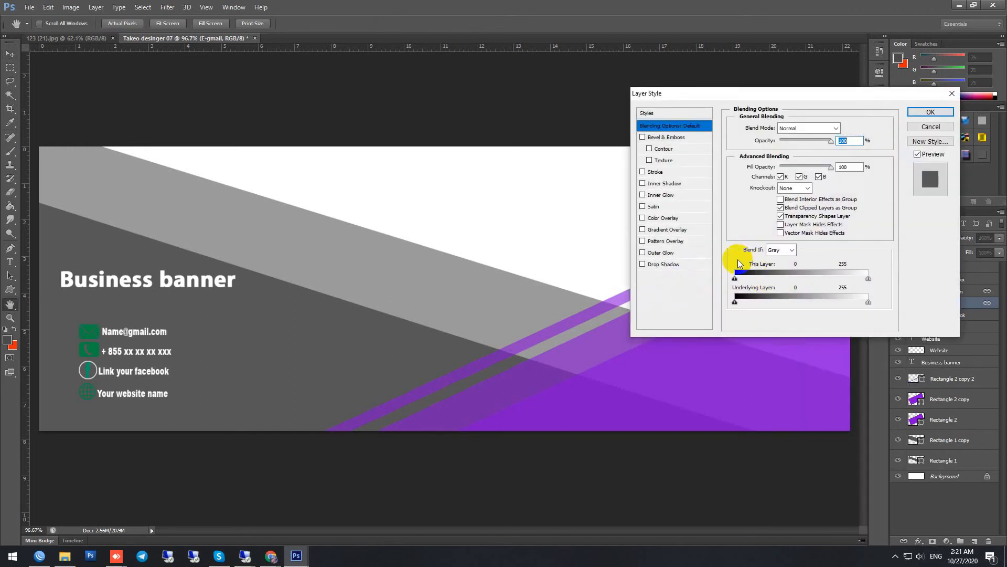
{"action": "left_click", "coordinate": [666, 220]}
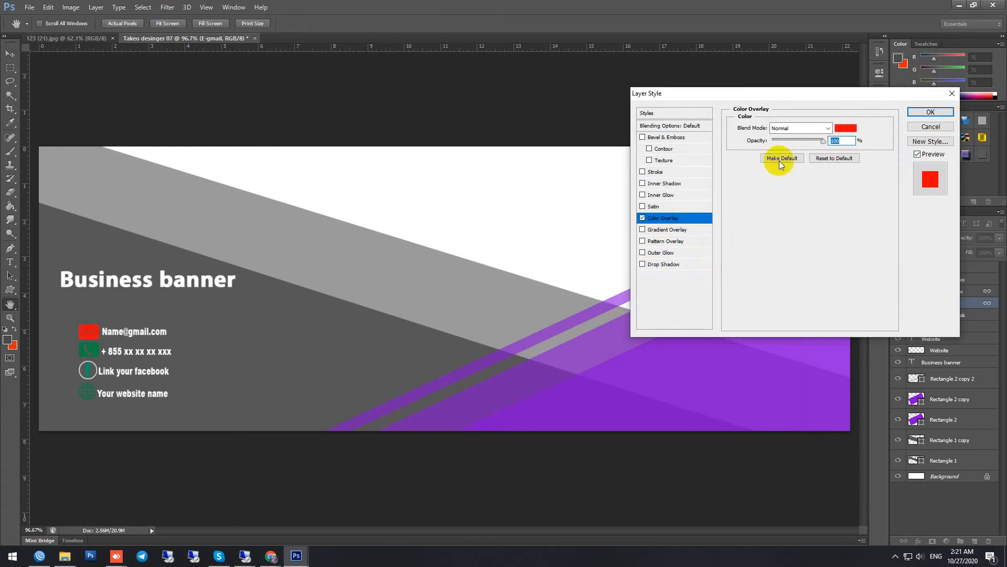
{"action": "left_click", "coordinate": [846, 128]}
{"action": "left_click_drag", "start_coordinate": [506, 194], "coordinate": [315, 39]}
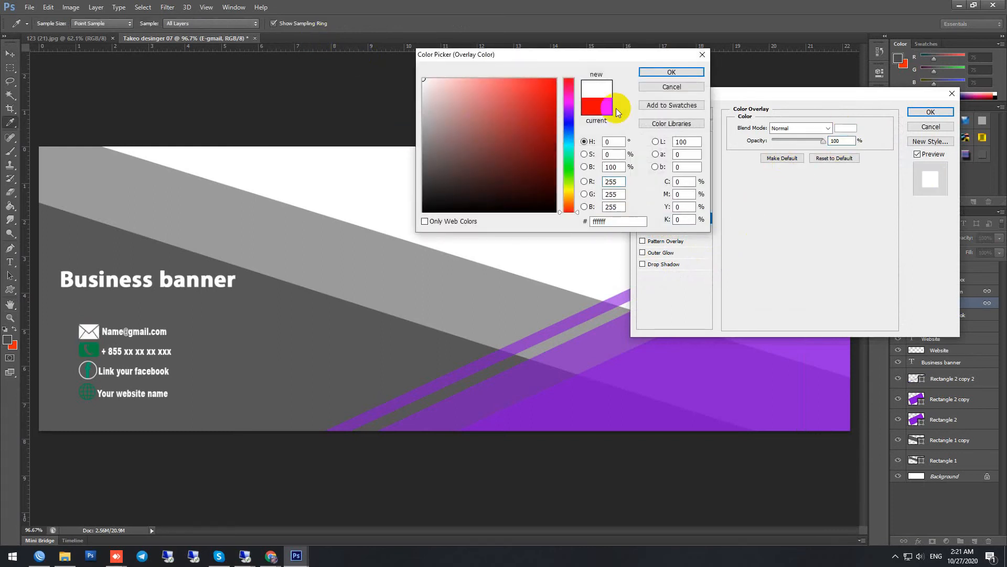
{"action": "left_click", "coordinate": [665, 76]}
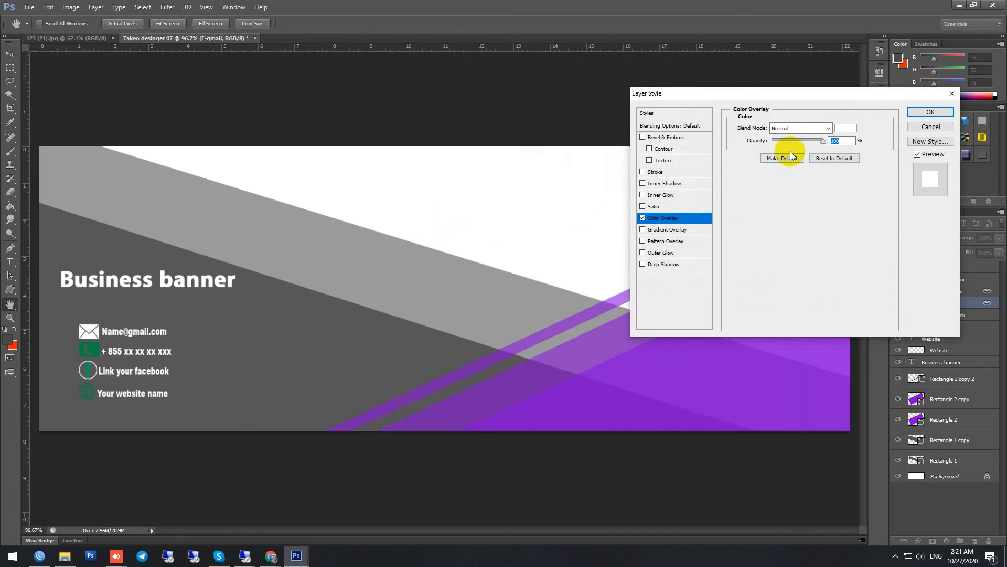
{"action": "left_click", "coordinate": [930, 111]}
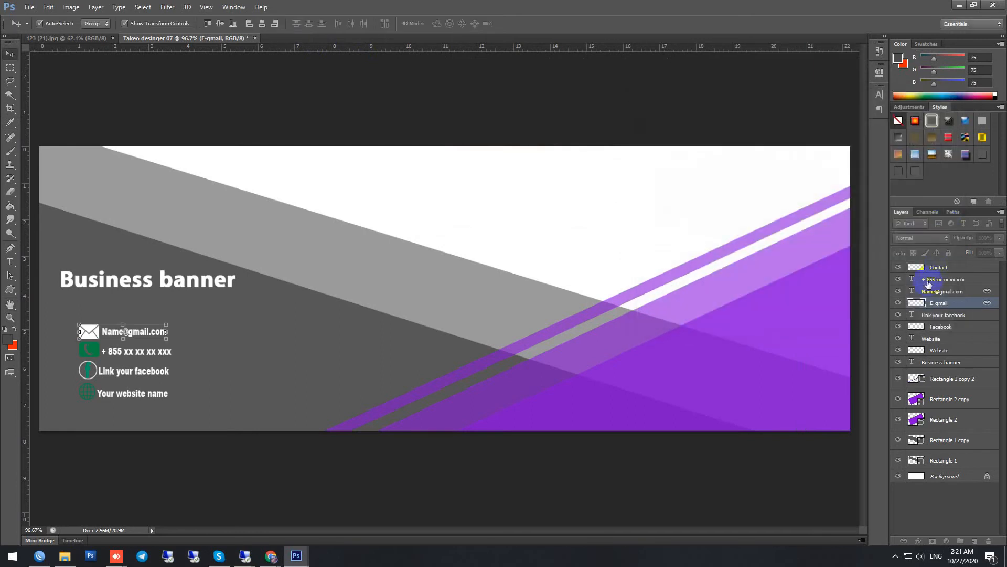
Step: Copy the white Color Overlay layer style from the E-gmail layer and paste it onto the Facebook icon layer
{"action": "right_click", "coordinate": [952, 308]}
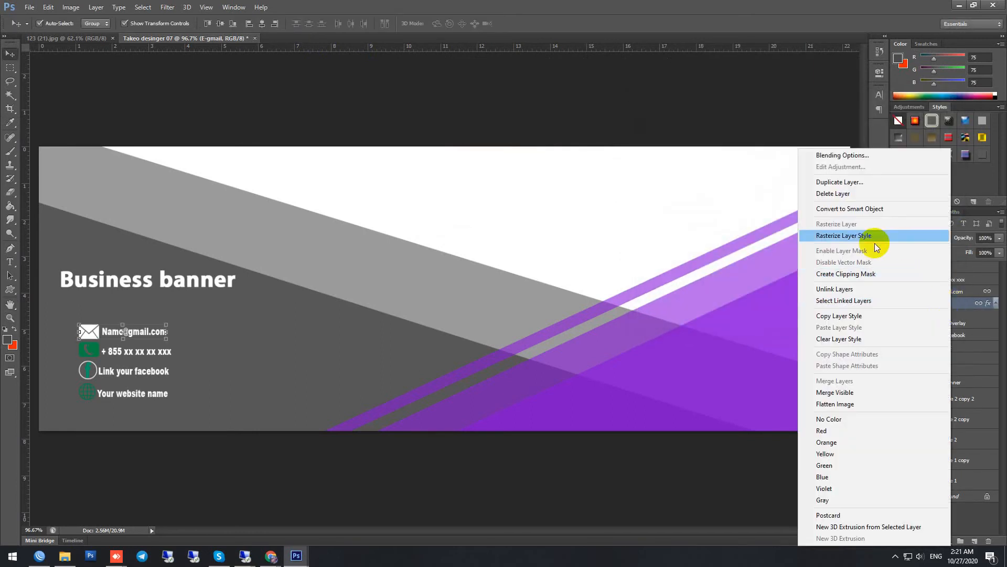
{"action": "left_click", "coordinate": [872, 318]}
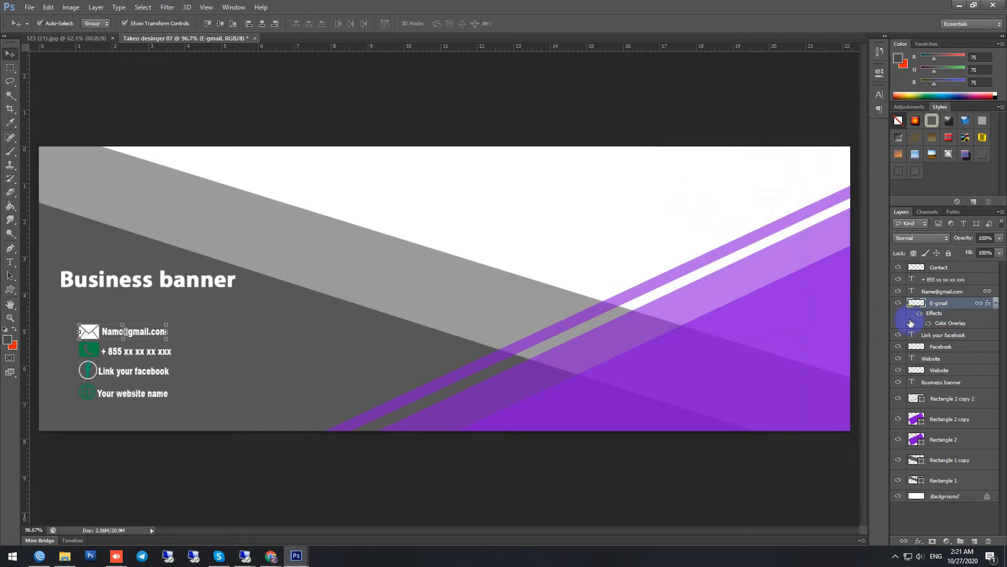
{"action": "left_click", "coordinate": [995, 304]}
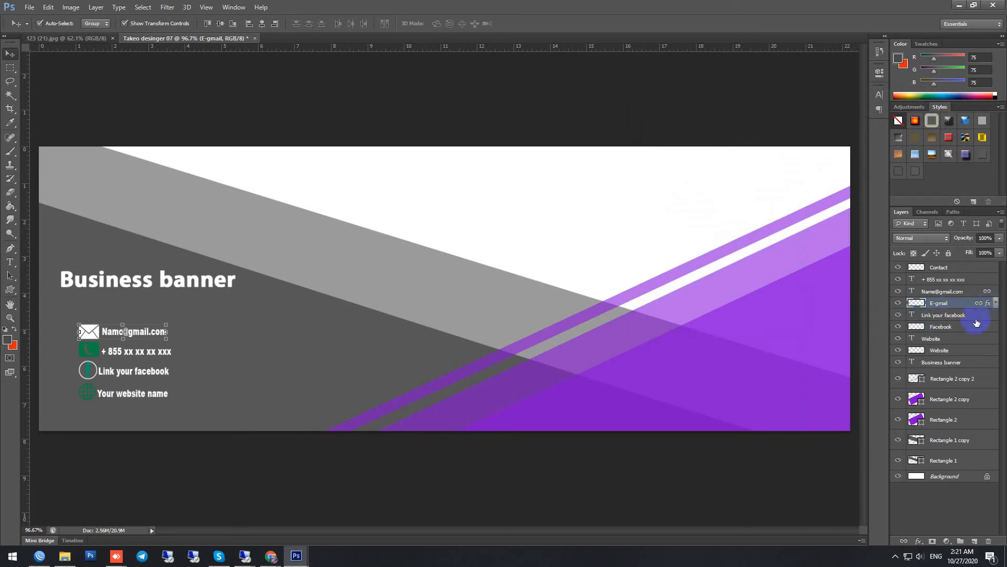
{"action": "left_click", "coordinate": [947, 331]}
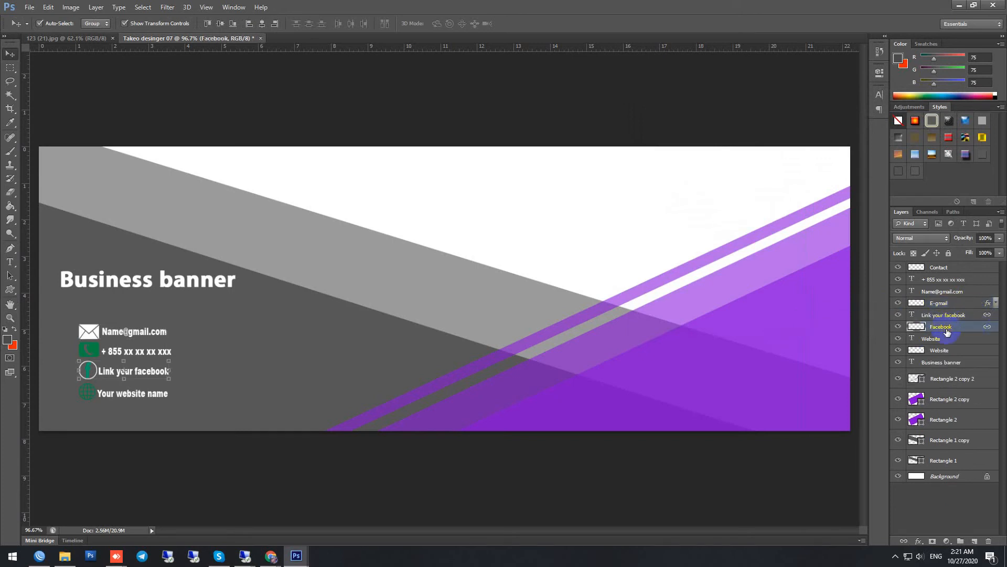
{"action": "right_click", "coordinate": [947, 332]}
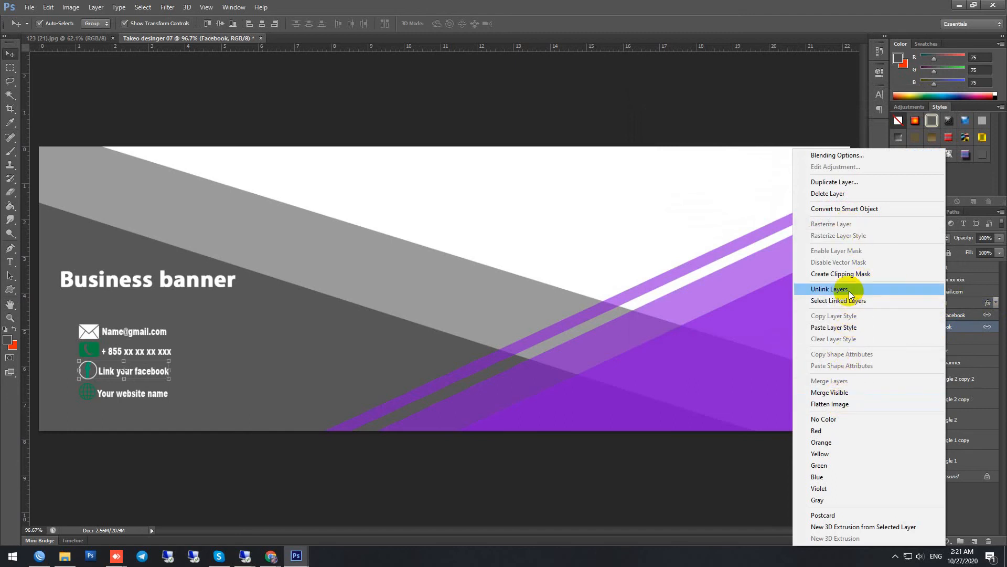
{"action": "left_click", "coordinate": [834, 327]}
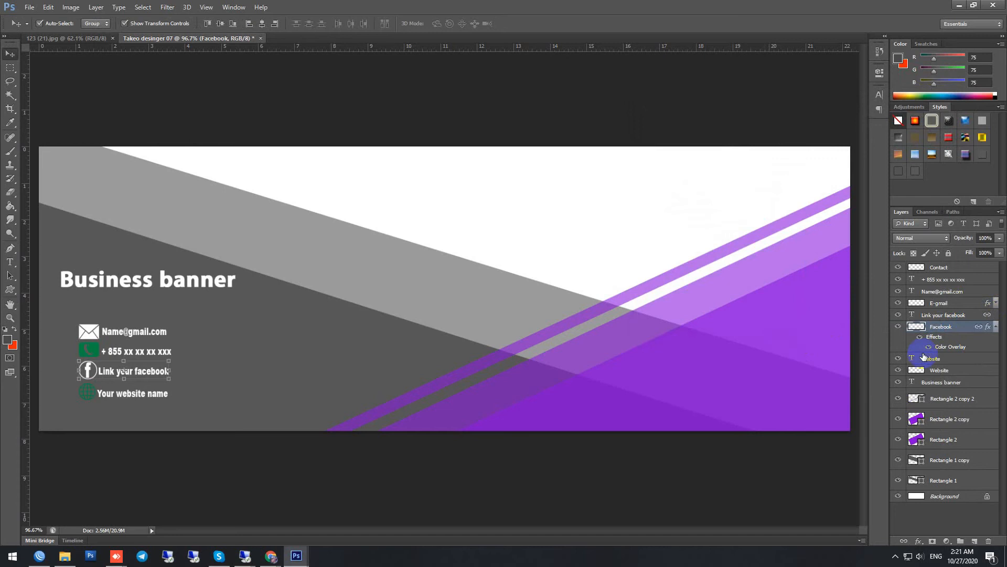
Step: Paste the same white overlay style onto the Website and Contact icon layers, and deselect the layers
{"action": "left_click", "coordinate": [950, 371]}
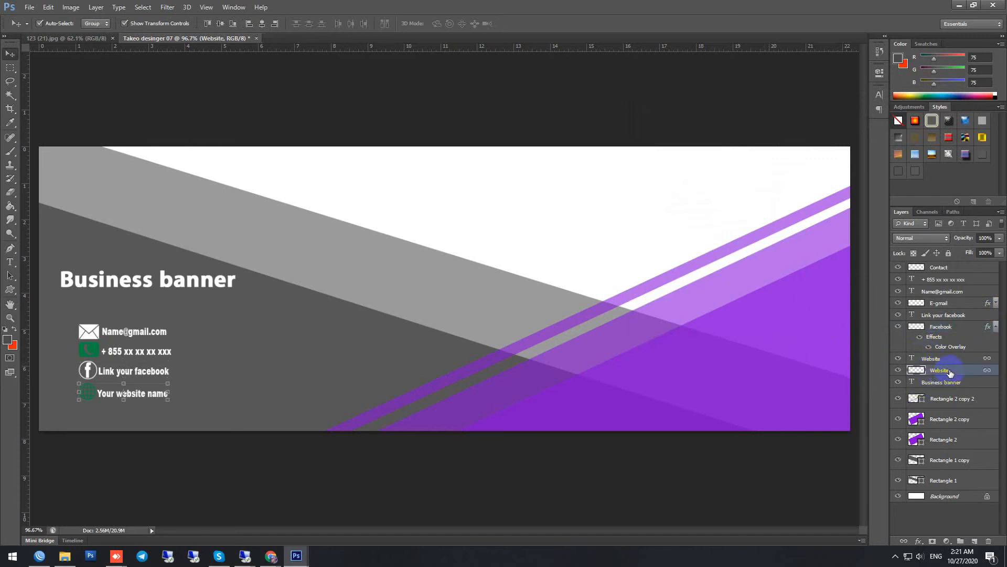
{"action": "right_click", "coordinate": [947, 369]}
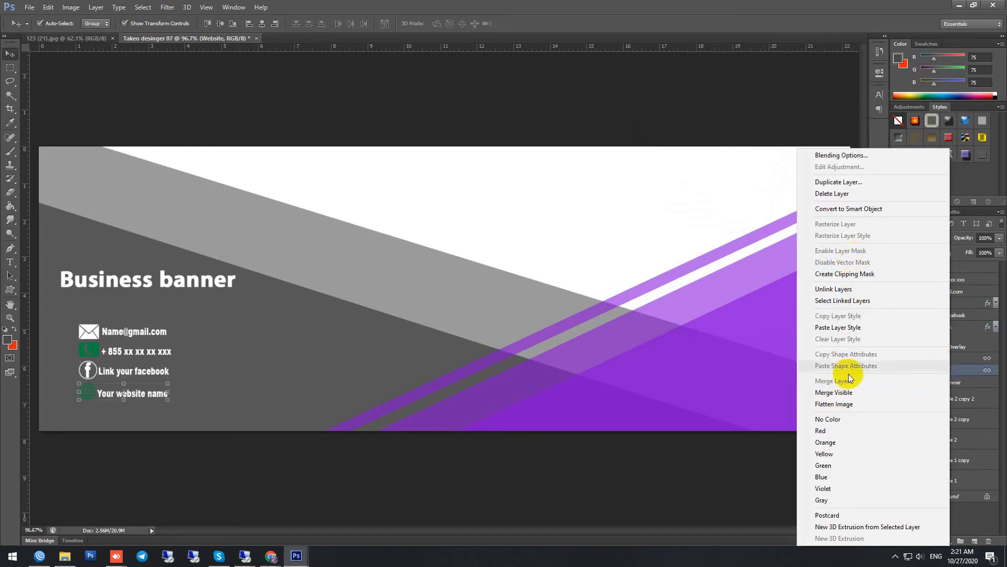
{"action": "left_click", "coordinate": [848, 327]}
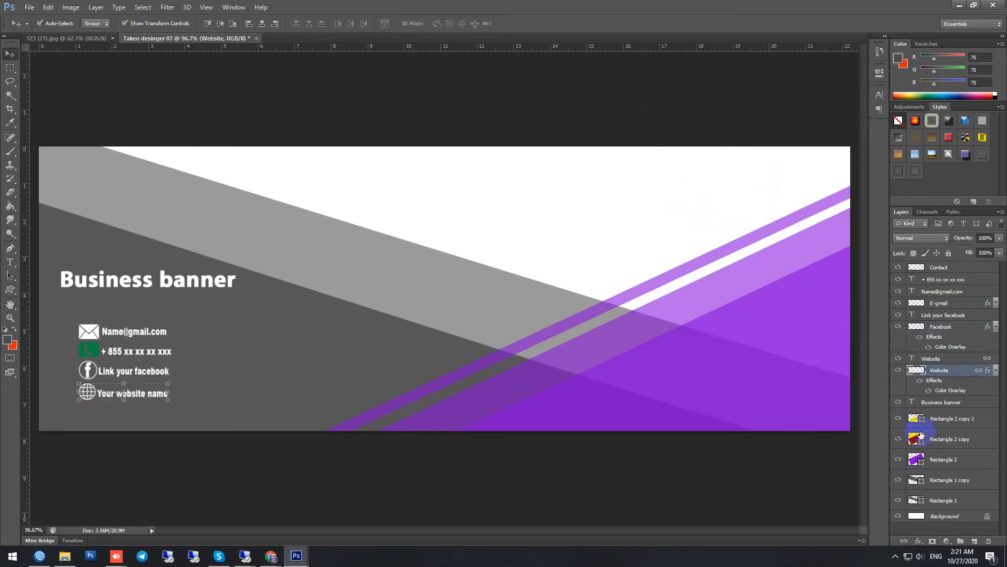
{"action": "left_click", "coordinate": [934, 267]}
{"action": "right_click", "coordinate": [937, 267]}
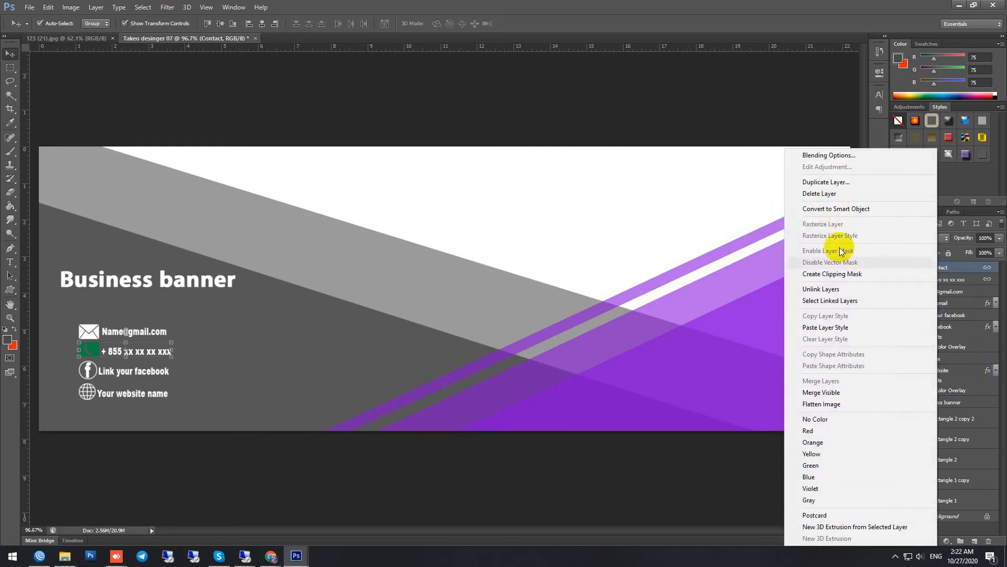
{"action": "left_click", "coordinate": [829, 327]}
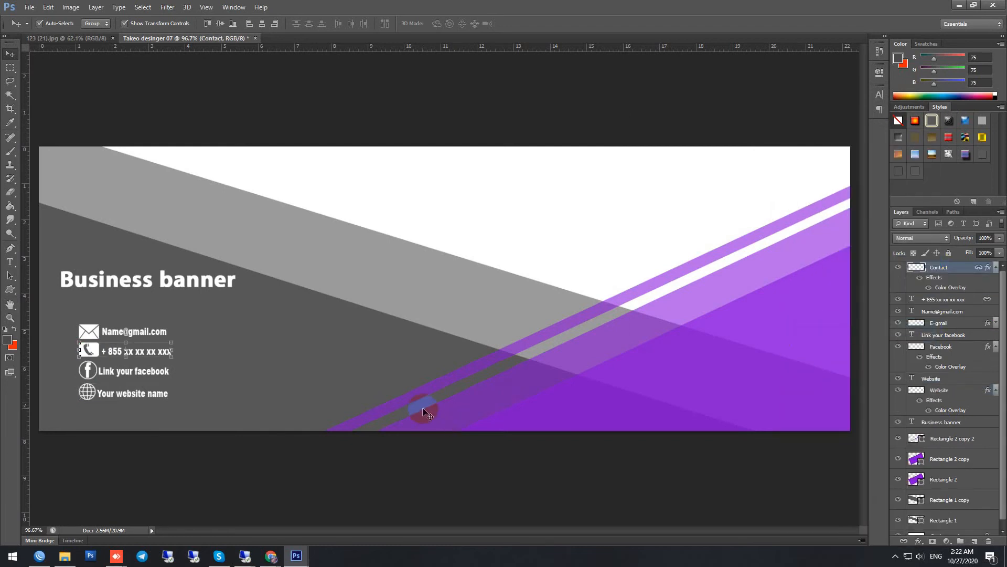
{"action": "left_click", "coordinate": [202, 485]}
Step: Move the website, e-mail and phone lines with their icons into one row along the purple area's lower edge
{"action": "scroll", "coordinate": [167, 449], "scroll_direction": "up", "scroll_amount": 2}
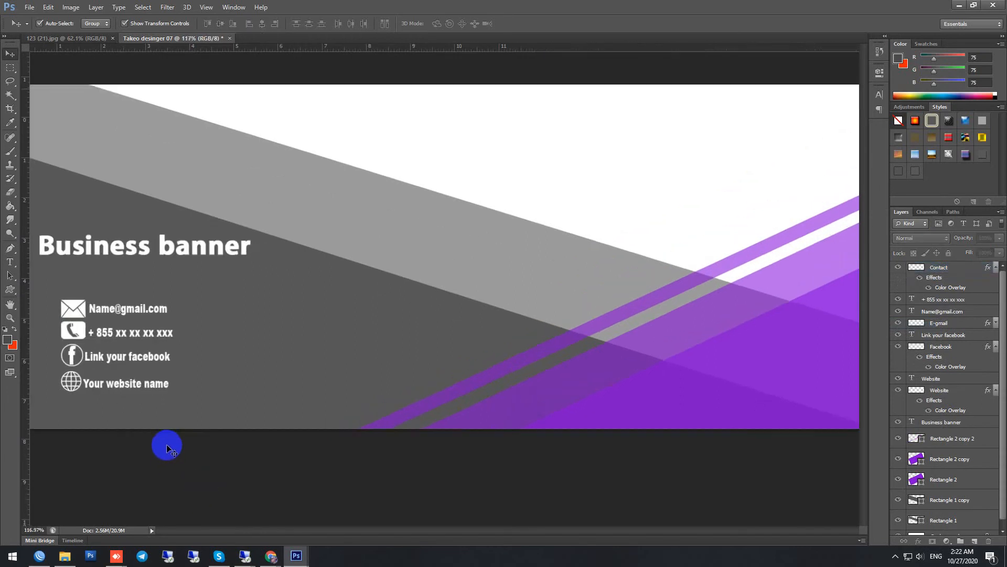
{"action": "scroll", "coordinate": [167, 448], "scroll_direction": "down", "scroll_amount": 5}
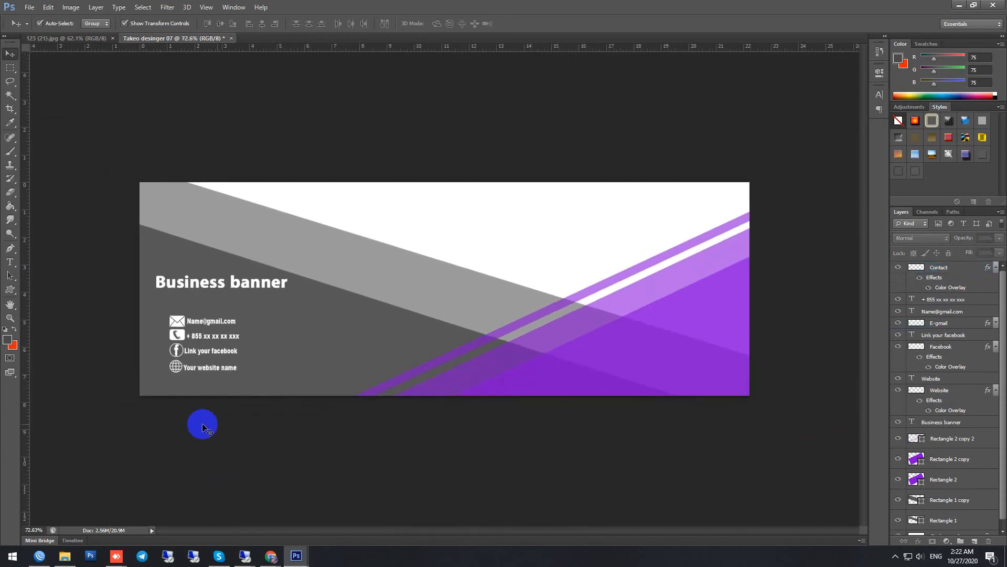
{"action": "left_click", "coordinate": [183, 373]}
{"action": "left_click_drag", "start_coordinate": [176, 370], "coordinate": [515, 390]}
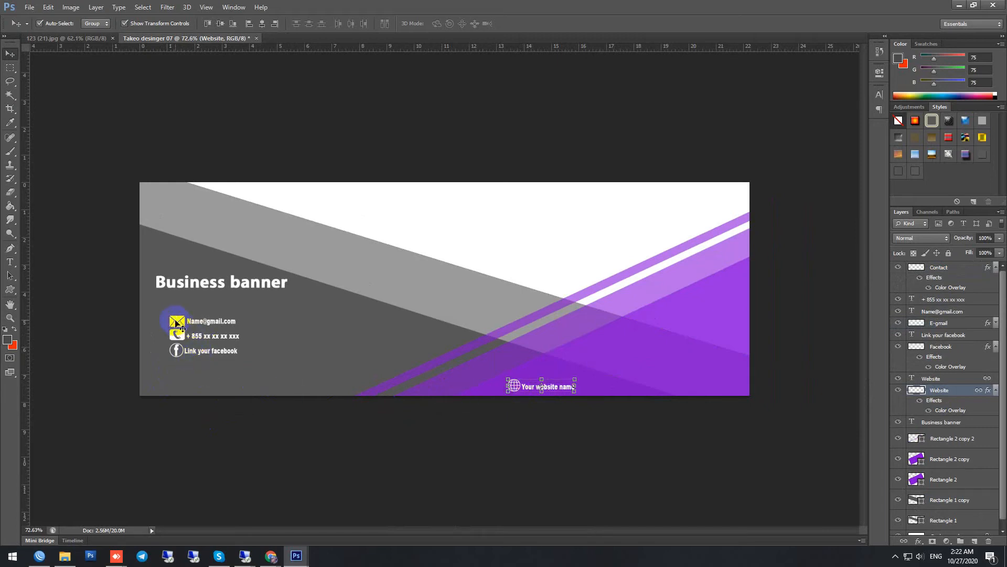
{"action": "left_click_drag", "start_coordinate": [179, 325], "coordinate": [596, 390]}
{"action": "left_click_drag", "start_coordinate": [177, 336], "coordinate": [672, 386]}
Step: Place a horizontal guide through the contact row and shift the website line and globe closer to the e-mail line, level with it
{"action": "scroll", "coordinate": [597, 393], "scroll_direction": "up", "scroll_amount": 2}
{"action": "left_click_drag", "start_coordinate": [553, 48], "coordinate": [644, 409]}
{"action": "scroll", "coordinate": [634, 422], "scroll_direction": "up", "scroll_amount": 2}
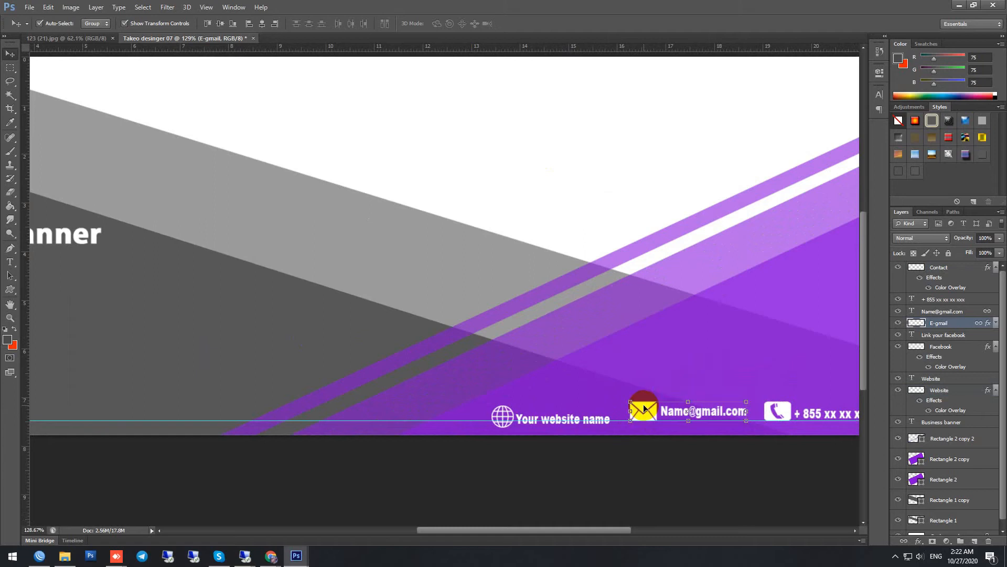
{"action": "left_click", "coordinate": [531, 417]}
{"action": "left_click", "coordinate": [504, 418]}
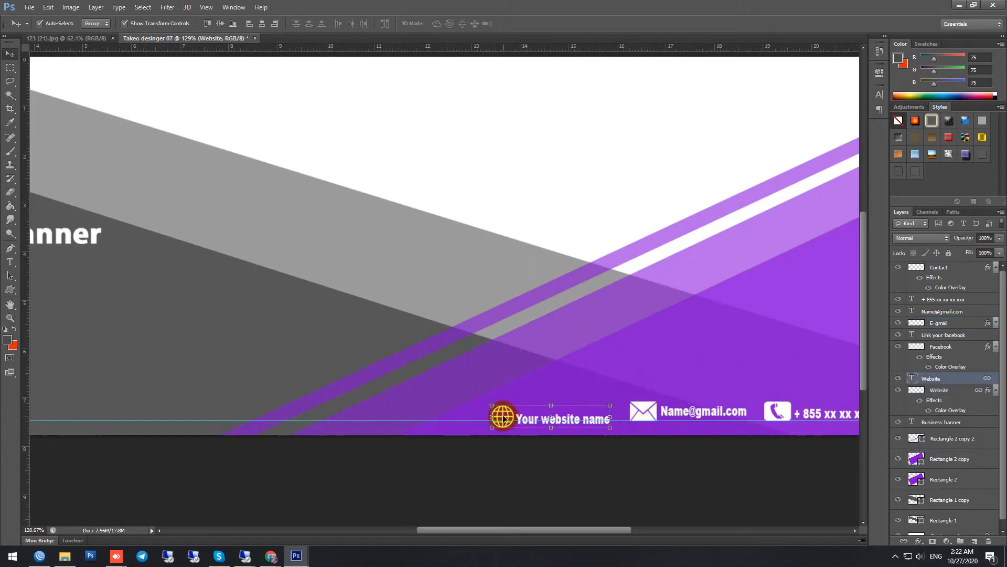
{"action": "left_click", "coordinate": [503, 418]}
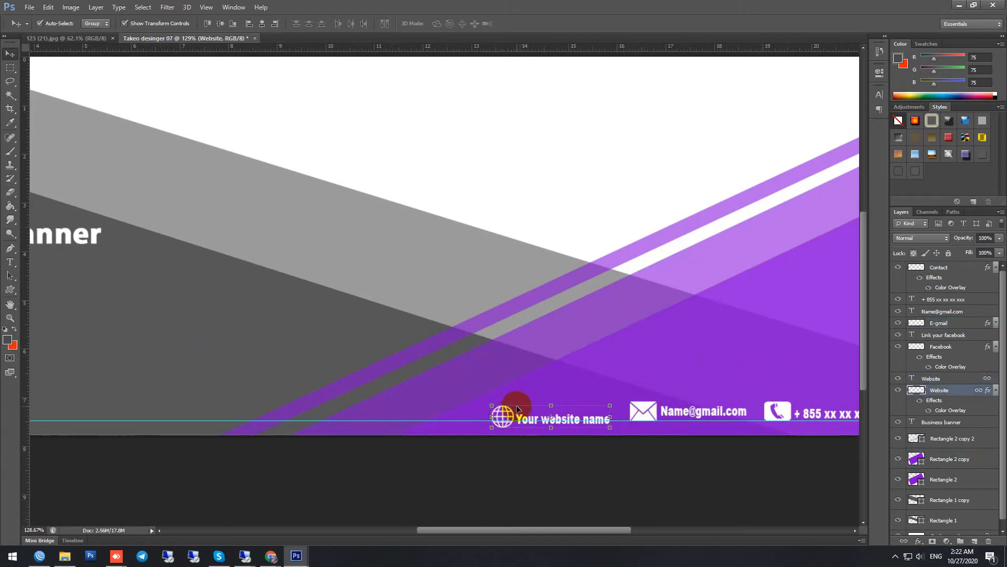
{"action": "key", "text": "ctrl+t"}
{"action": "left_click_drag", "start_coordinate": [515, 409], "coordinate": [529, 407]}
{"action": "key", "text": "Return"}
Step: Delete the Facebook icon and the "Link your facebook" text from the dark grey area
{"action": "scroll", "coordinate": [534, 440], "scroll_direction": "down", "scroll_amount": 5}
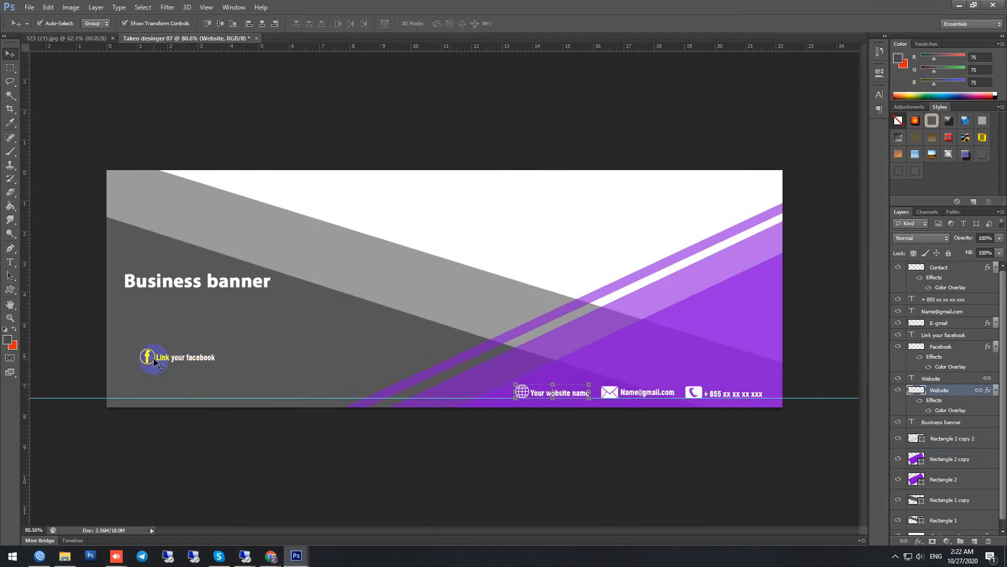
{"action": "left_click", "coordinate": [153, 360]}
{"action": "key", "text": "Delete"}
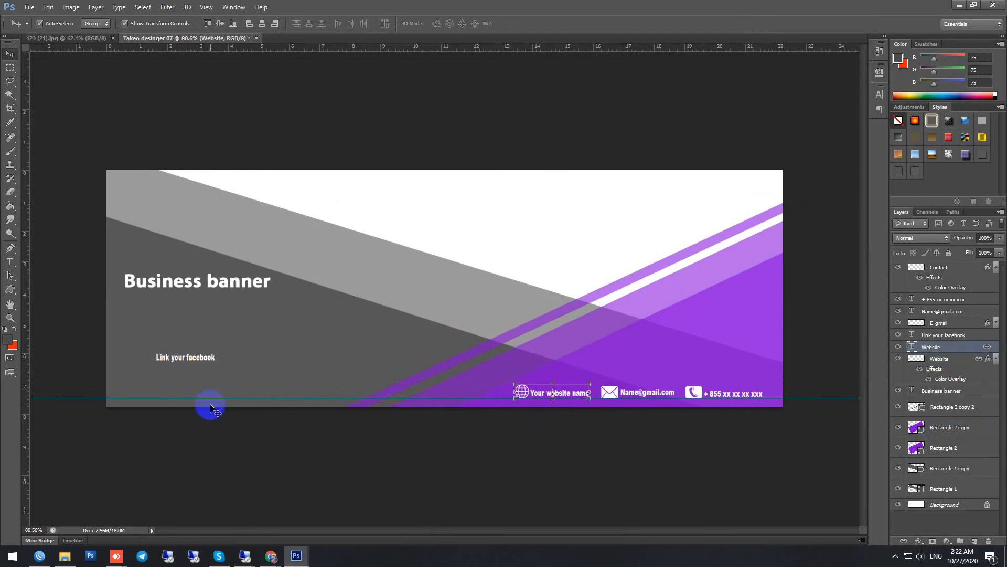
{"action": "left_click", "coordinate": [198, 361]}
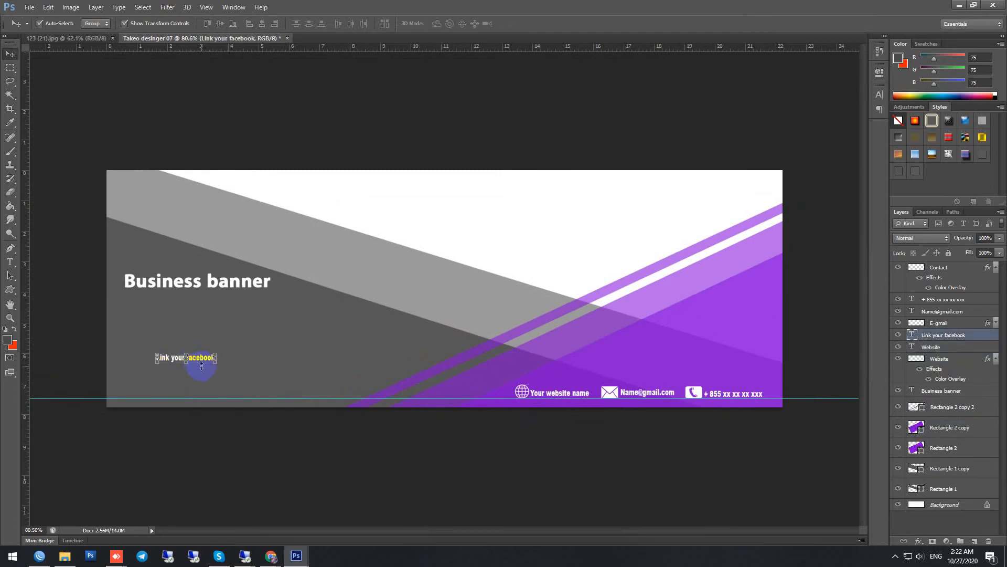
{"action": "key", "text": "Delete"}
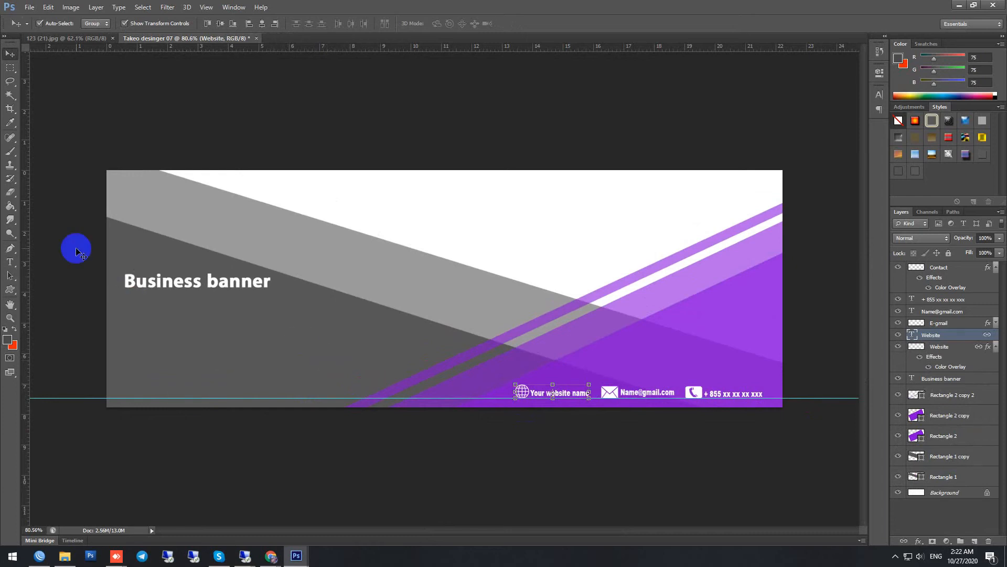
Step: Add the white Khmer text line "សរសេររៀបរាប់ផ្សេងៗនៅទីនេះ" below the Business banner title
{"action": "left_click", "coordinate": [10, 261]}
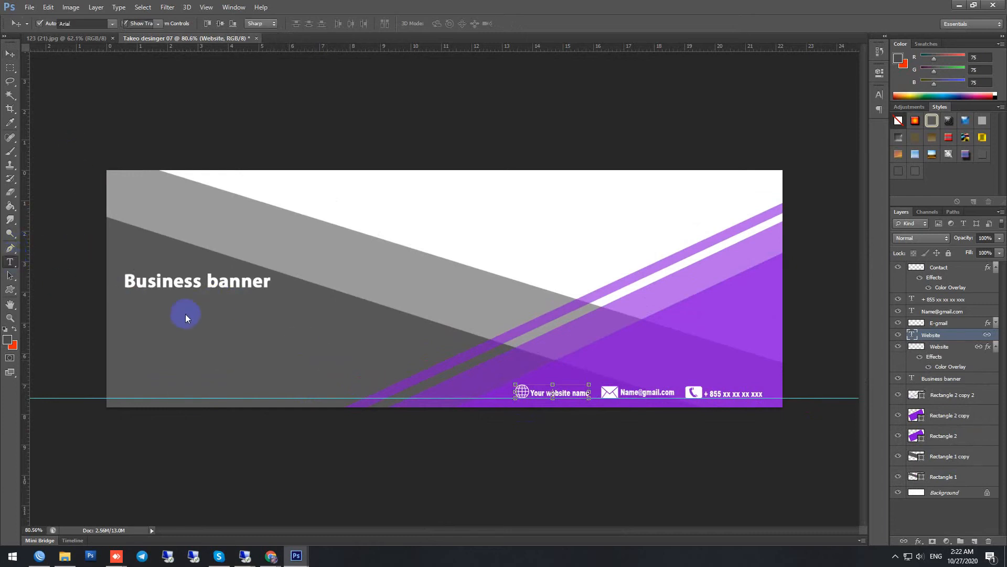
{"action": "left_click", "coordinate": [128, 314]}
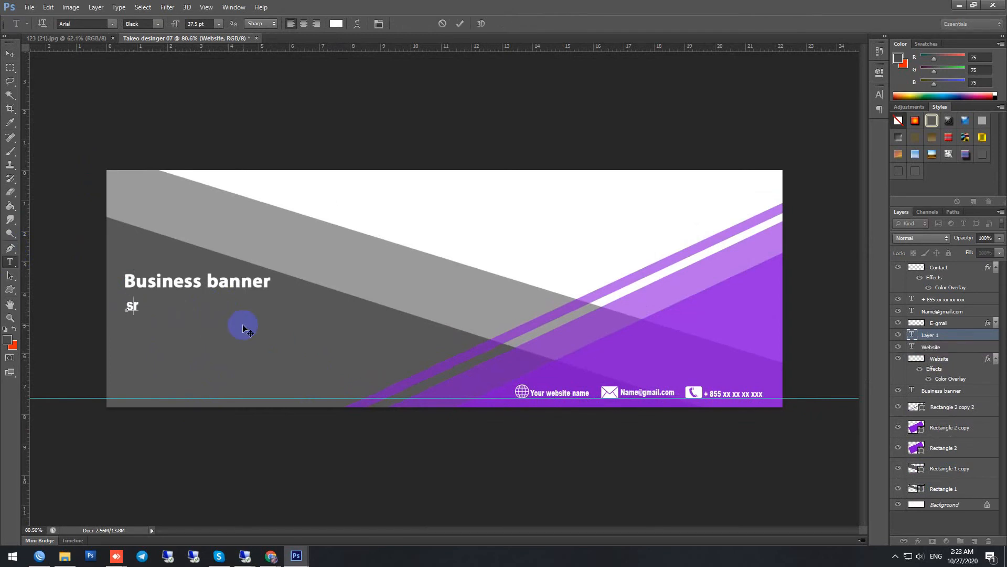
{"action": "type", "text": "សរសេរ"}
{"action": "type", "text": "សេររ"}
{"action": "type", "text": "ៀបរាប"}
{"action": "type", "text": "់ផ្"}
{"action": "type", "text": "សេ"}
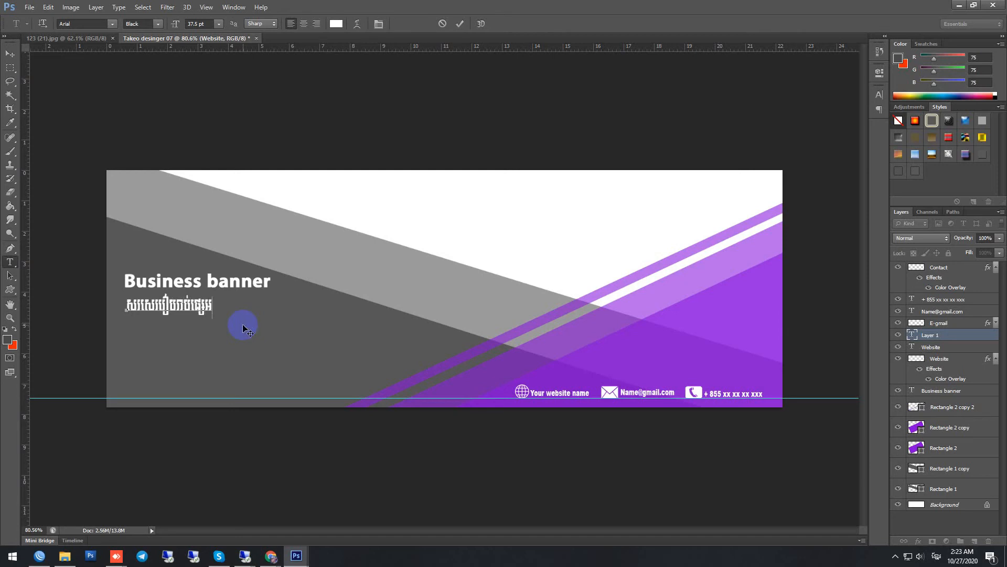
{"action": "type", "text": " ង"}
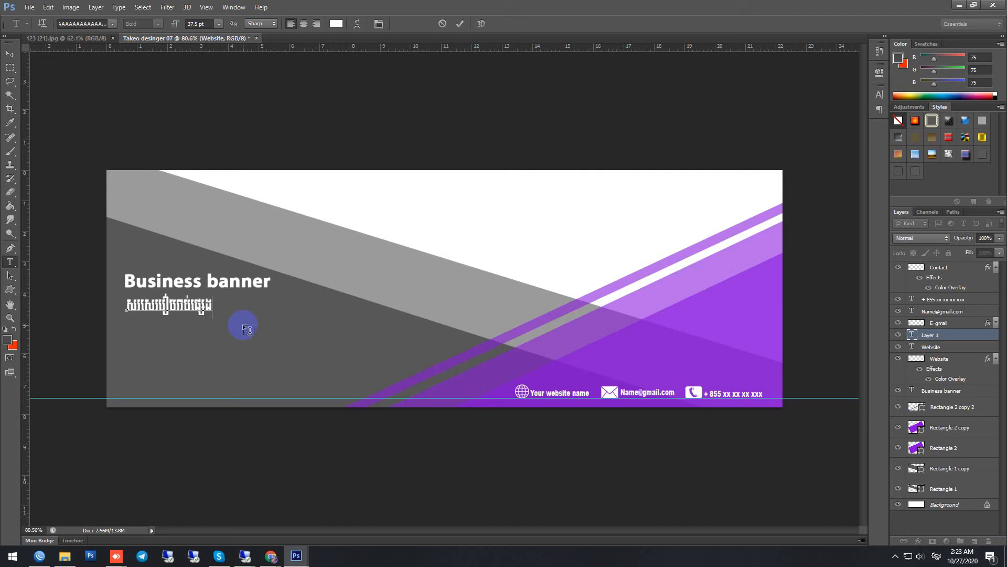
{"action": "type", "text": "ៗនៅទីនេះ"}
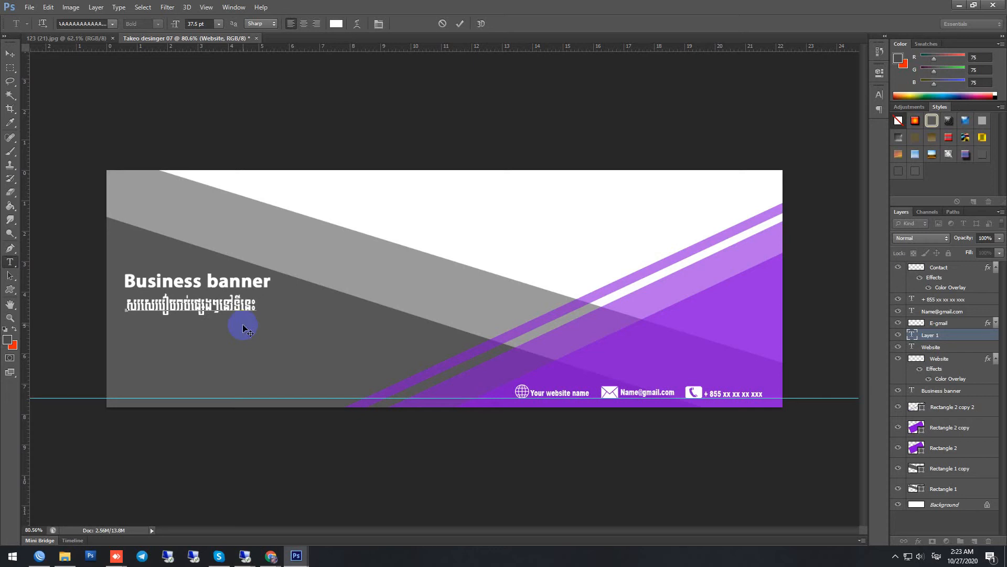
{"action": "left_click", "coordinate": [460, 23]}
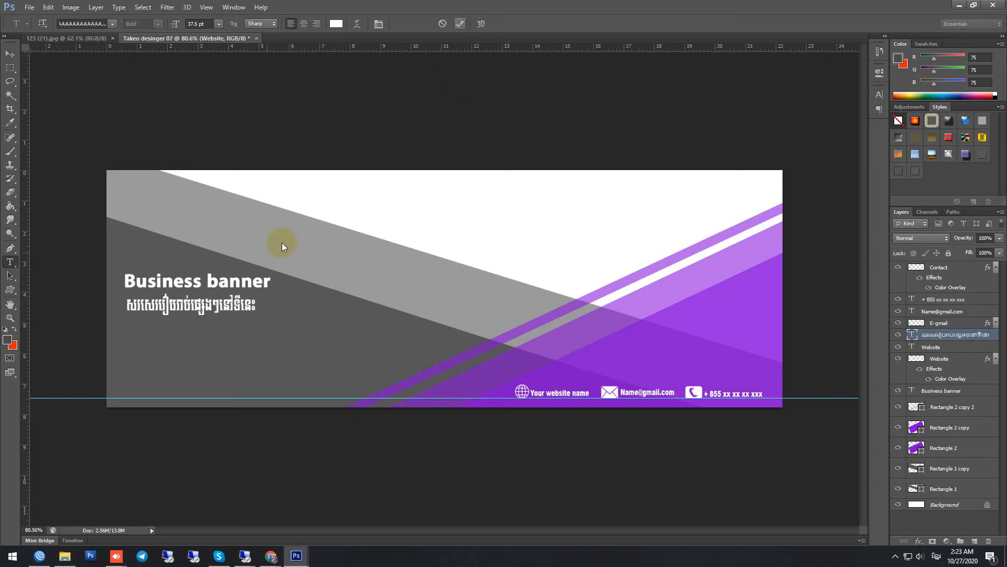
Step: Reduce the Khmer line's height and shift it right so that it ends level with the title's end
{"action": "scroll", "coordinate": [178, 311], "scroll_direction": "up", "scroll_amount": 1}
{"action": "left_click", "coordinate": [11, 56]}
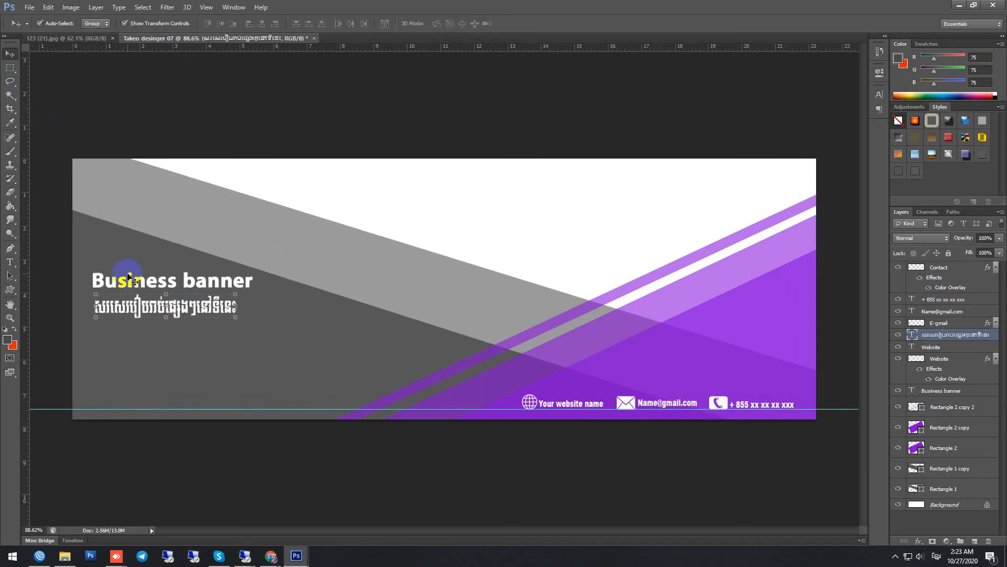
{"action": "scroll", "coordinate": [128, 276], "scroll_direction": "up", "scroll_amount": 4}
{"action": "left_click", "coordinate": [140, 334]}
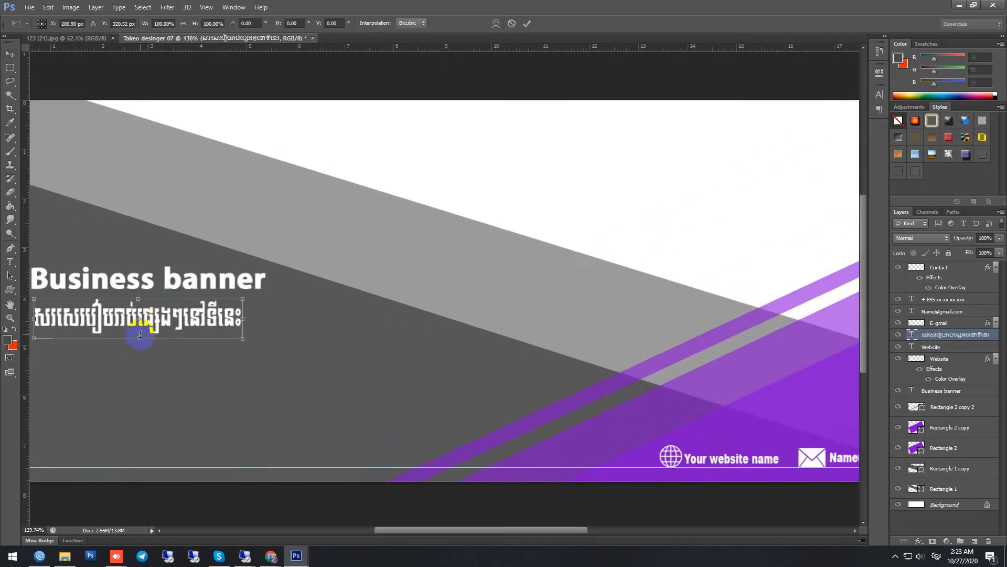
{"action": "left_click_drag", "start_coordinate": [140, 337], "coordinate": [203, 320]}
{"action": "key", "text": "Return"}
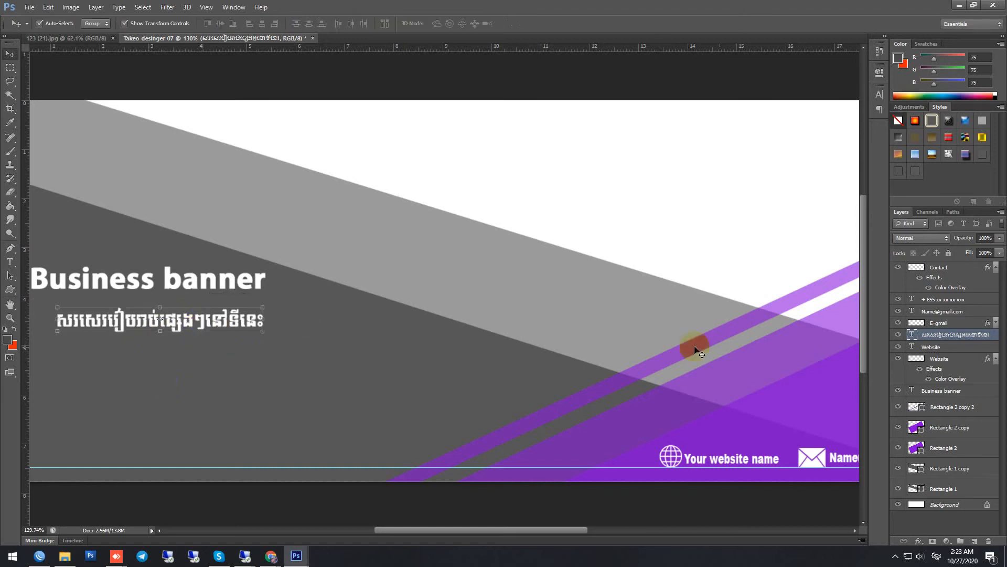
Step: Insert a dash and a space in front of the Khmer text line
{"action": "double_click", "coordinate": [913, 335]}
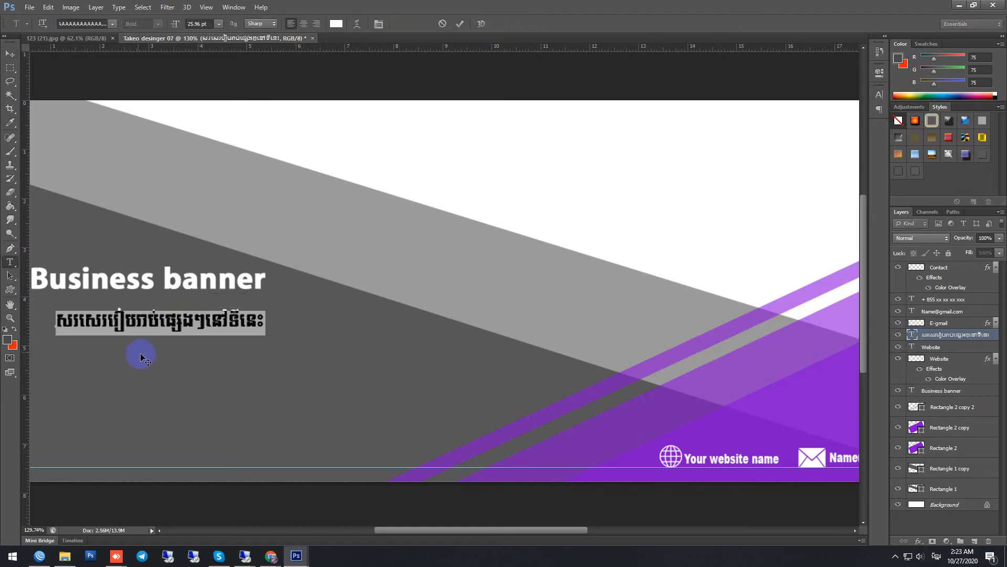
{"action": "left_click", "coordinate": [57, 322]}
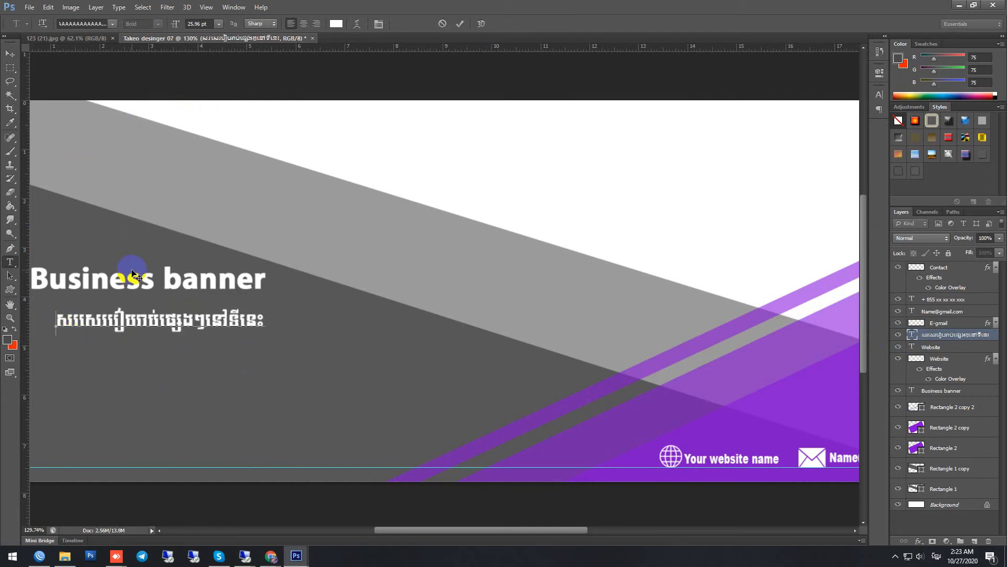
{"action": "type", "text": "-"}
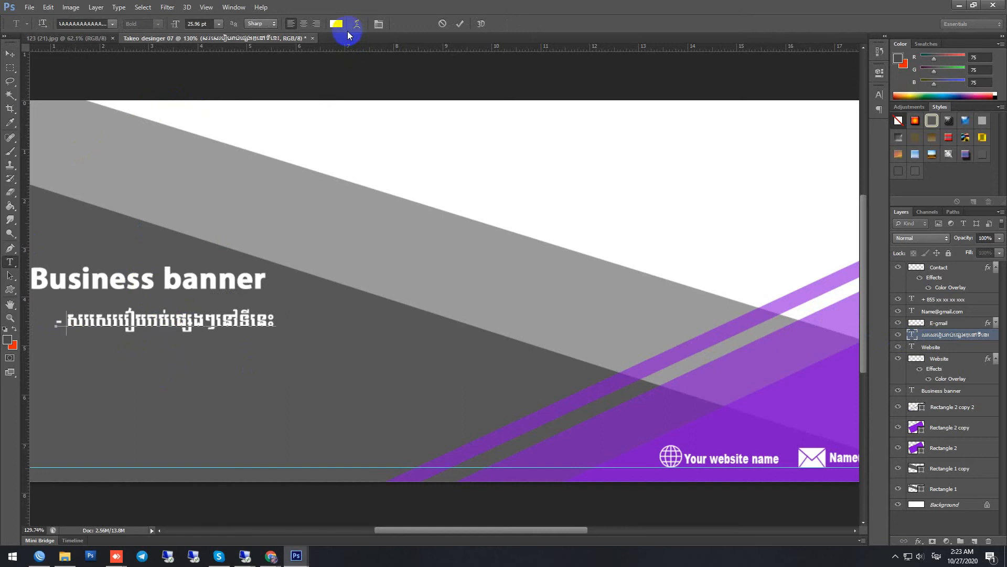
{"action": "left_click", "coordinate": [455, 26]}
{"action": "key", "text": "v"}
Step: Duplicate the dashed Khmer line directly below the original and place a vertical guide at the start of its words
{"action": "scroll", "coordinate": [212, 346], "scroll_direction": "down", "scroll_amount": 2}
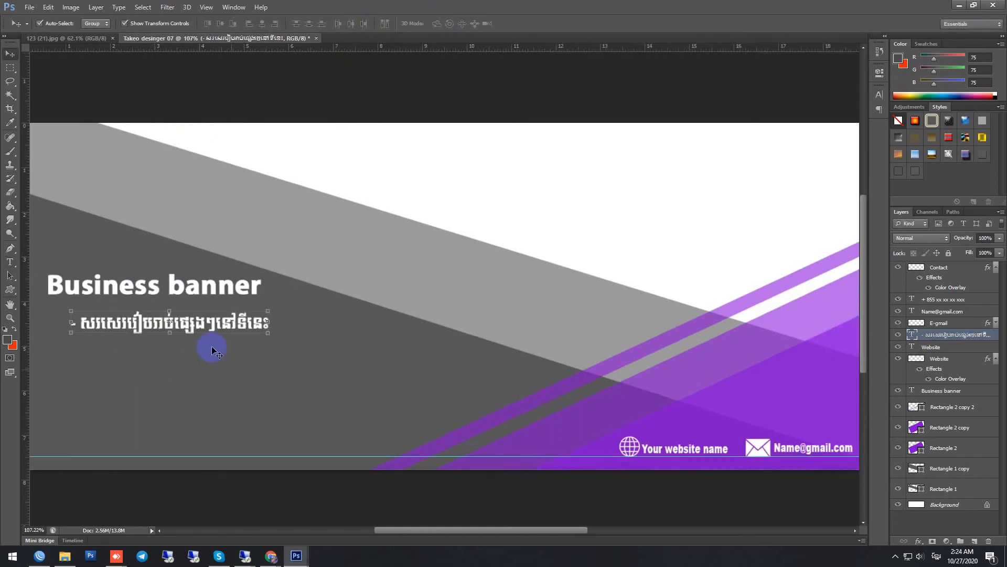
{"action": "left_click_drag", "start_coordinate": [150, 329], "coordinate": [142, 351]}
{"action": "left_click_drag", "start_coordinate": [25, 338], "coordinate": [131, 342]}
{"action": "scroll", "coordinate": [138, 380], "scroll_direction": "up", "scroll_amount": 3}
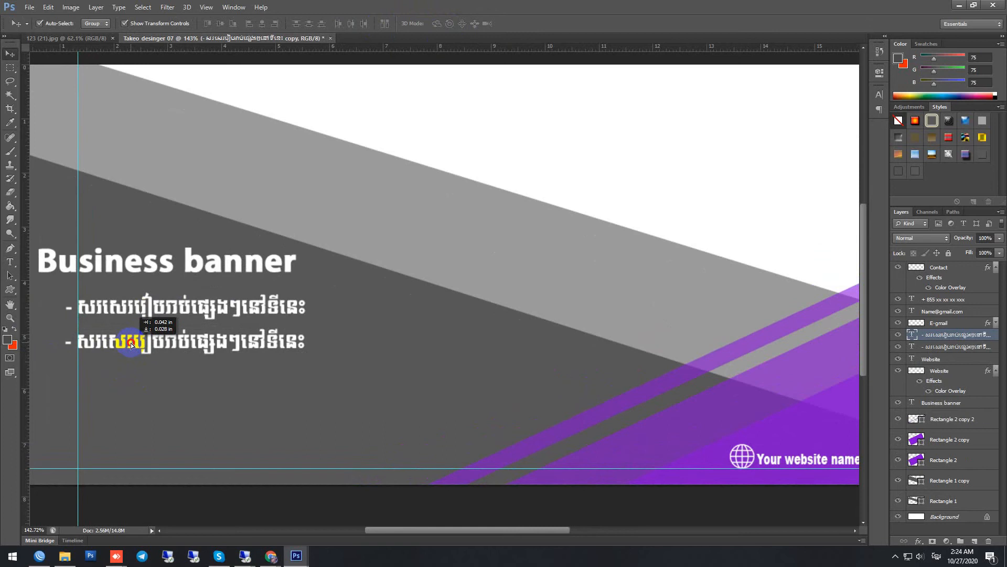
Step: Duplicate the two dashed Khmer lines below the originals and move the lowest copy into the banner's white area
{"action": "left_click", "coordinate": [151, 312], "text": "shift"}
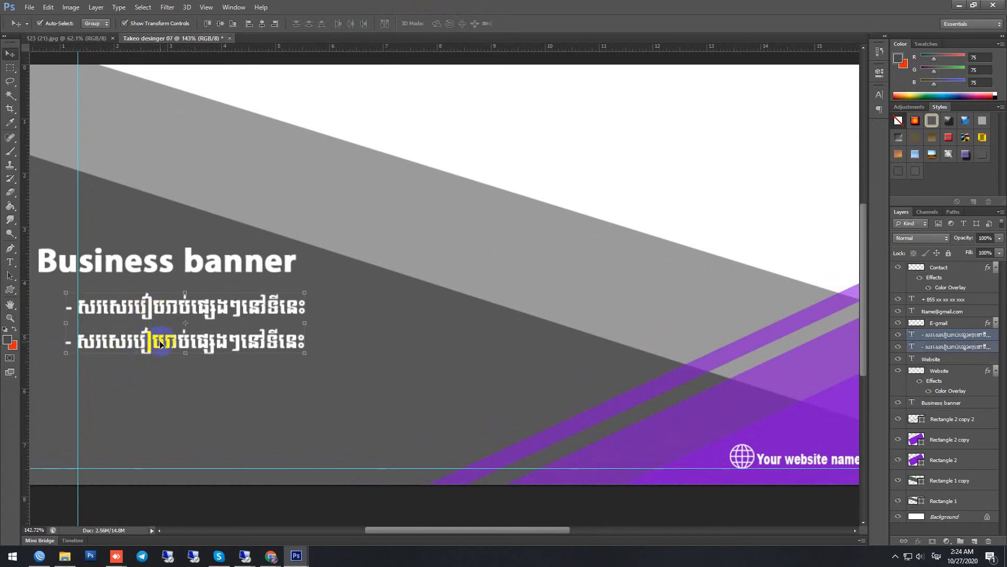
{"action": "left_click_drag", "start_coordinate": [159, 344], "coordinate": [158, 409]}
{"action": "left_click", "coordinate": [250, 410]}
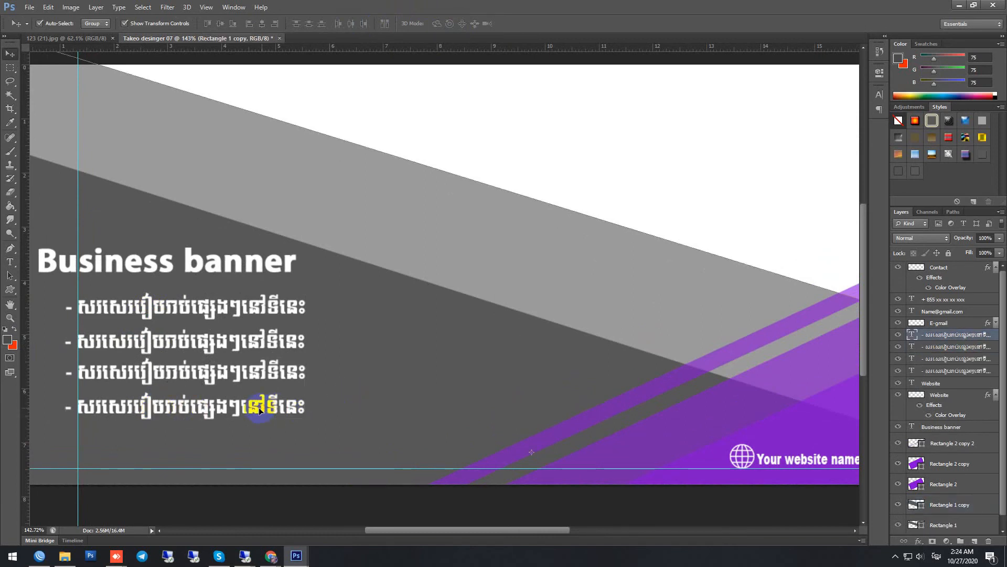
{"action": "left_click_drag", "start_coordinate": [249, 410], "coordinate": [659, 146]}
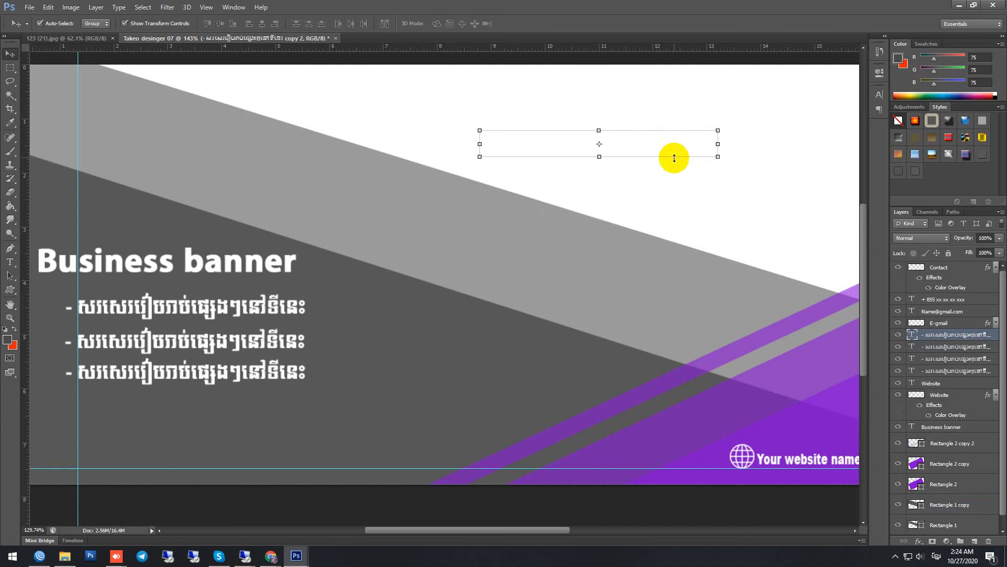
Step: Recolour the Khmer line in the white area to the banner's purple, #962de6
{"action": "scroll", "coordinate": [674, 158], "scroll_direction": "down", "scroll_amount": 5}
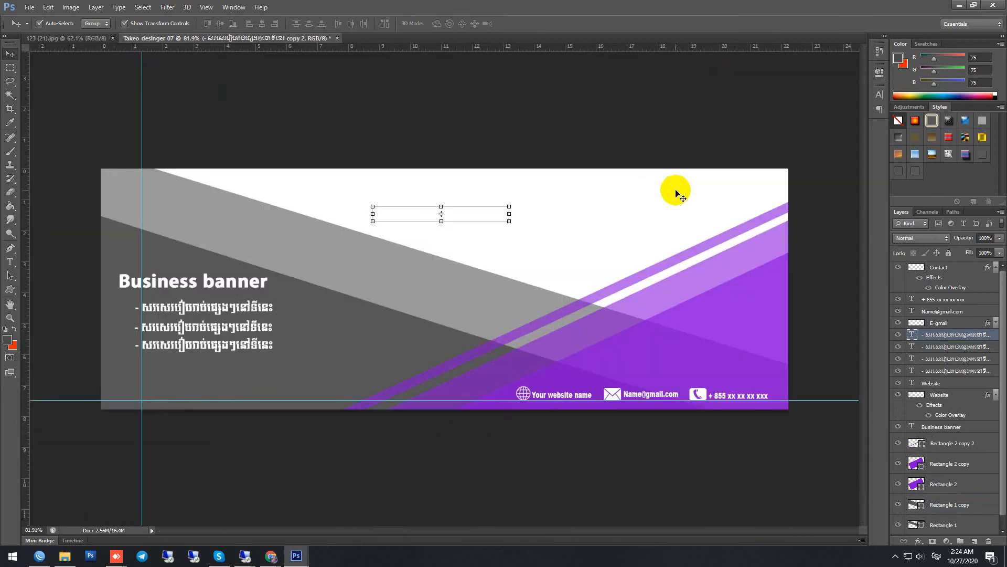
{"action": "double_click", "coordinate": [911, 336]}
{"action": "left_click", "coordinate": [336, 23]}
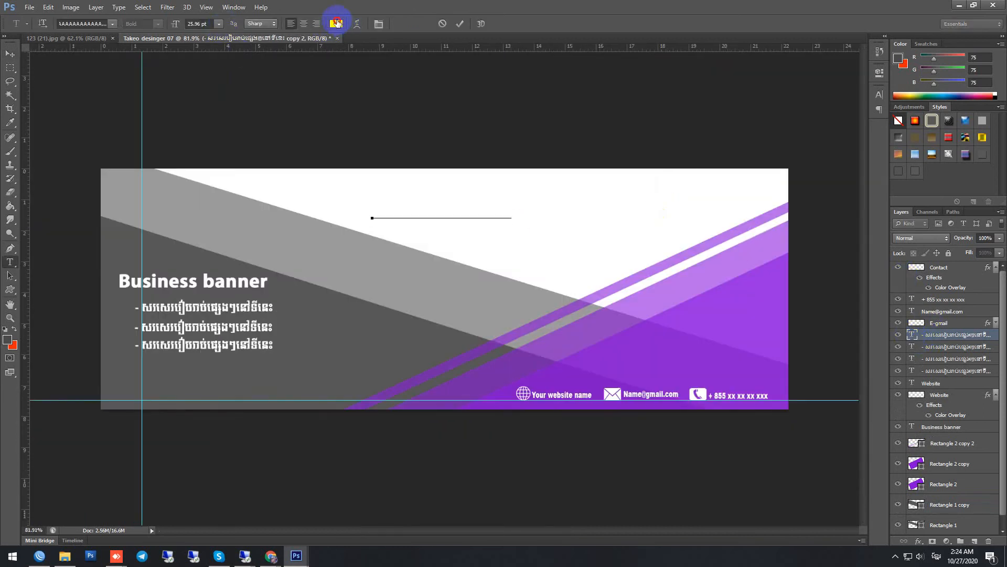
{"action": "left_click", "coordinate": [702, 286]}
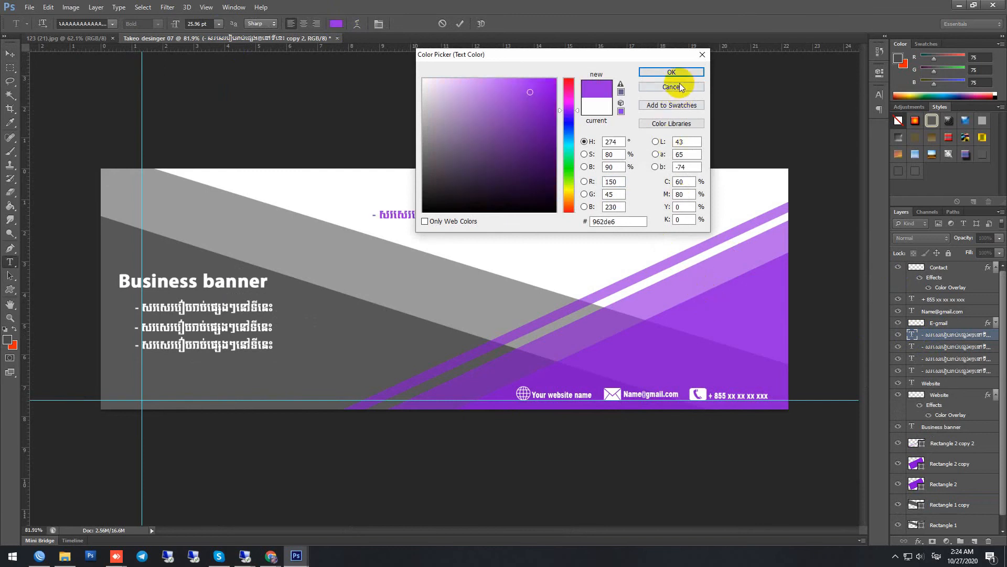
{"action": "left_click", "coordinate": [663, 74]}
Step: Replace the wording of the purple Khmer line with "ដាក់រូបភាព"
{"action": "scroll", "coordinate": [504, 210], "scroll_direction": "up", "scroll_amount": 2}
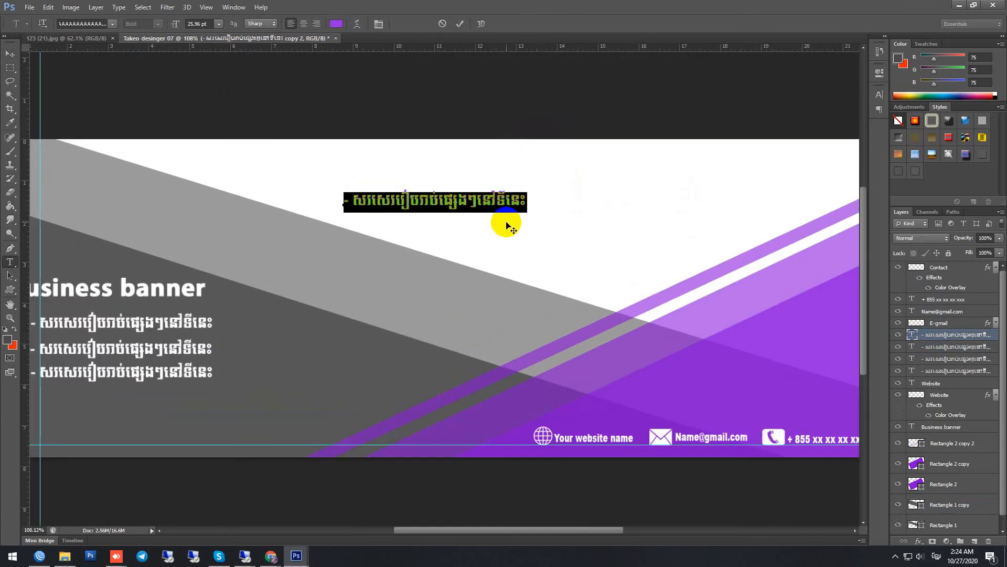
{"action": "type", "text": "ដ"}
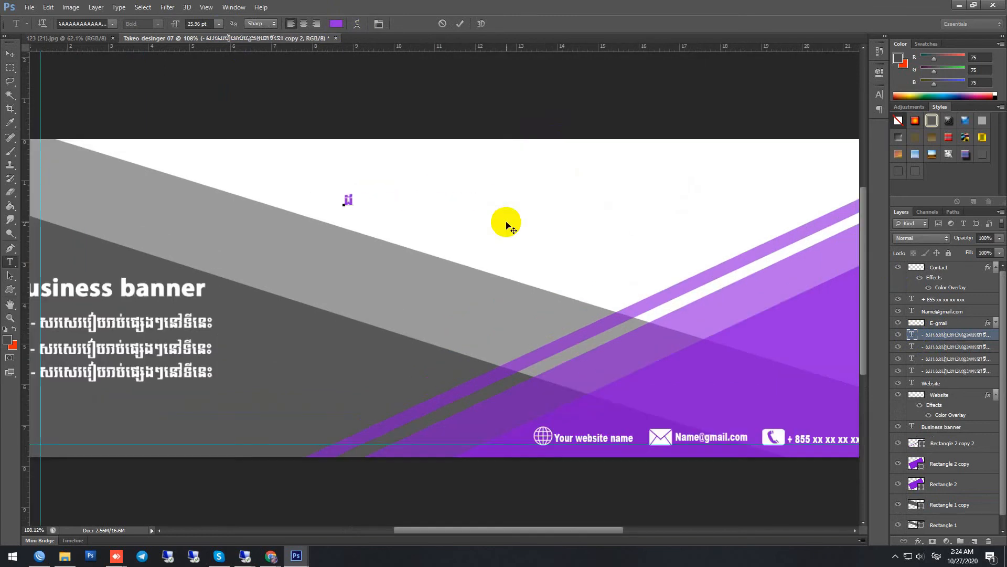
{"action": "type", "text": "ាក់រូបភាព"}
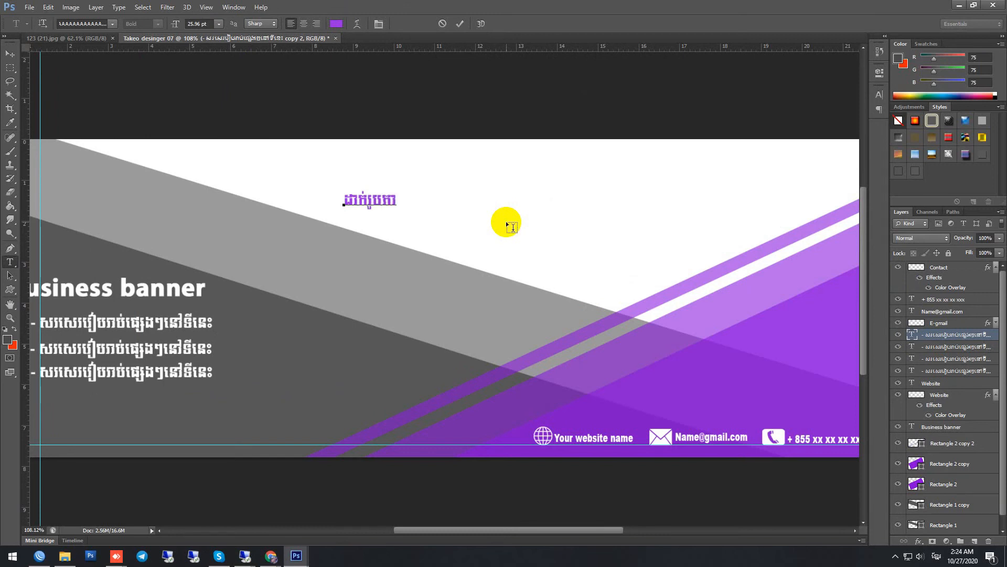
{"action": "left_click", "coordinate": [459, 24]}
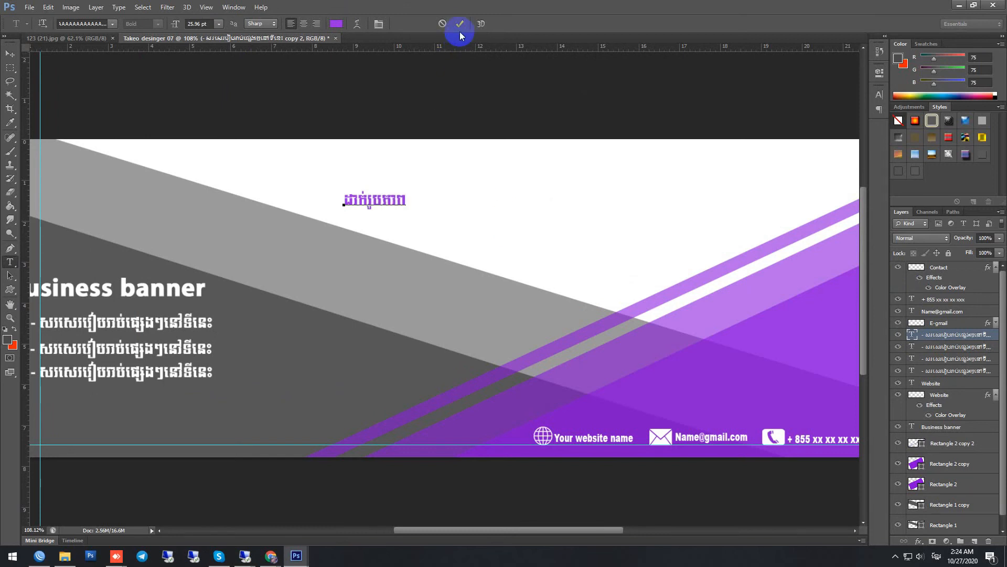
Step: Enlarge the purple Khmer text to about 247% and position it near the upper edge of the banner's white area
{"action": "key", "text": "v"}
{"action": "left_click_drag", "start_coordinate": [380, 195], "coordinate": [663, 234]}
{"action": "key", "text": "ctrl+t"}
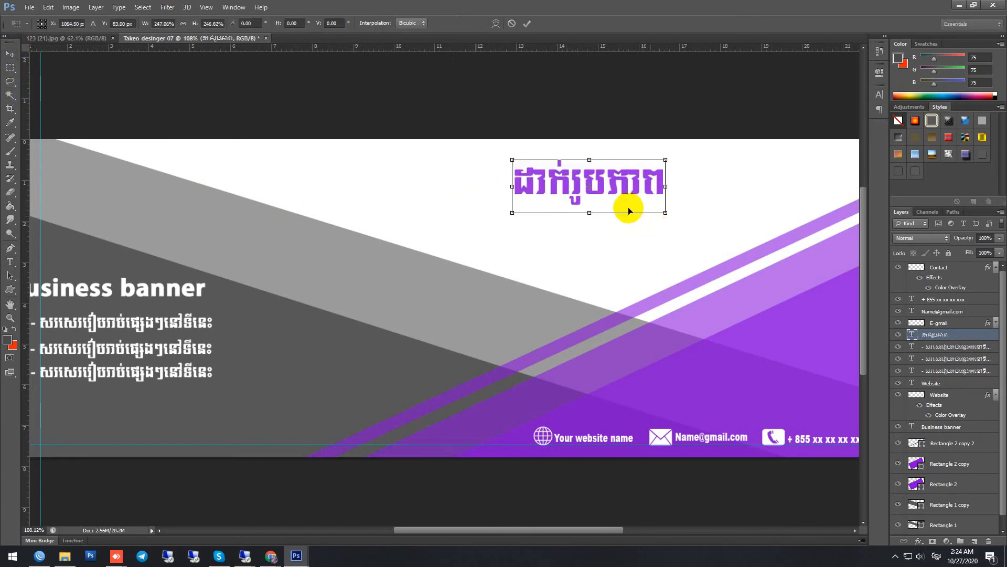
{"action": "left_click_drag", "start_coordinate": [607, 191], "coordinate": [594, 182]}
{"action": "key", "text": "Return"}
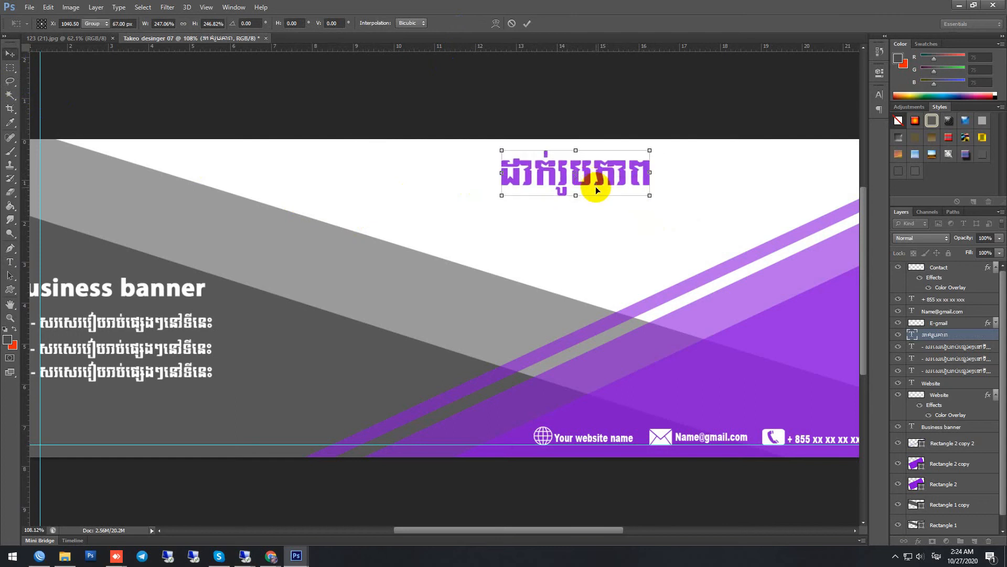
Step: Remove the vertical and the horizontal guide from the canvas
{"action": "scroll", "coordinate": [595, 188], "scroll_direction": "down", "scroll_amount": 6}
{"action": "scroll", "coordinate": [666, 197], "scroll_direction": "down", "scroll_amount": 2}
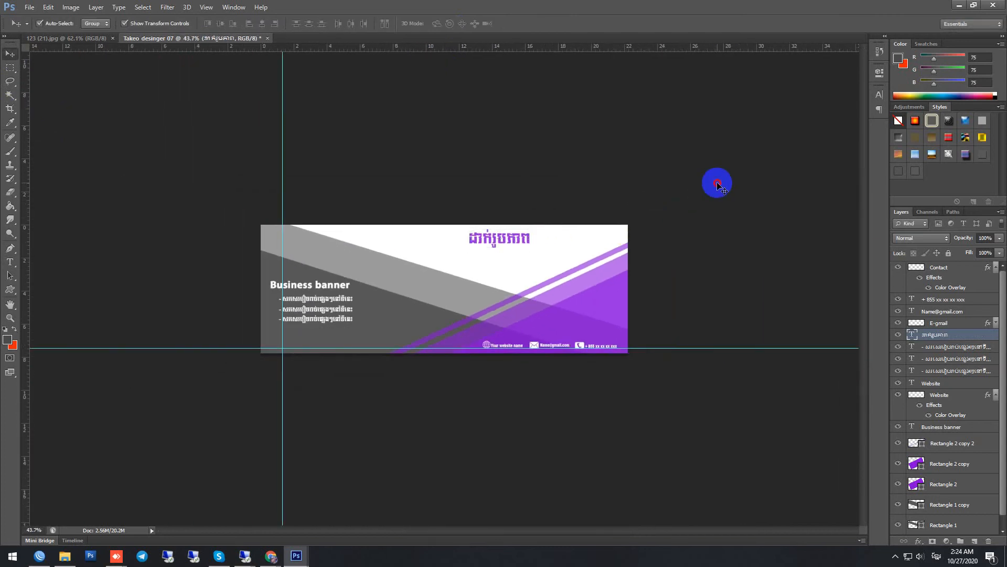
{"action": "left_click", "coordinate": [715, 180]}
{"action": "left_click_drag", "start_coordinate": [284, 126], "coordinate": [24, 123]}
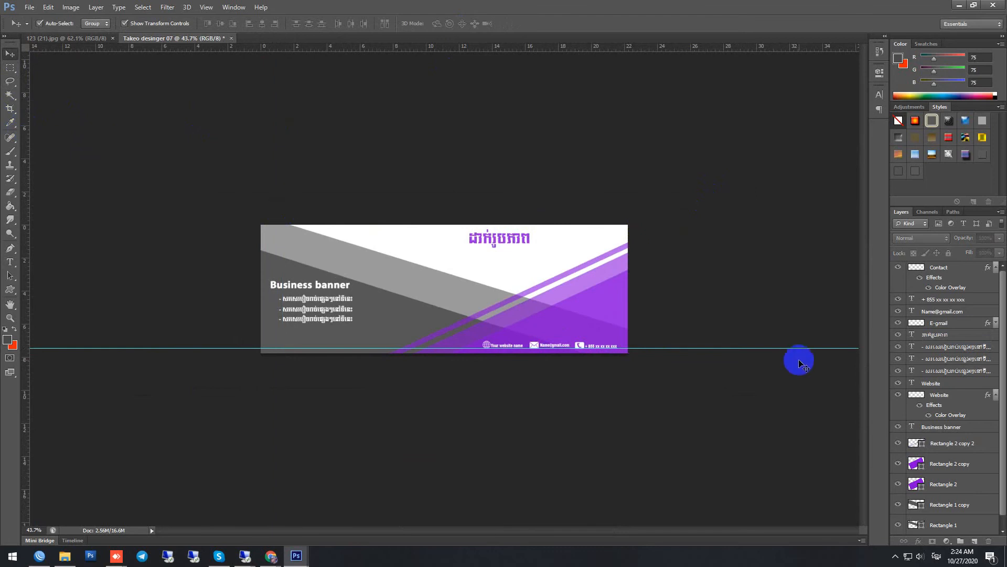
{"action": "left_click_drag", "start_coordinate": [724, 348], "coordinate": [659, 2]}
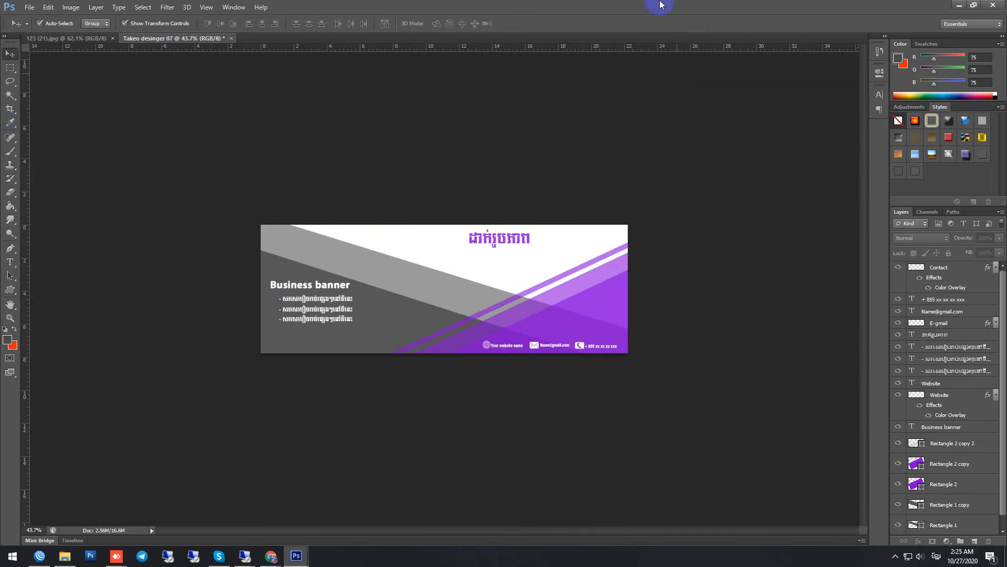
Step: Move the Business banner title to the right so that it starts level with the dashed Khmer lines
{"action": "scroll", "coordinate": [703, 220], "scroll_direction": "up", "scroll_amount": 5}
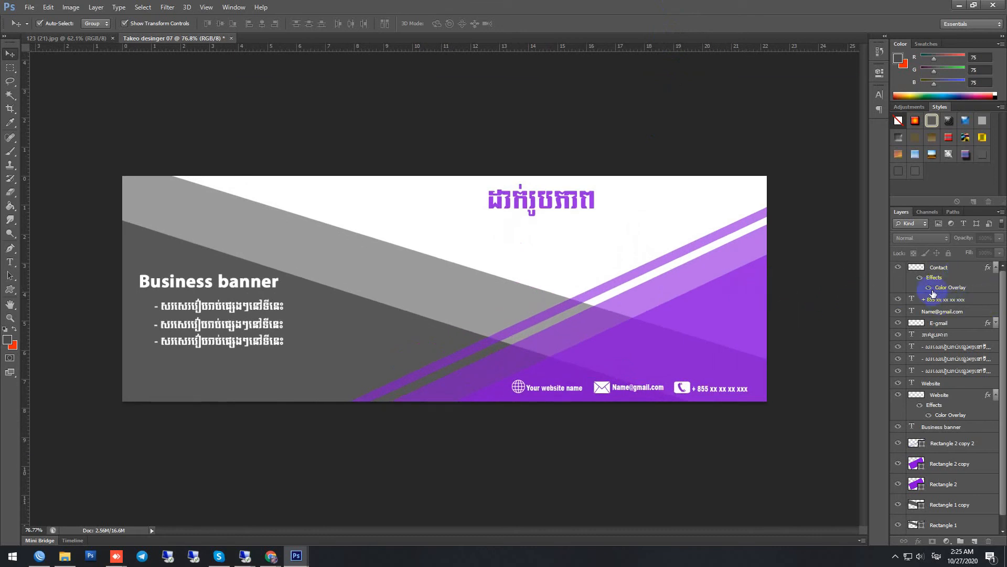
{"action": "left_click", "coordinate": [932, 267]}
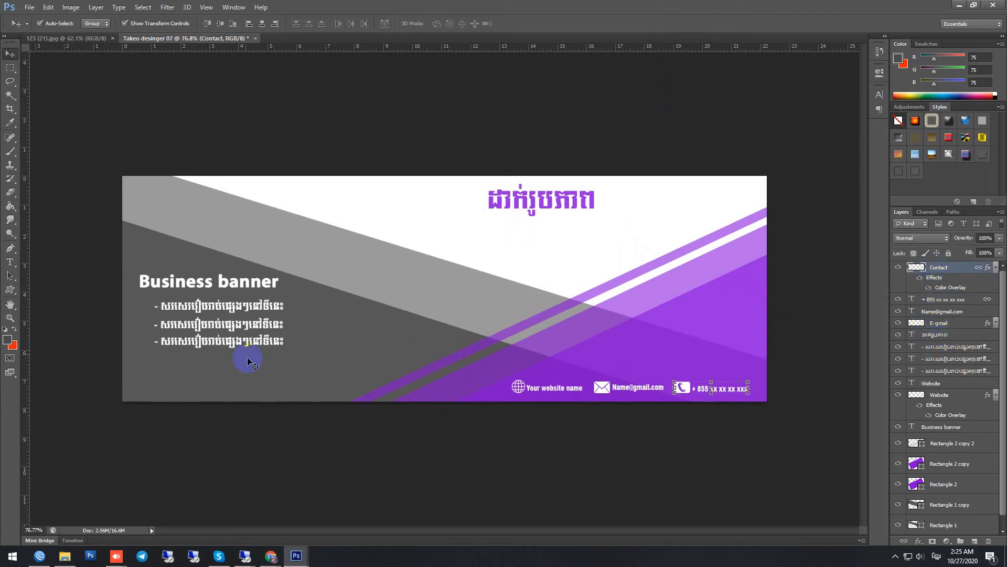
{"action": "left_click", "coordinate": [206, 285]}
{"action": "left_click_drag", "start_coordinate": [198, 279], "coordinate": [216, 285]}
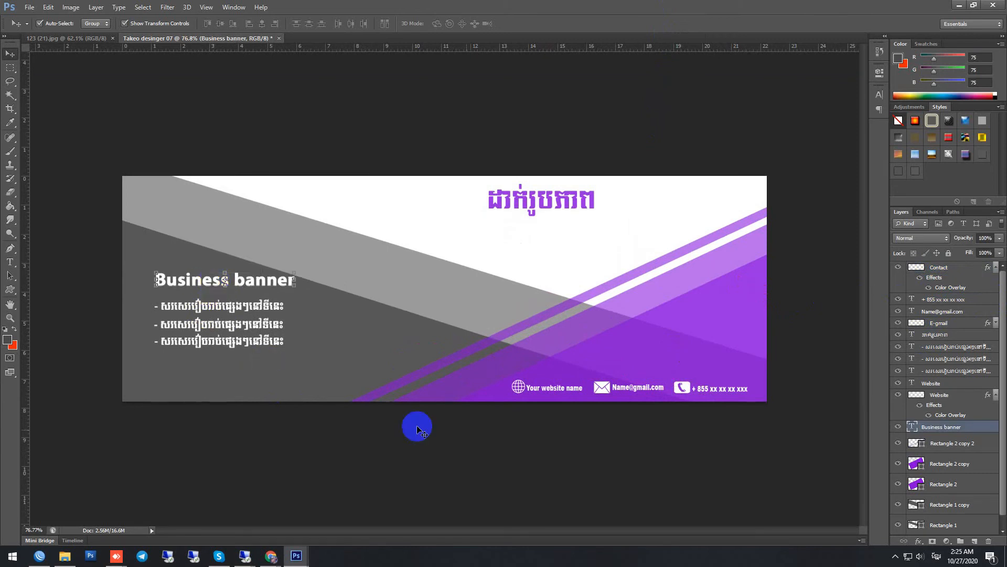
Step: Start a white vertical text near the banner's right edge with the word "Creative", using the Vertical Type tool
{"action": "left_click", "coordinate": [10, 261]}
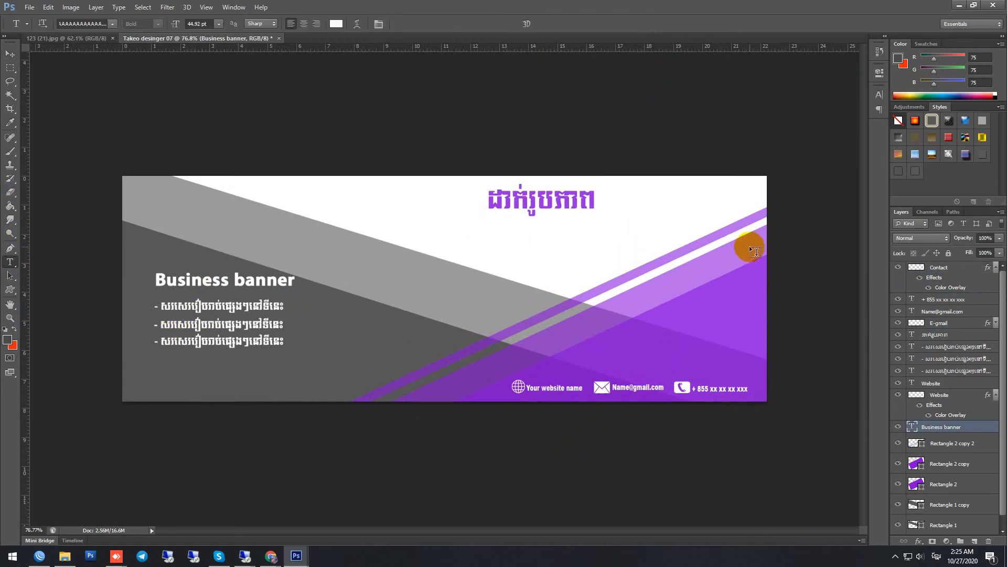
{"action": "right_click", "coordinate": [10, 261]}
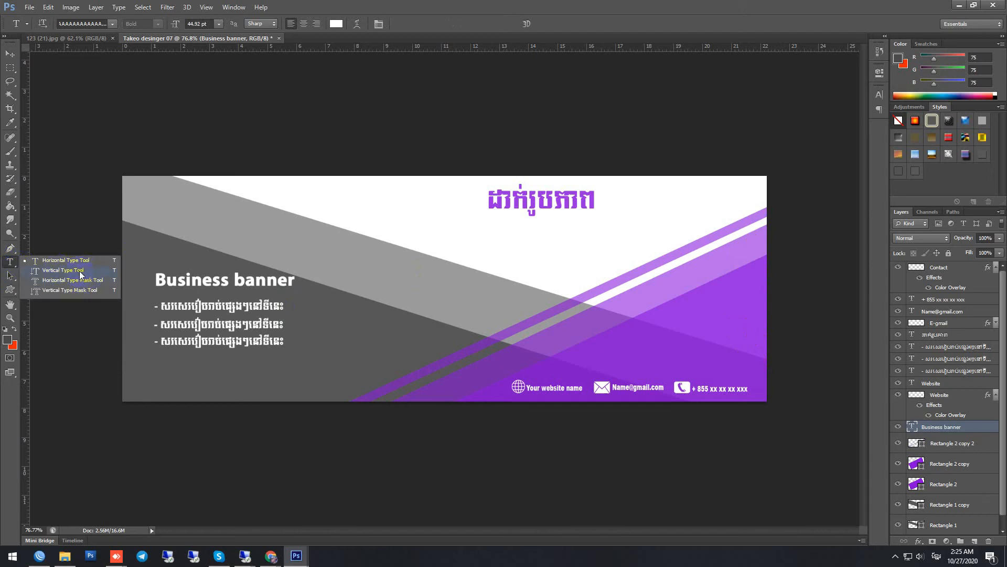
{"action": "left_click", "coordinate": [81, 272]}
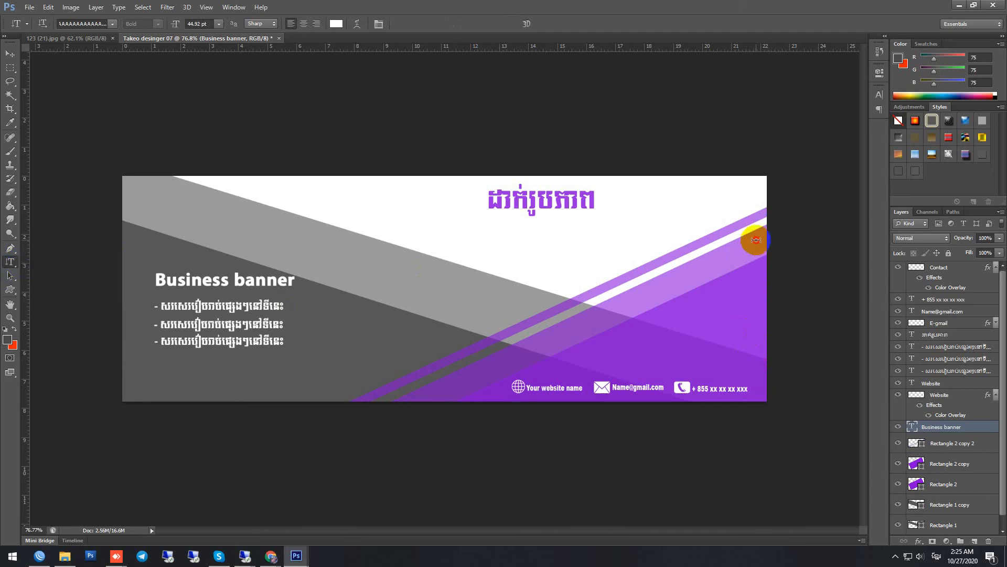
{"action": "left_click", "coordinate": [755, 240]}
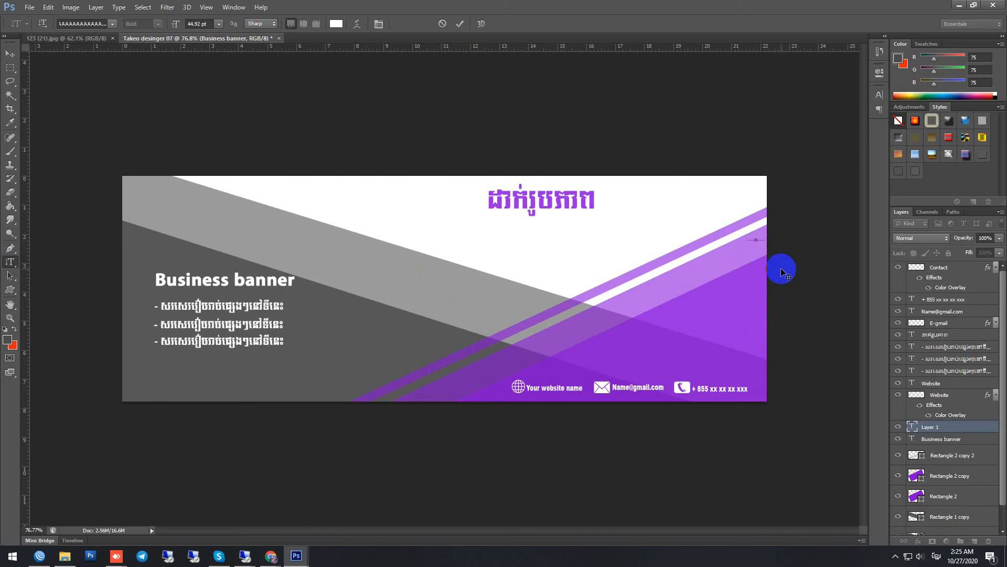
{"action": "type", "text": "ស"}
{"action": "key", "text": "BackSpace"}
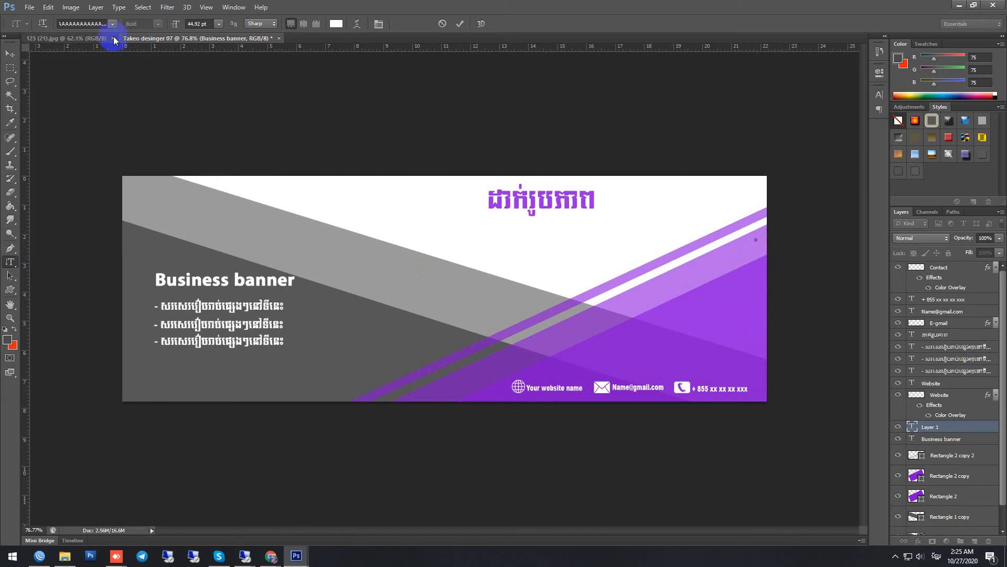
{"action": "key", "text": "alt+shift"}
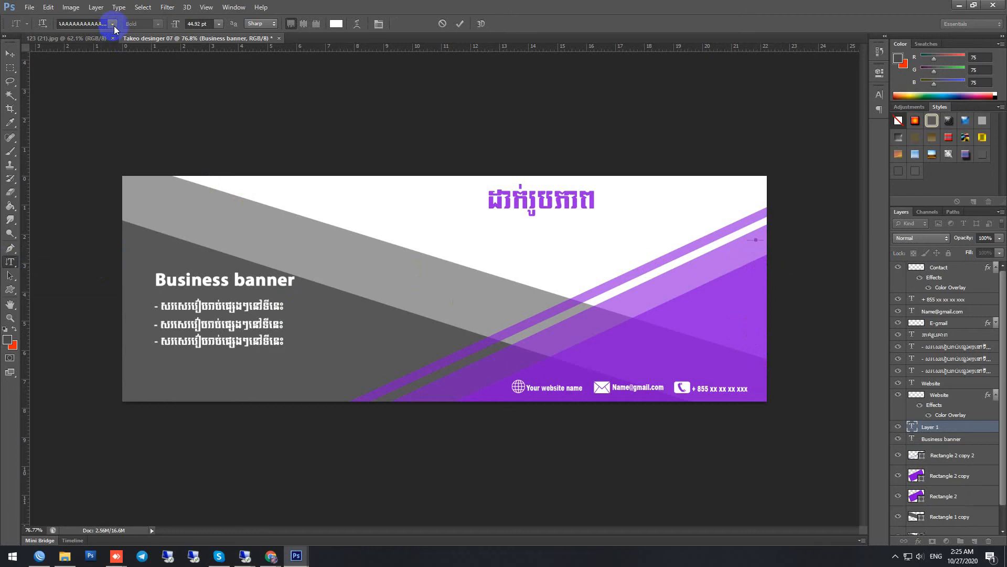
{"action": "type", "text": "Crea"}
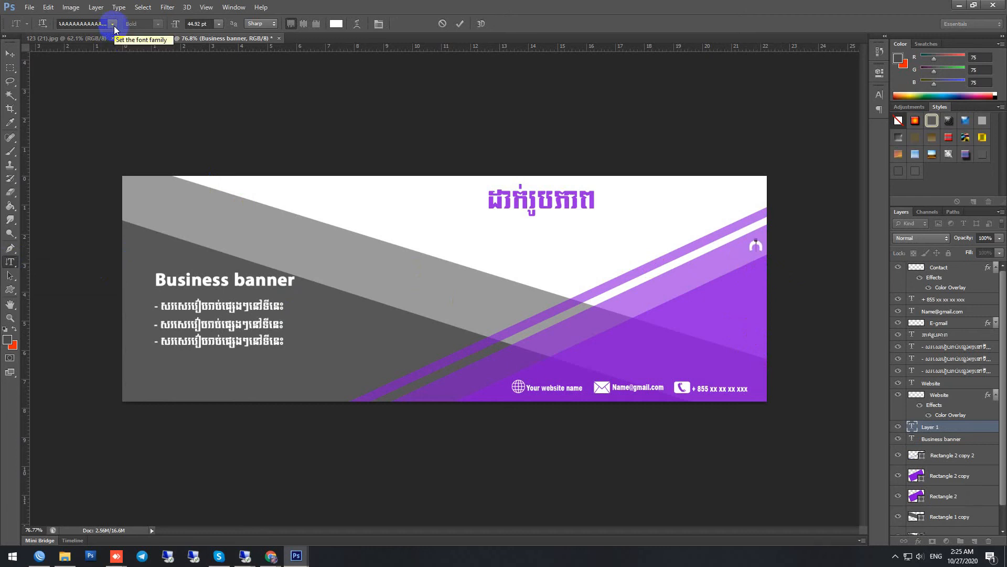
{"action": "type", "text": "tive"}
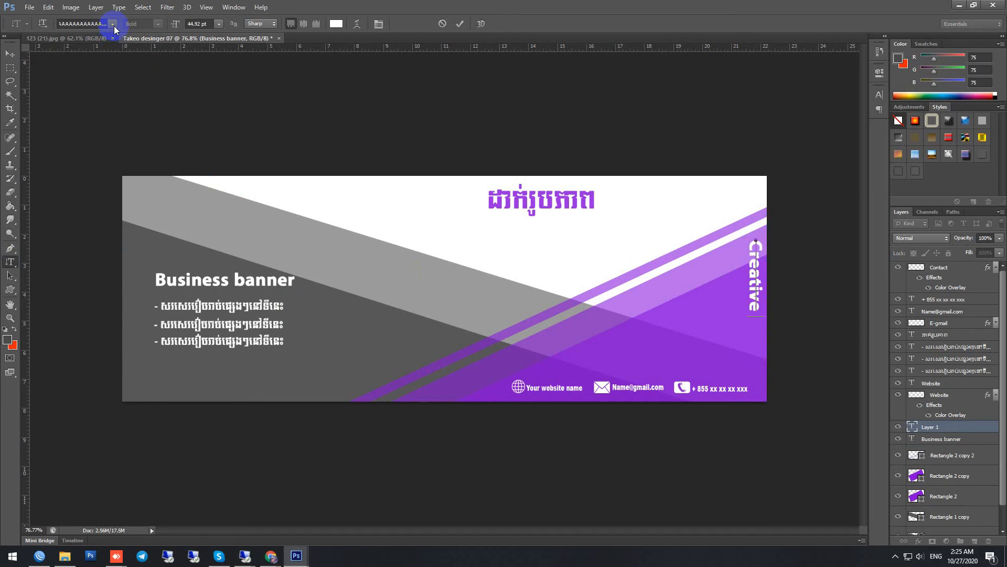
{"action": "type", "text": " s"}
Step: Complete the vertical text with the designer's name in capitals followed by the word "Designer"
{"action": "key", "text": "BackSpace"}
{"action": "key", "text": "BackSpace"}
{"action": "type", "text": "S"}
{"action": "type", "text": "D"}
{"action": "key", "text": "BackSpace"}
{"action": "key", "text": "BackSpace"}
{"action": "key", "text": "BackSpace"}
{"action": "type", "text": "SRAT"}
{"action": "key", "text": "BackSpace"}
{"action": "key", "text": "BackSpace"}
{"action": "key", "text": "BackSpace"}
{"action": "key", "text": "BackSpace"}
{"action": "key", "text": "BackSpace"}
{"action": "type", "text": "SARAT"}
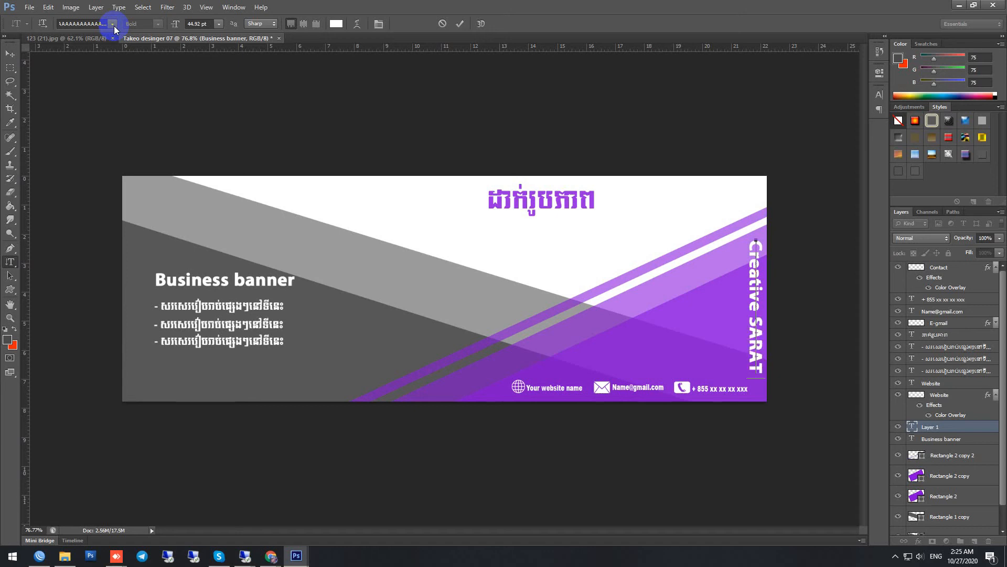
{"action": "type", "text": " DE"}
{"action": "key", "text": "BackSpace"}
{"action": "type", "text": "e"}
{"action": "type", "text": "singer"}
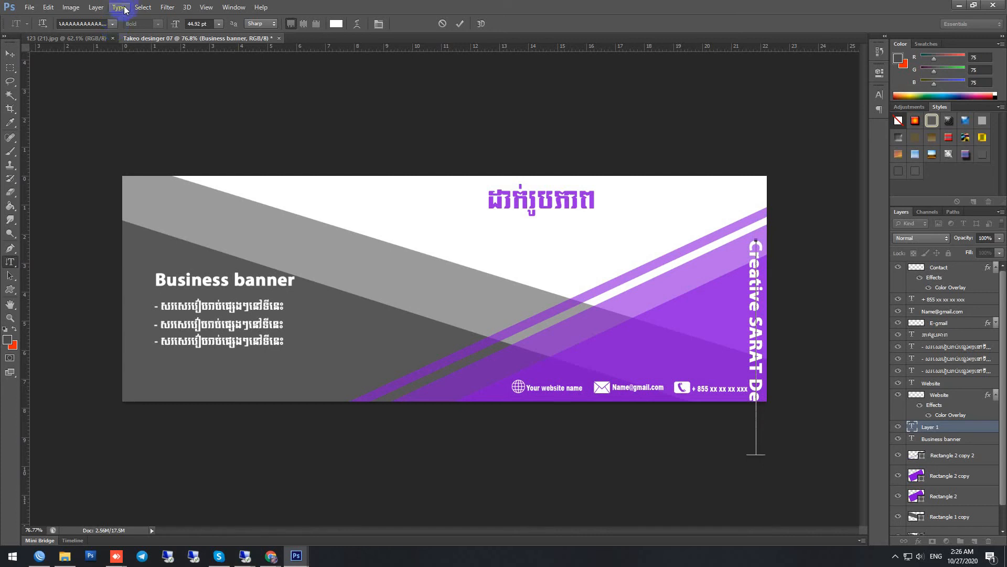
{"action": "left_click", "coordinate": [460, 24]}
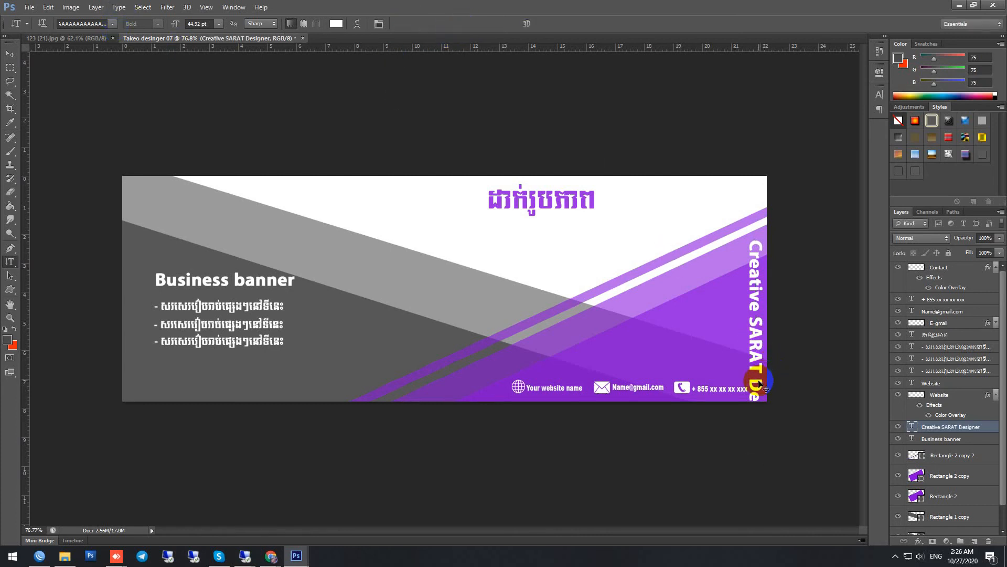
Step: Scale the vertical text down to about 48% and place it close to the banner's right edge, above the contact row
{"action": "key", "text": "ctrl+t"}
{"action": "left_click_drag", "start_coordinate": [765, 458], "coordinate": [771, 347]}
{"action": "key", "text": "ctrl+plus"}
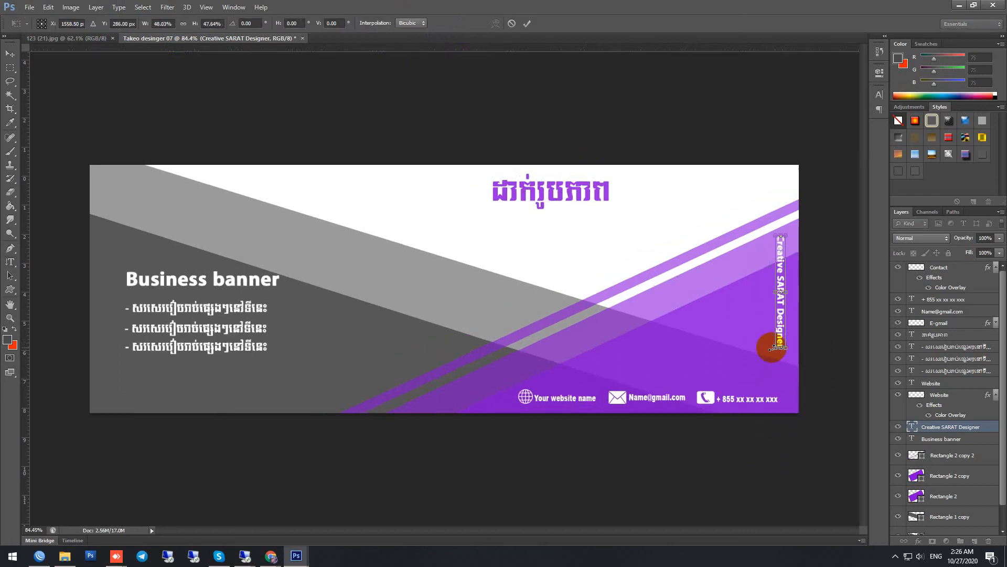
{"action": "scroll", "coordinate": [771, 347], "scroll_direction": "up", "scroll_amount": 3}
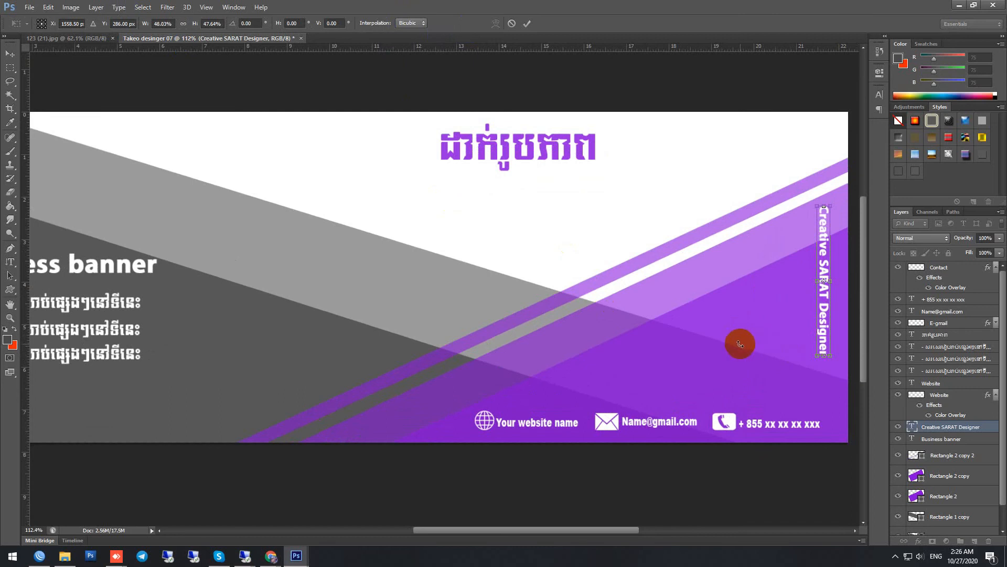
{"action": "left_click_drag", "start_coordinate": [703, 329], "coordinate": [582, 312]}
{"action": "scroll", "coordinate": [697, 325], "scroll_direction": "up", "scroll_amount": 3}
{"action": "left_click_drag", "start_coordinate": [694, 313], "coordinate": [716, 326]}
{"action": "key", "text": "Return"}
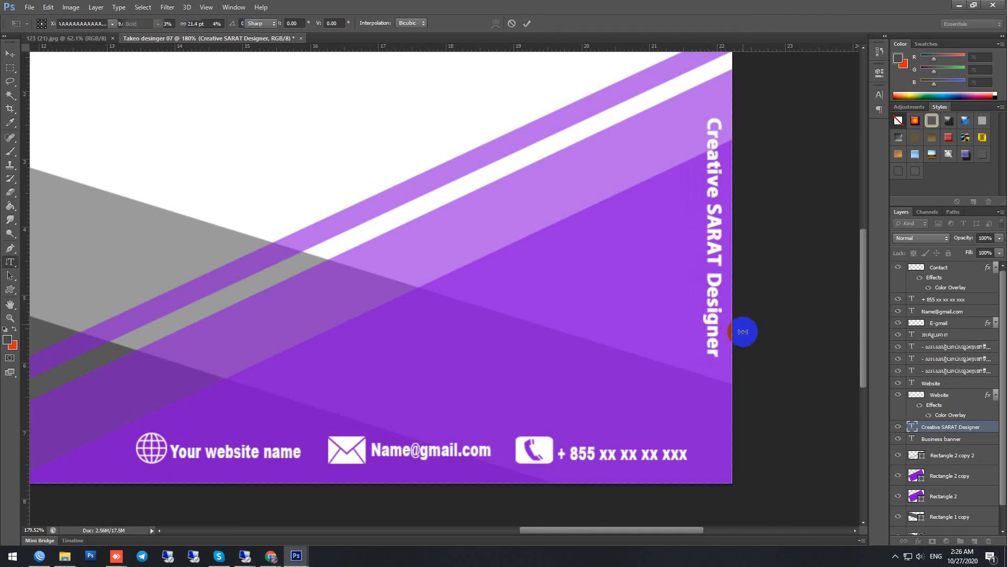
Step: Open the character formatting settings for the vertical text
{"action": "left_click", "coordinate": [880, 97]}
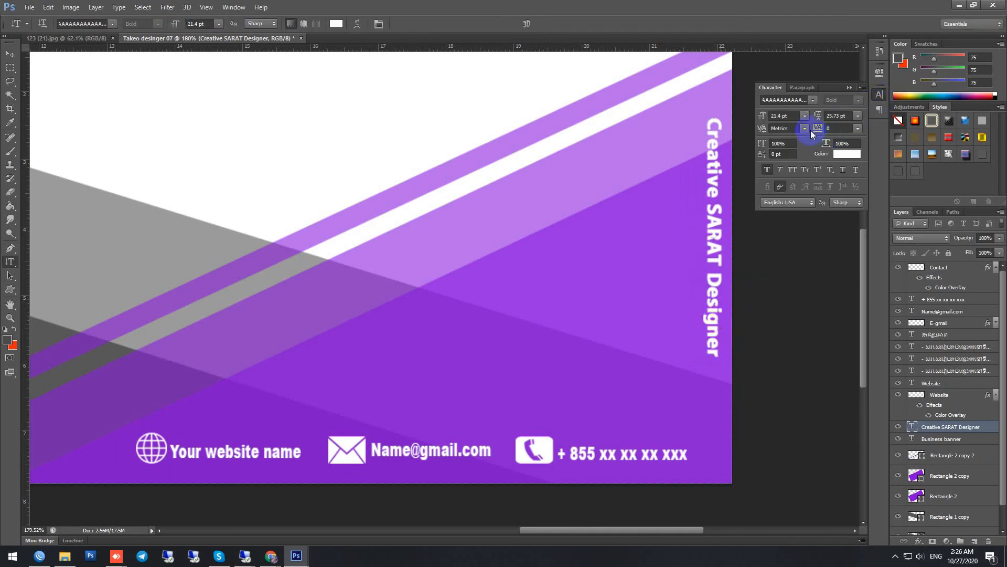